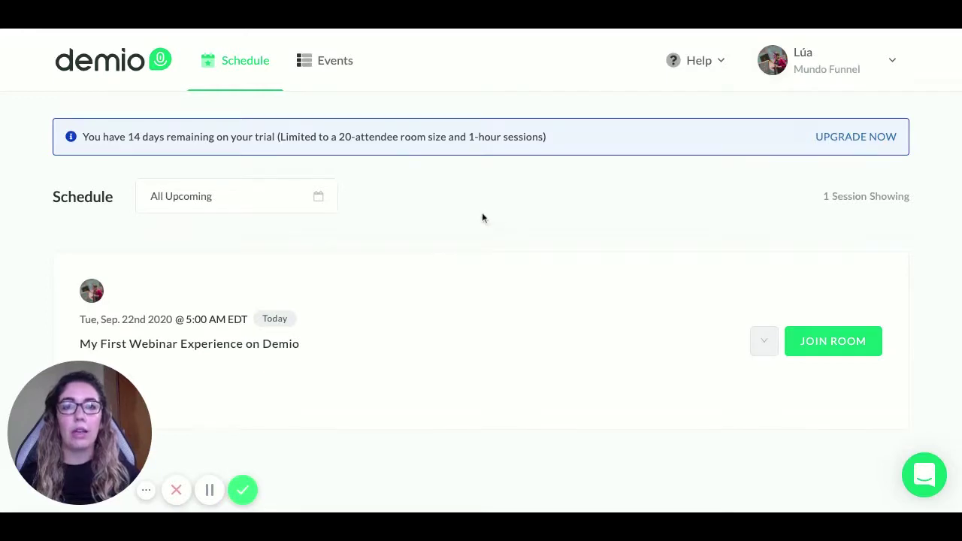
Examine the upcoming webinar session on the schedule and the available date filter options
scroll(478, 211, down, 2)
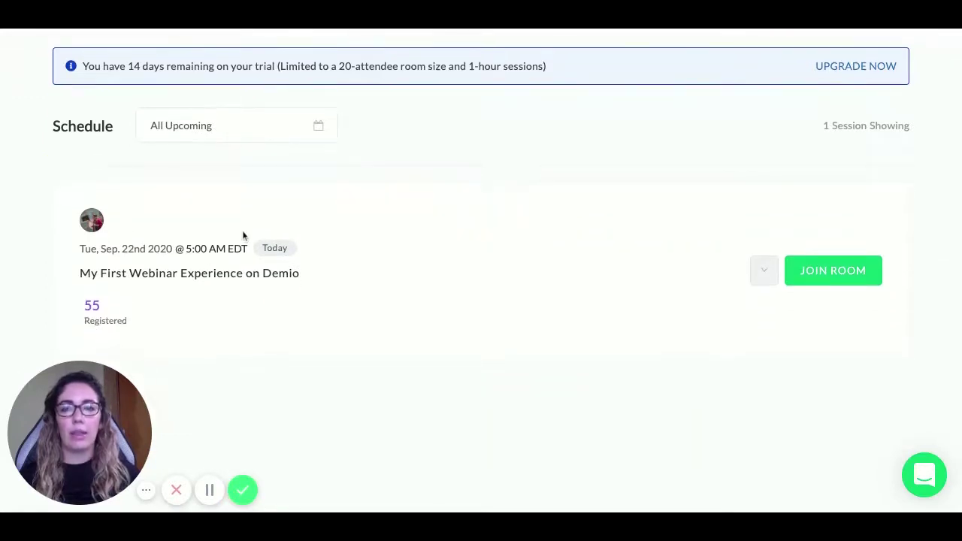
scroll(242, 234, down, 2)
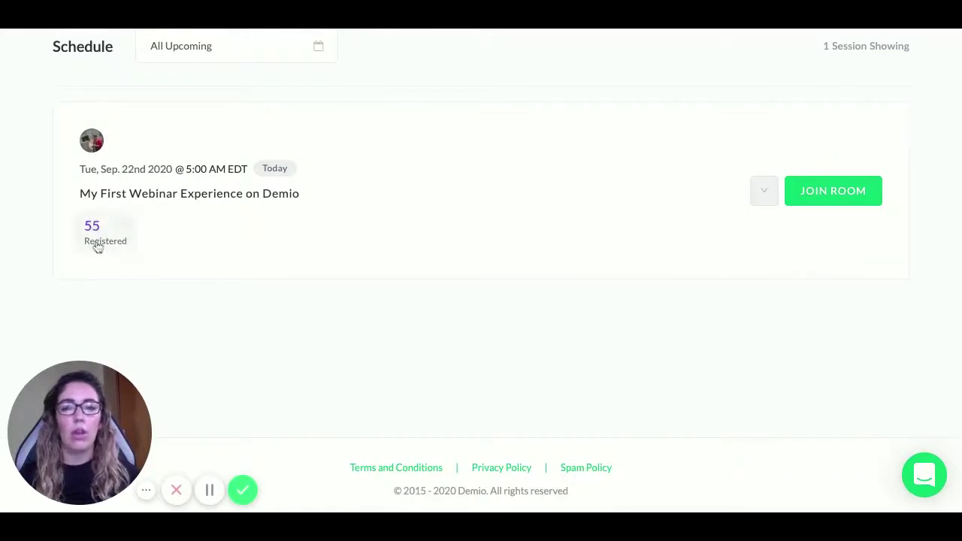
scroll(43, 228, up, 1)
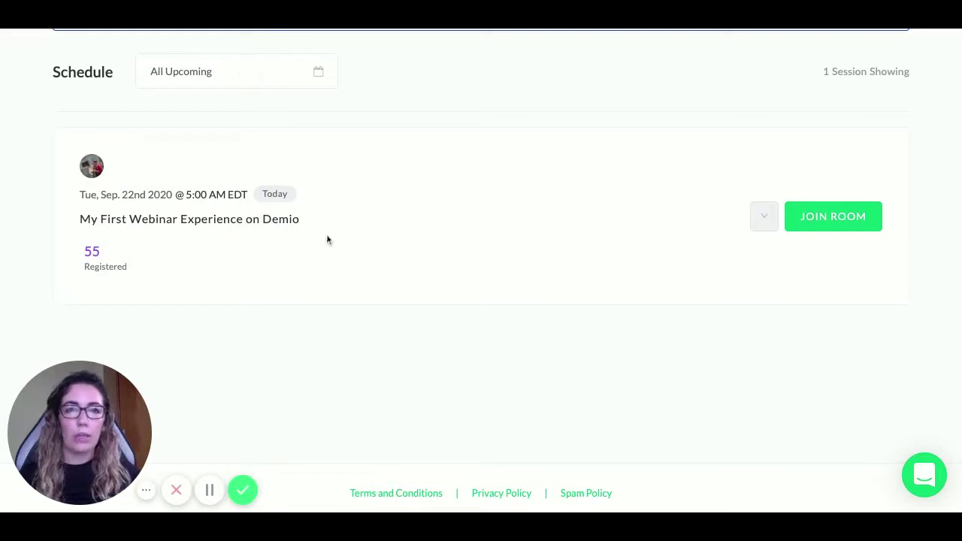
scroll(374, 240, up, 3)
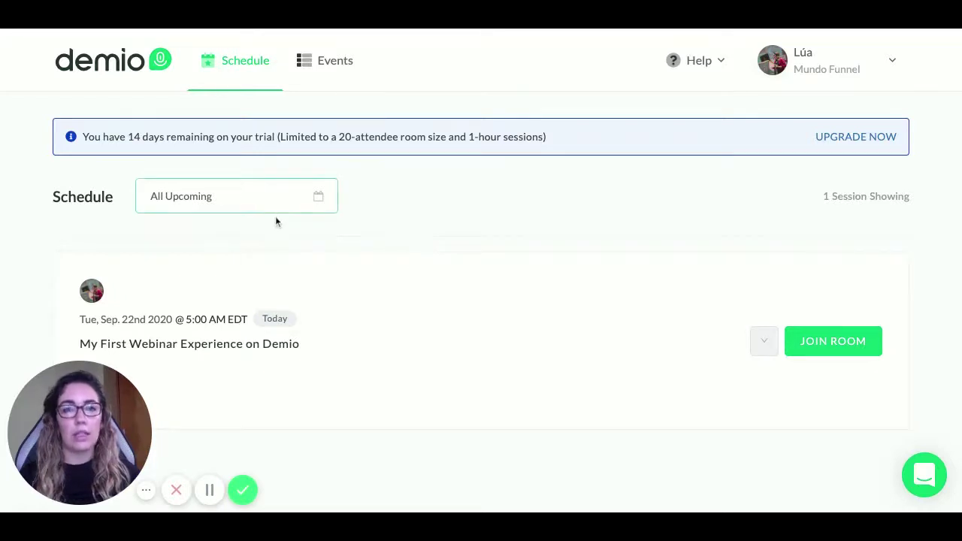
click(196, 199)
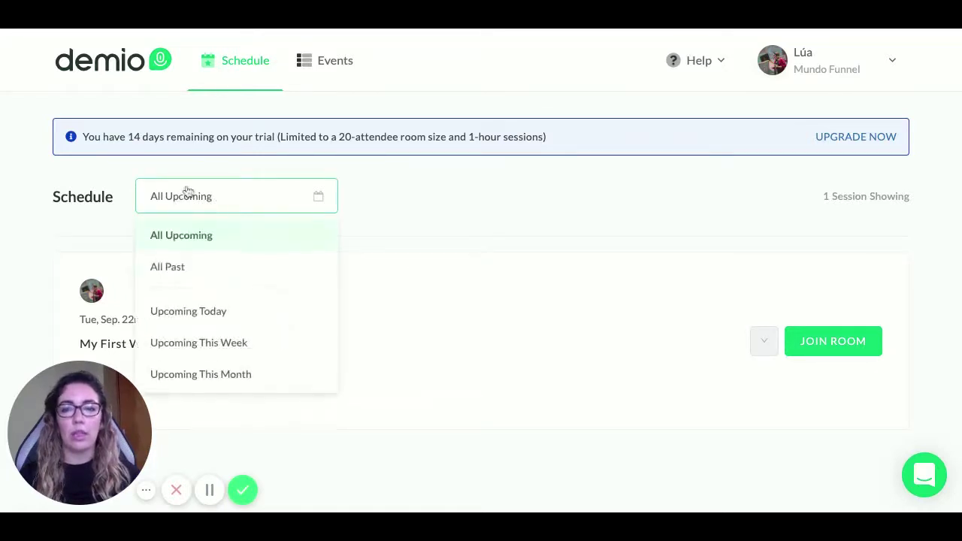
click(470, 228)
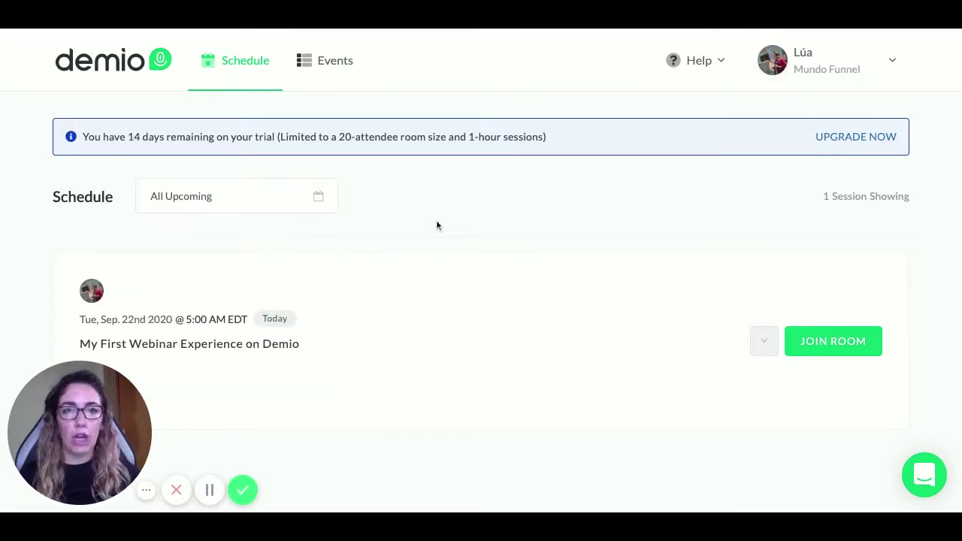
Open the account's branding settings and review the logo, color scheme and branding placement options
click(817, 62)
scroll(818, 62, down, 3)
scroll(818, 62, up, 3)
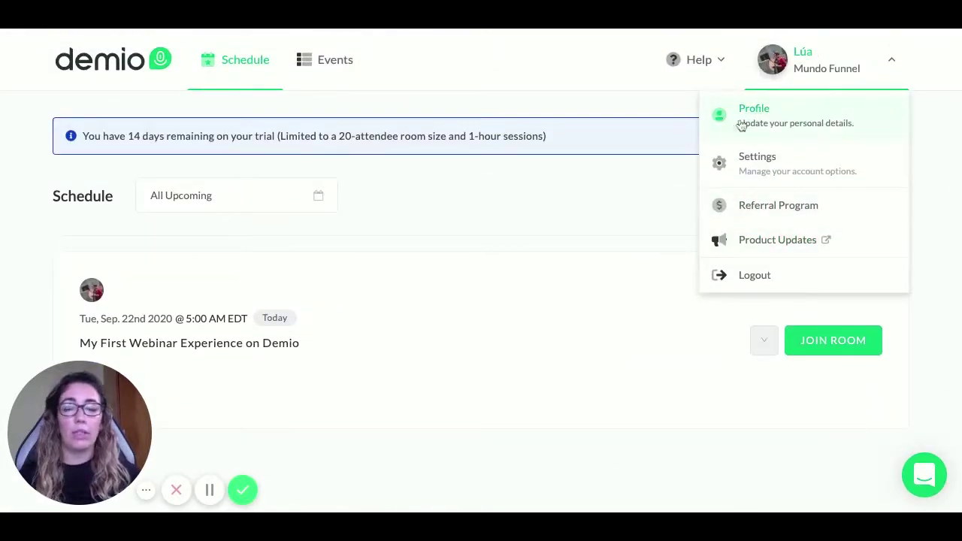
click(514, 119)
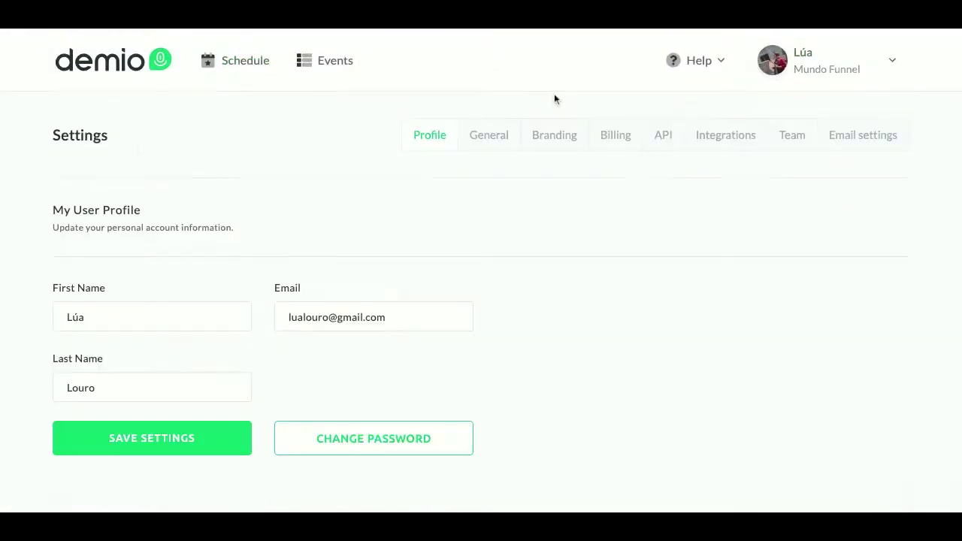
click(557, 140)
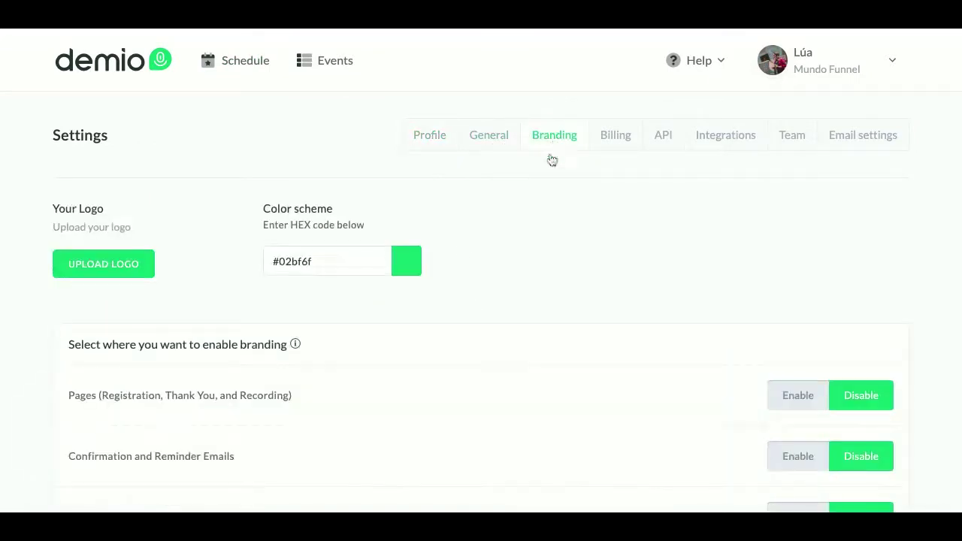
scroll(209, 236, down, 1)
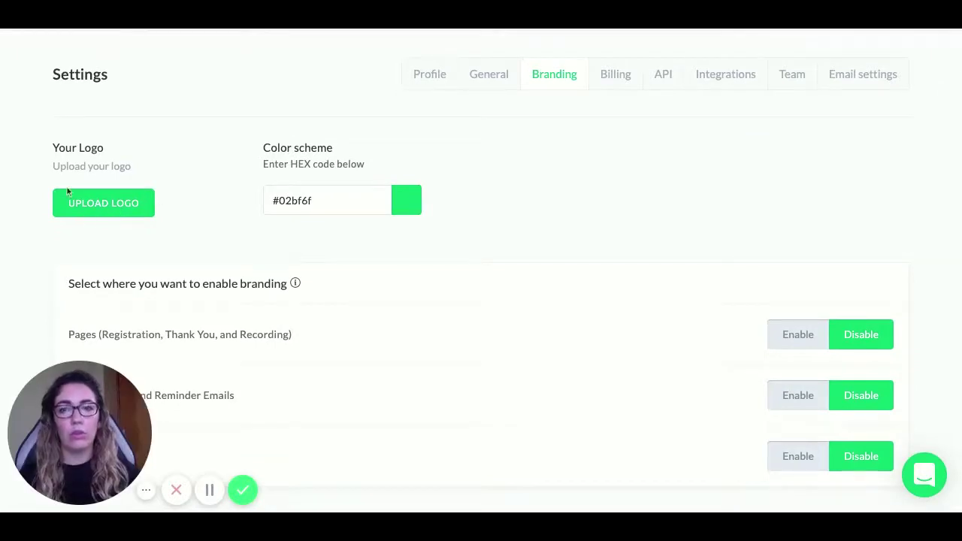
click(359, 200)
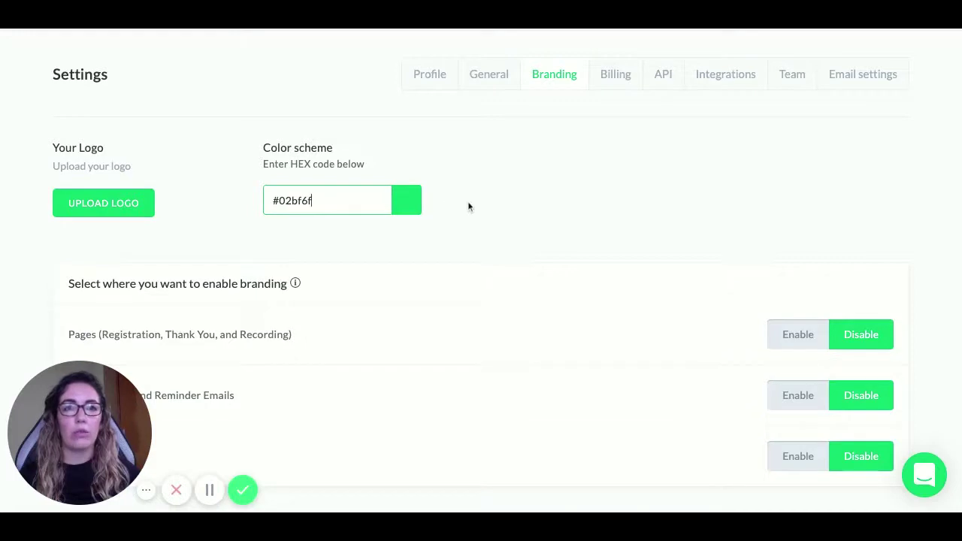
scroll(478, 206, up, 1)
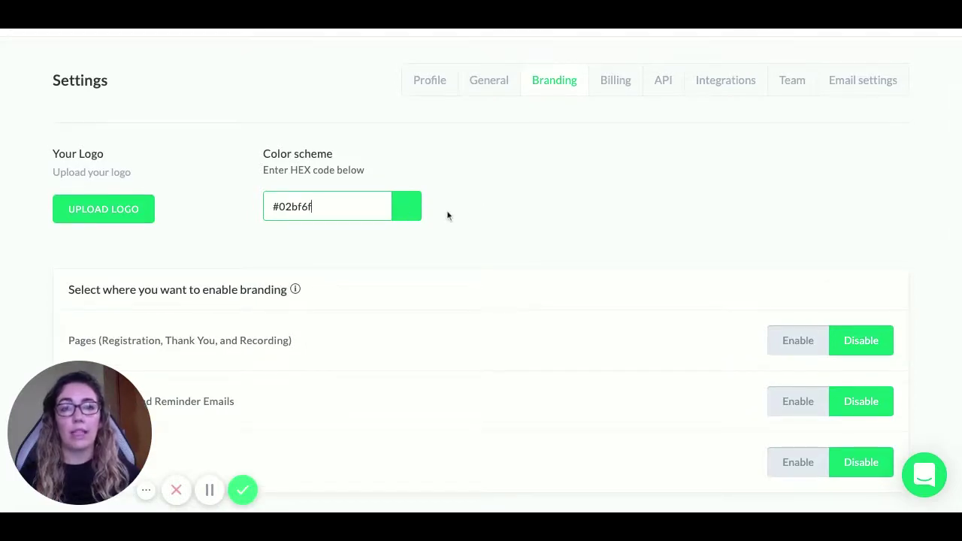
scroll(443, 212, down, 2)
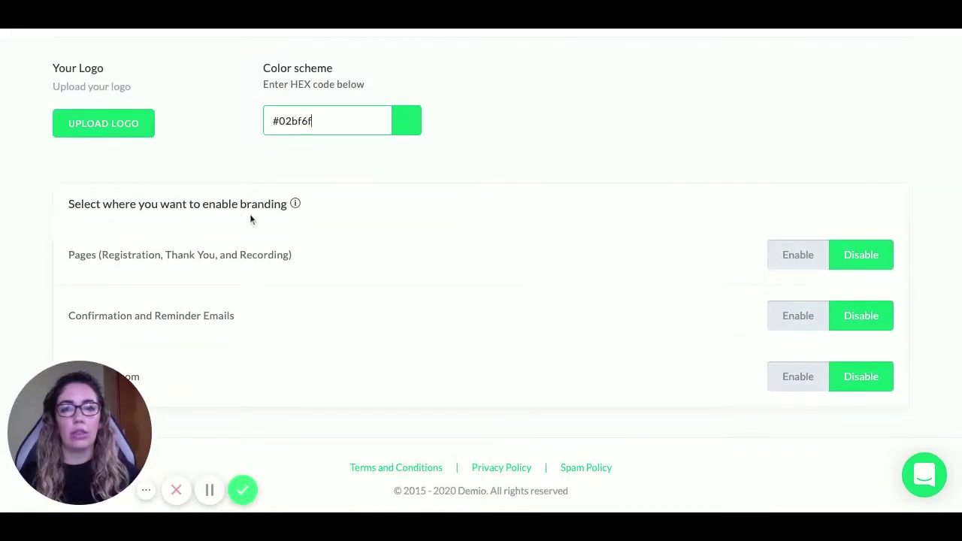
Set the branding color scheme to the orange shade #f26a07
click(404, 125)
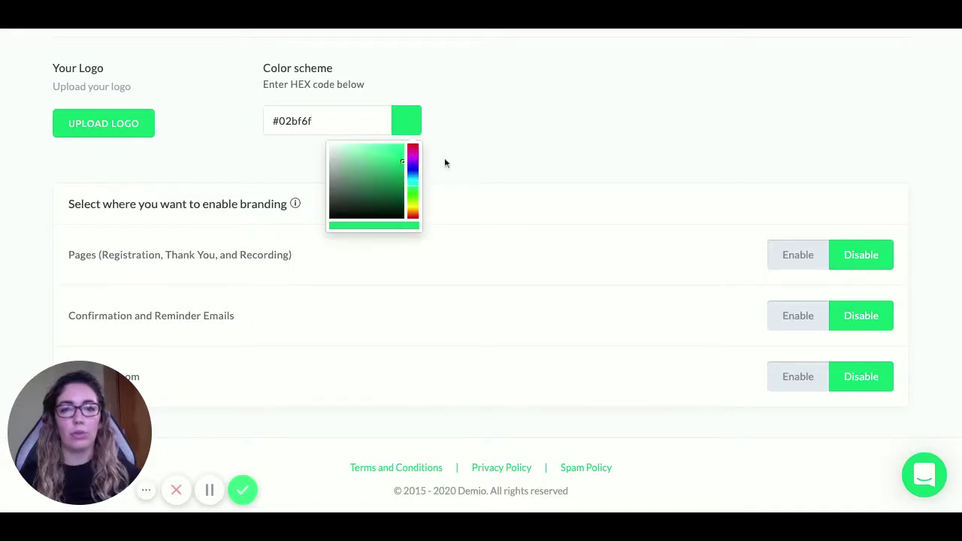
click(413, 212)
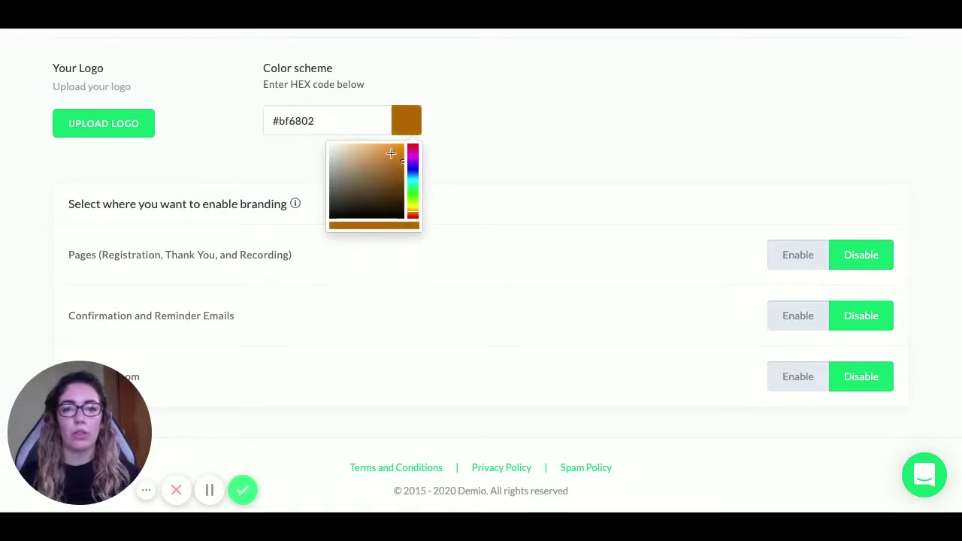
click(399, 151)
click(401, 147)
click(414, 213)
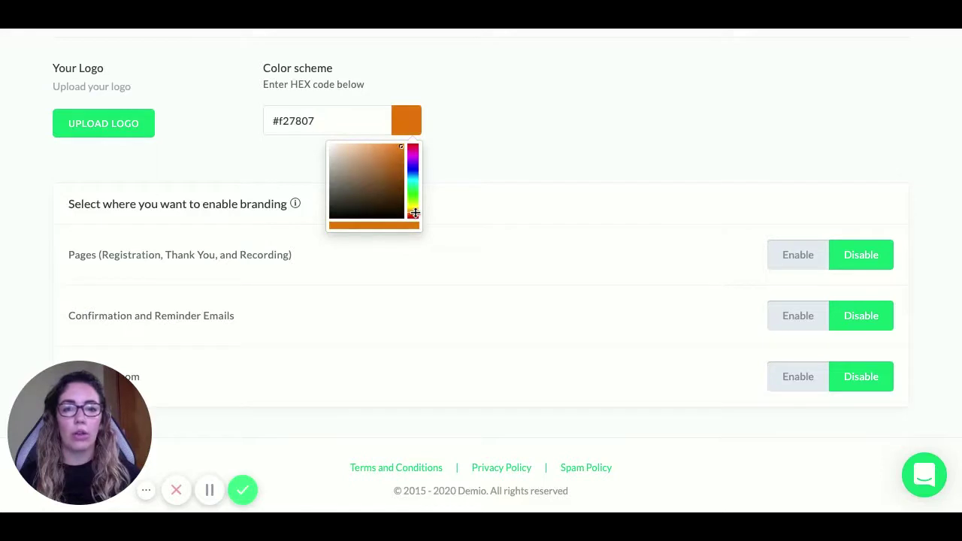
click(415, 213)
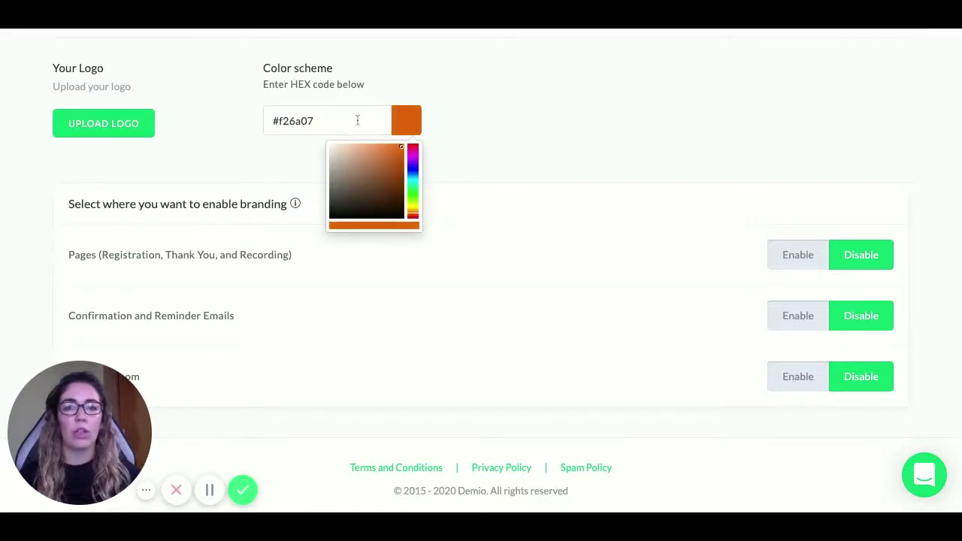
click(539, 127)
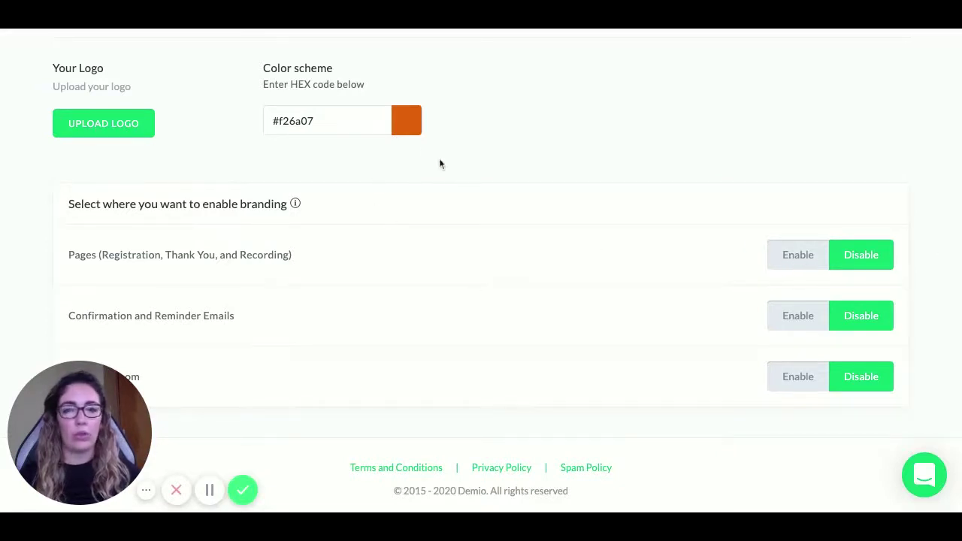
Enable branding for all three listed areas, including the pages and the confirmation and reminder emails
click(798, 260)
click(799, 329)
click(798, 378)
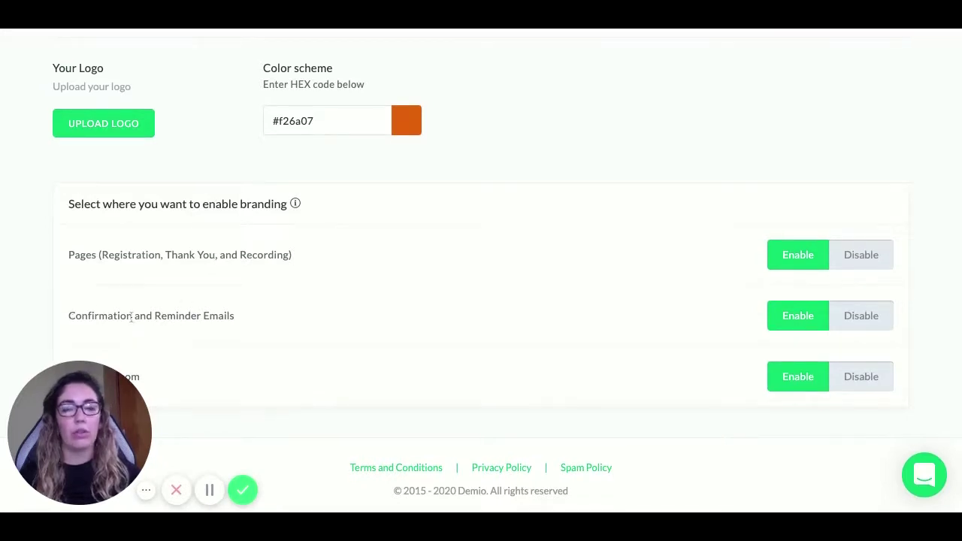
mouse_move(129, 373)
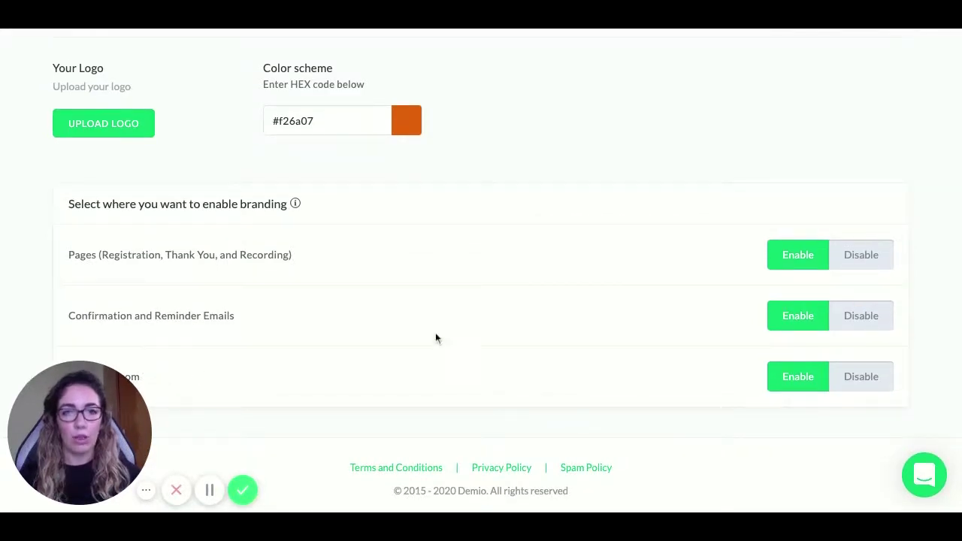
scroll(542, 333, up, 1)
scroll(542, 333, up, 3)
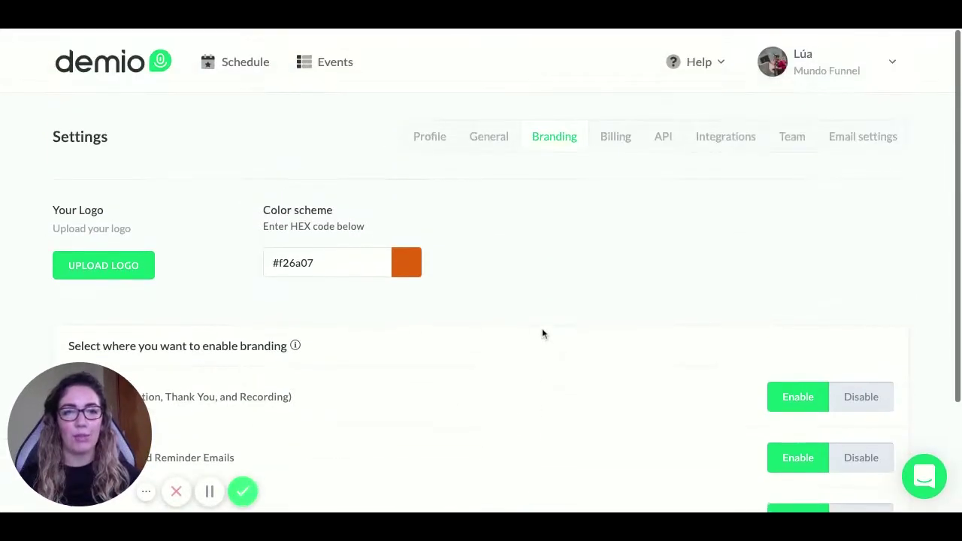
scroll(518, 344, down, 1)
scroll(516, 344, up, 1)
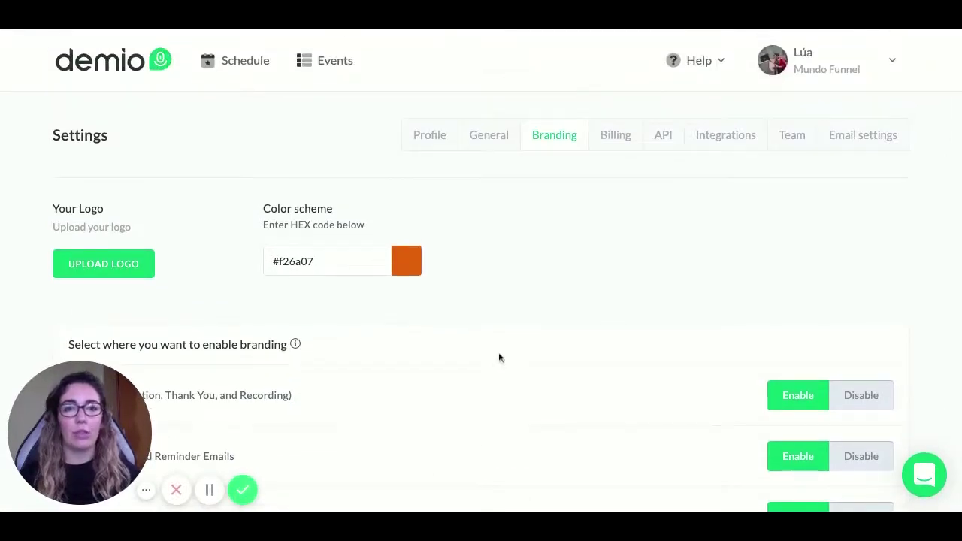
Open the Activecampaign connection form from the account's integrations settings
click(717, 143)
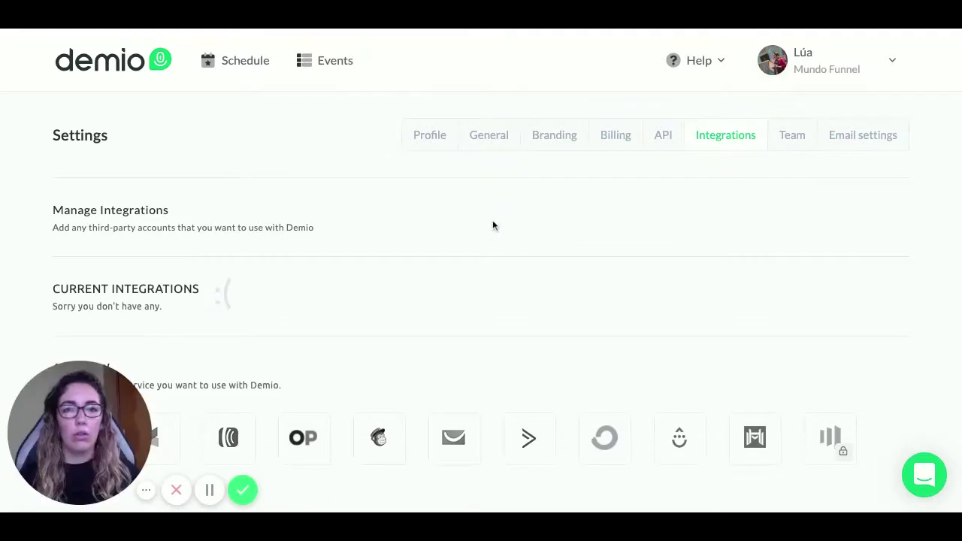
scroll(496, 226, down, 3)
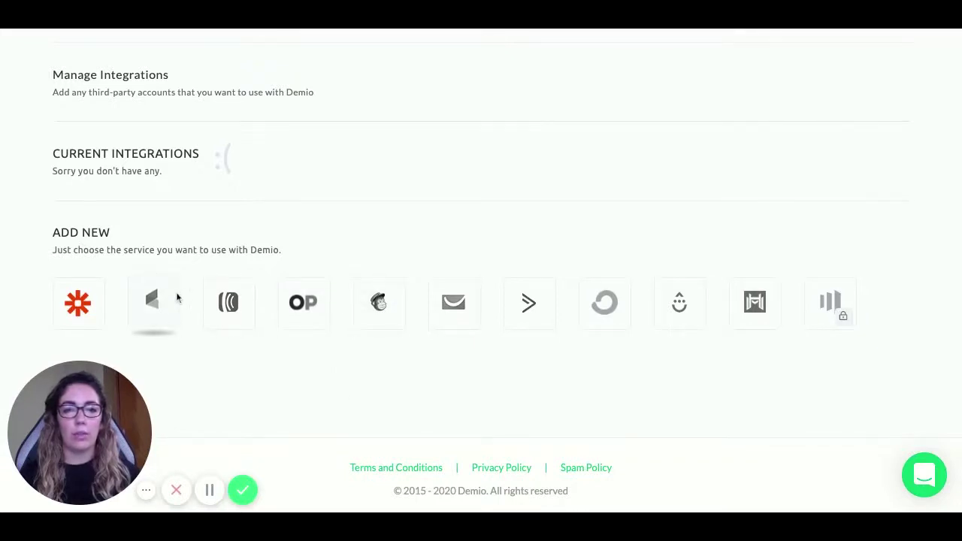
click(524, 320)
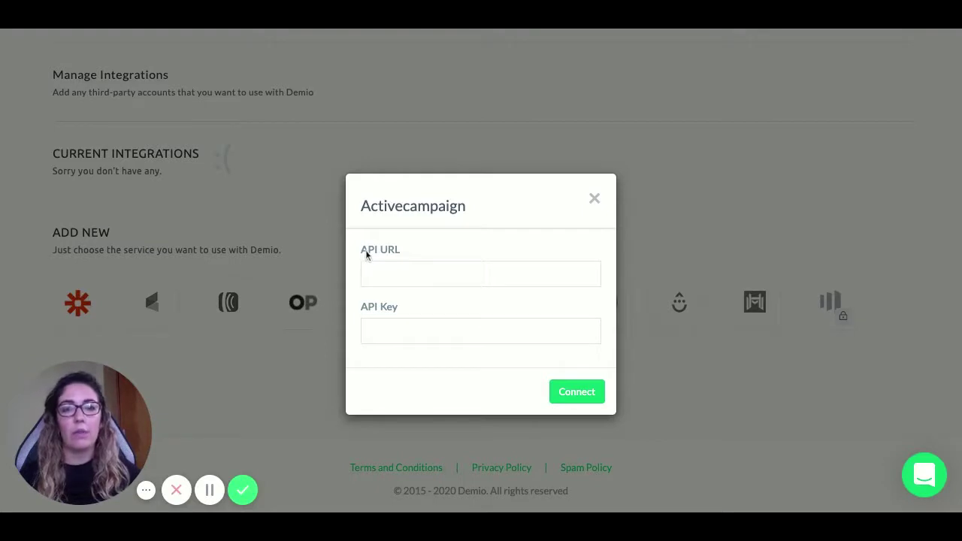
triple_click(362, 255)
triple_click(362, 307)
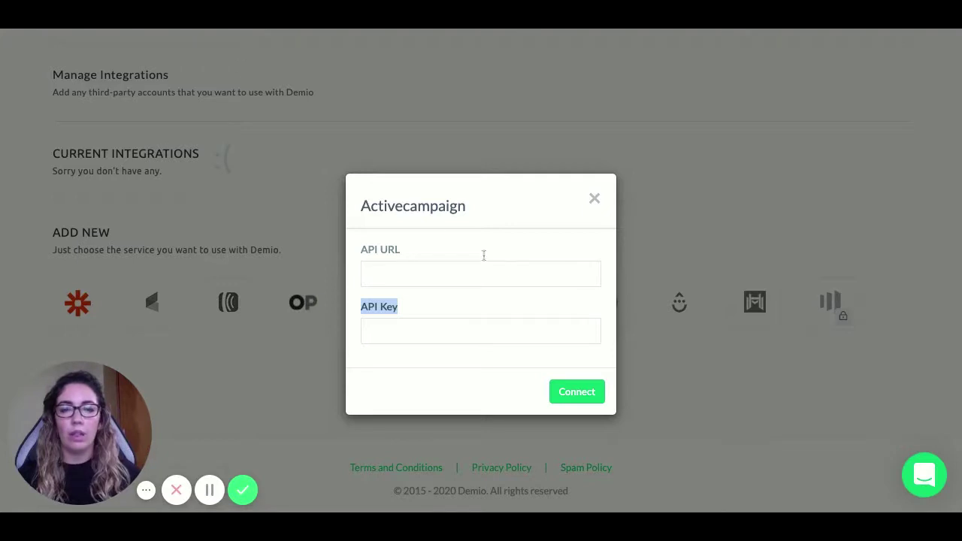
click(435, 273)
key(ctrl+v)
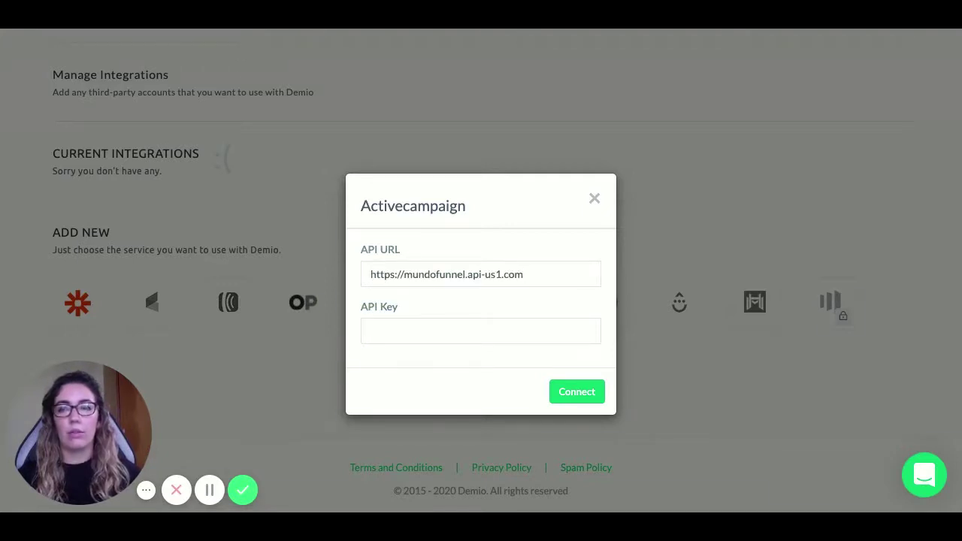
click(440, 323)
key(ctrl+v)
click(563, 396)
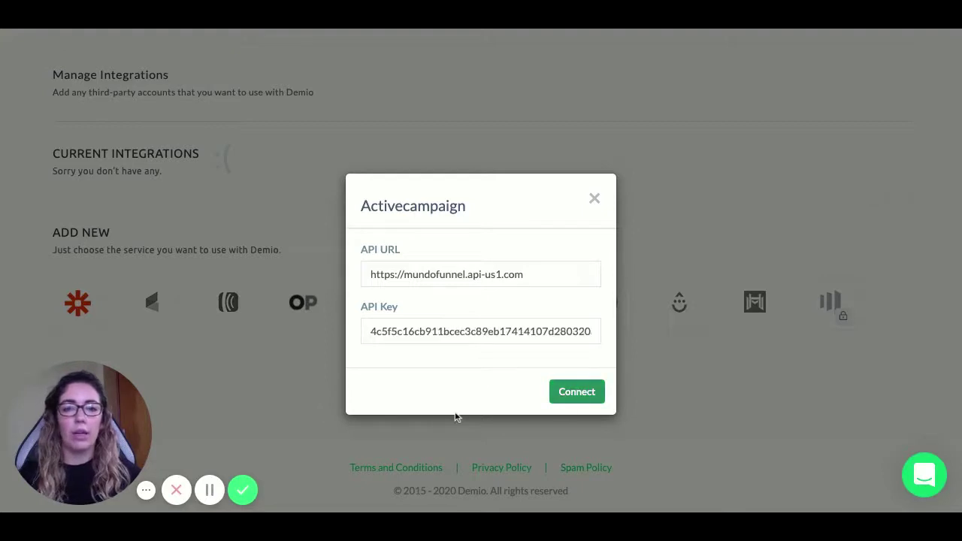
click(560, 399)
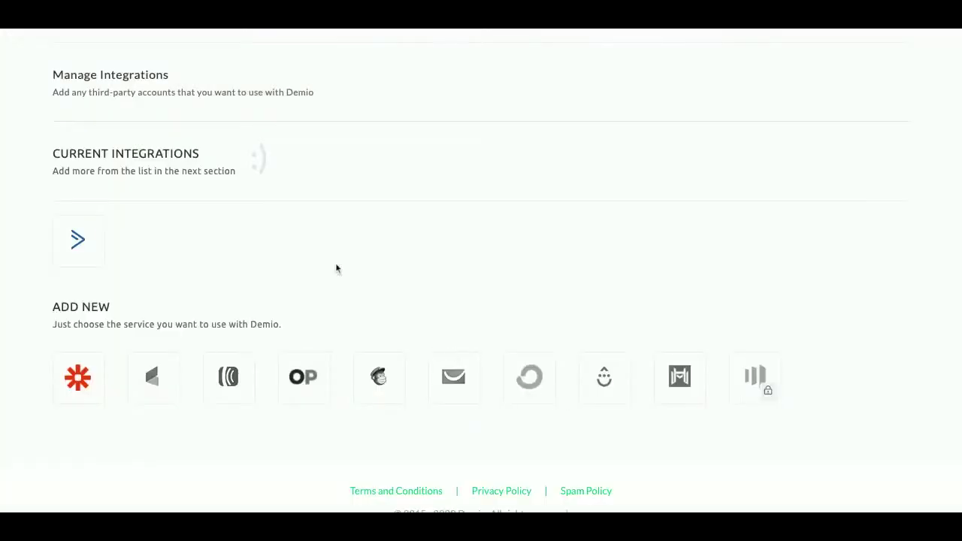
scroll(206, 229, up, 1)
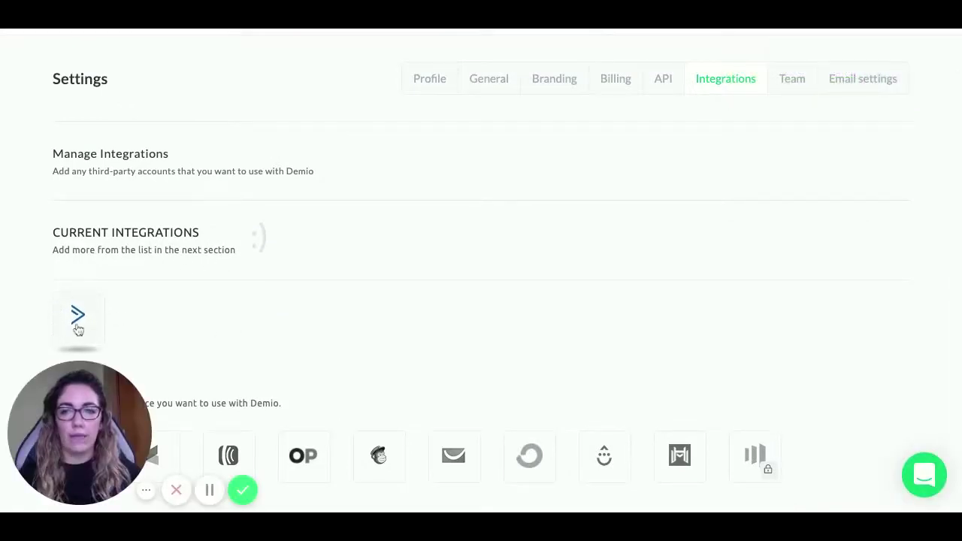
scroll(187, 281, down, 1)
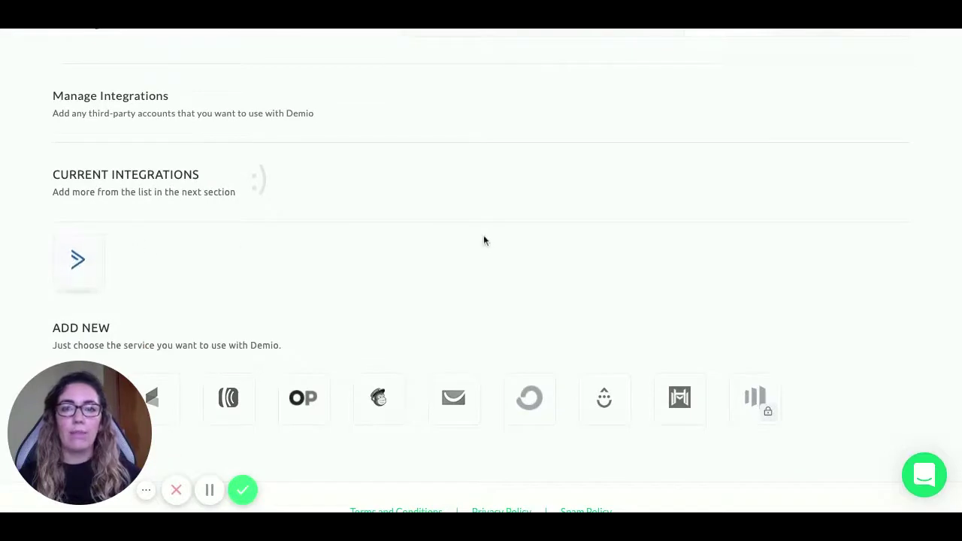
Open the email settings and review the sender name, contact and forwarding email, and custom signature fields
scroll(153, 252, up, 2)
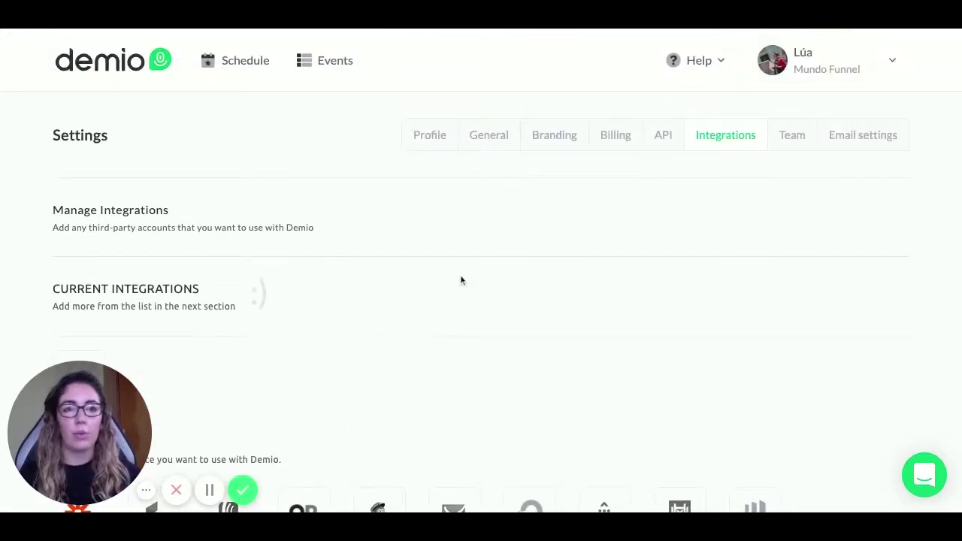
click(856, 137)
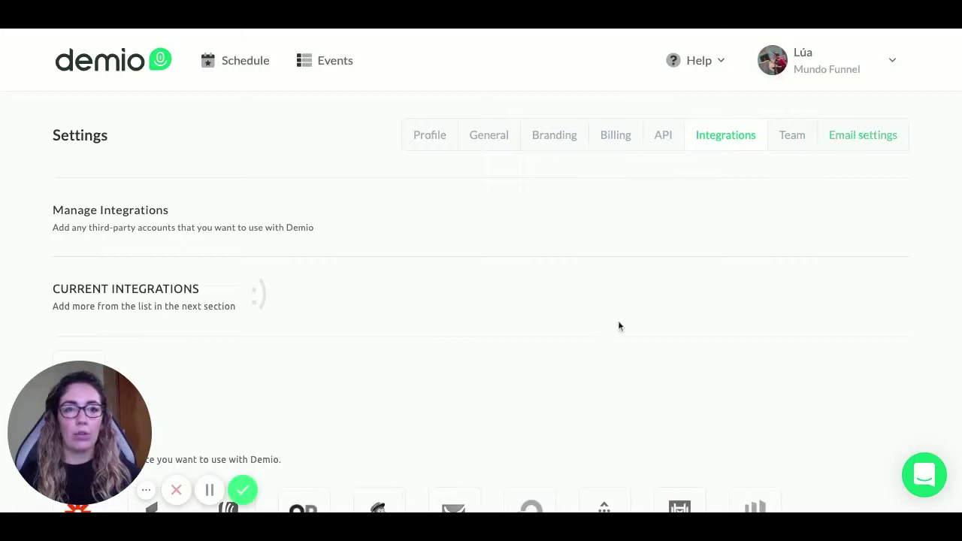
scroll(608, 303, down, 2)
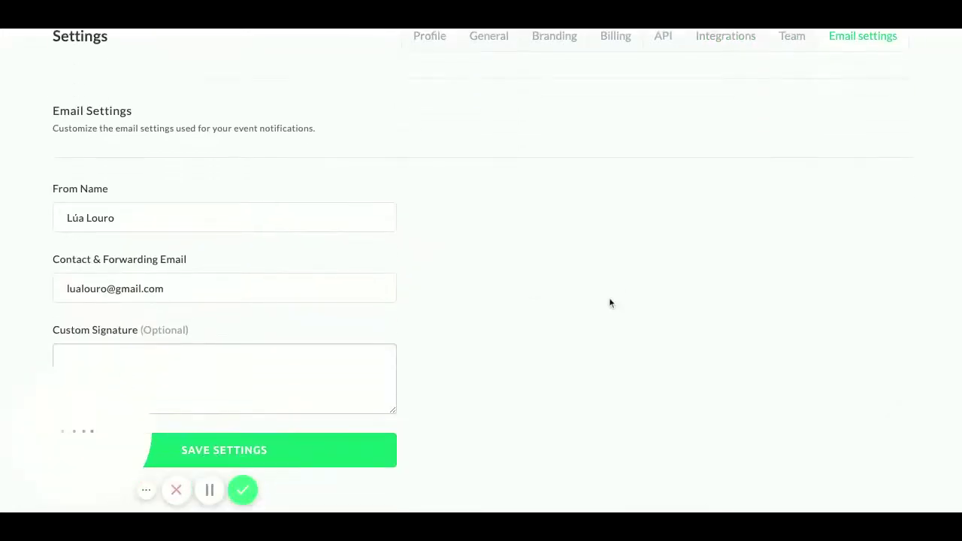
scroll(507, 256, down, 1)
scroll(511, 267, down, 1)
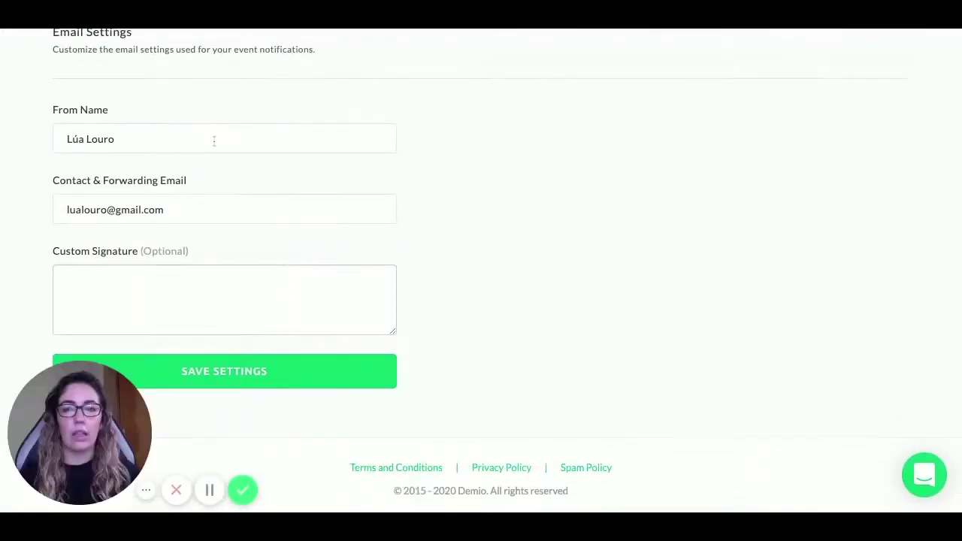
Start a new Standard event from the account's events list
scroll(487, 320, up, 3)
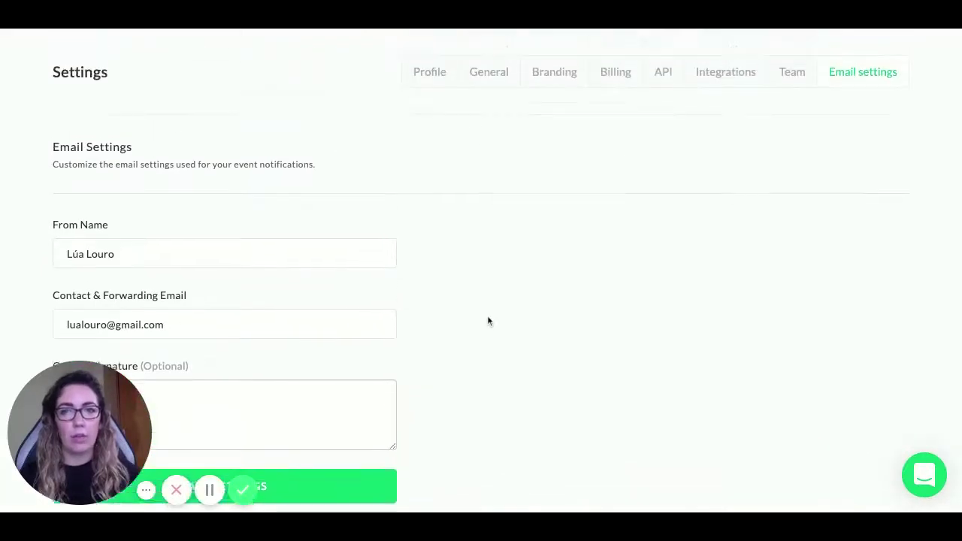
scroll(488, 321, up, 1)
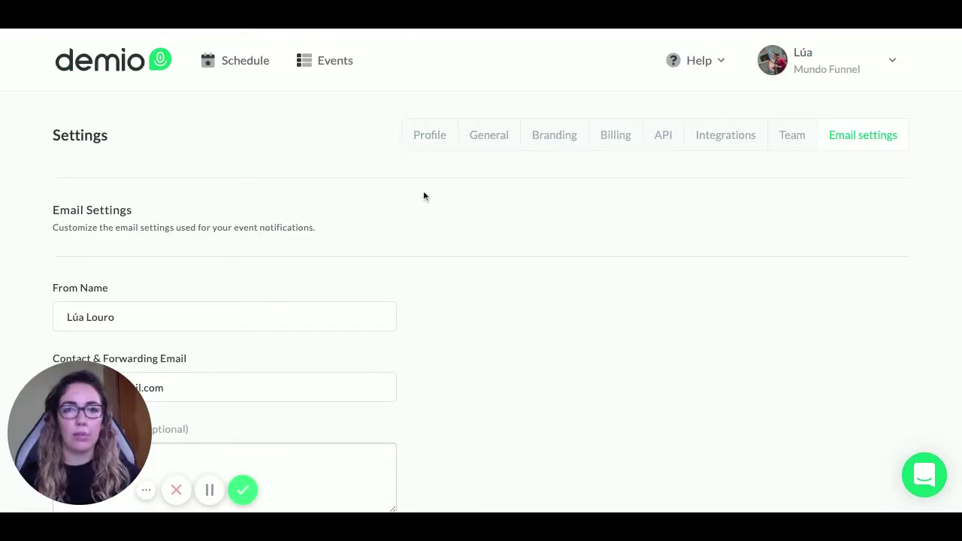
click(334, 67)
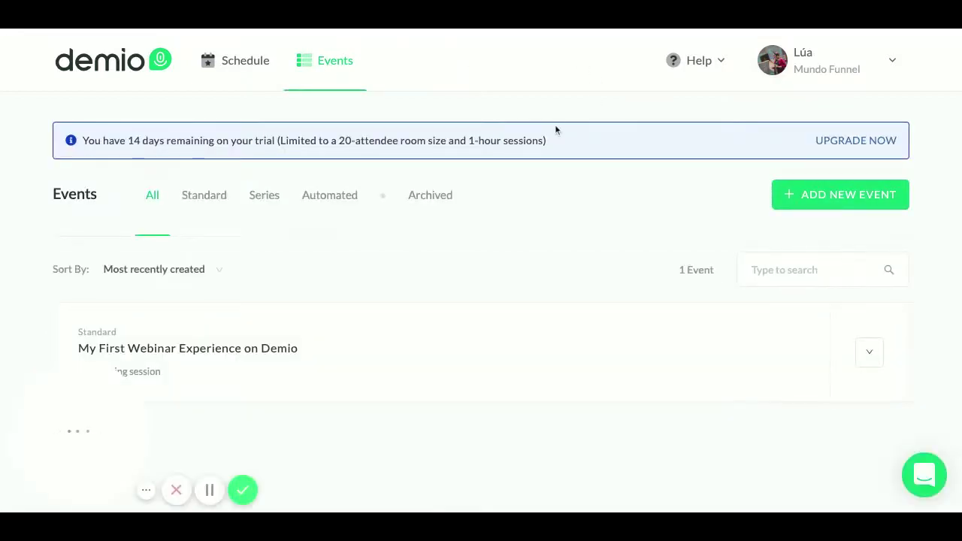
scroll(489, 124, down, 1)
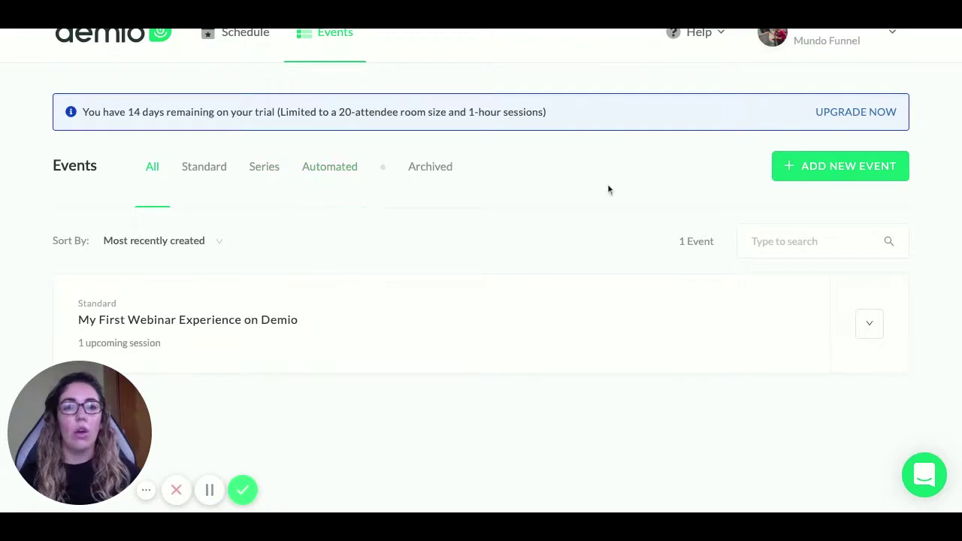
scroll(609, 189, up, 1)
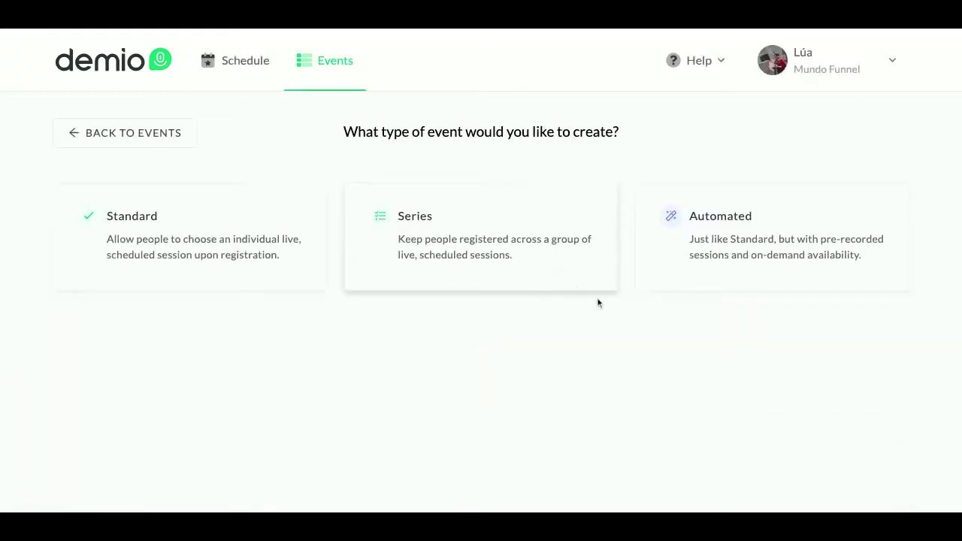
click(160, 240)
Name the new event "Webinar de prueba"
scroll(387, 226, down, 2)
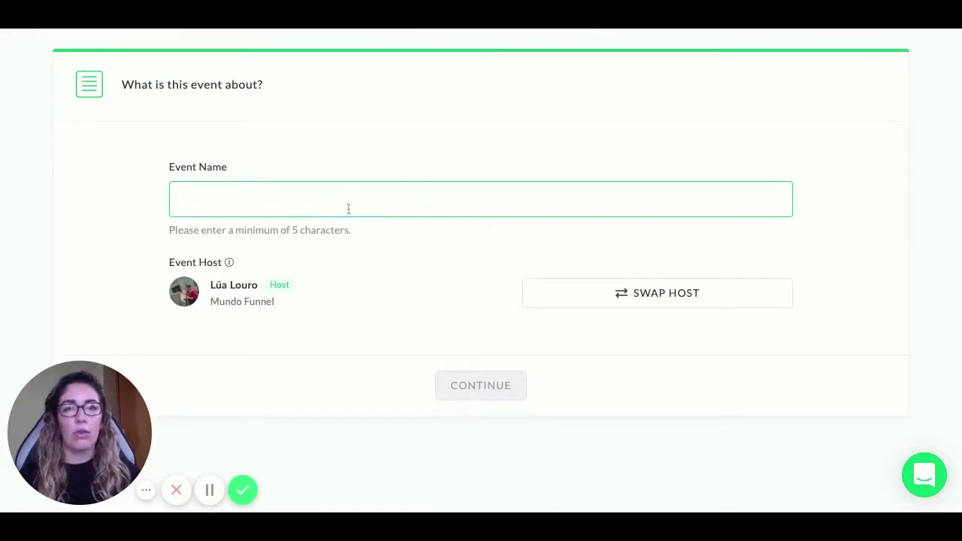
scroll(243, 213, up, 1)
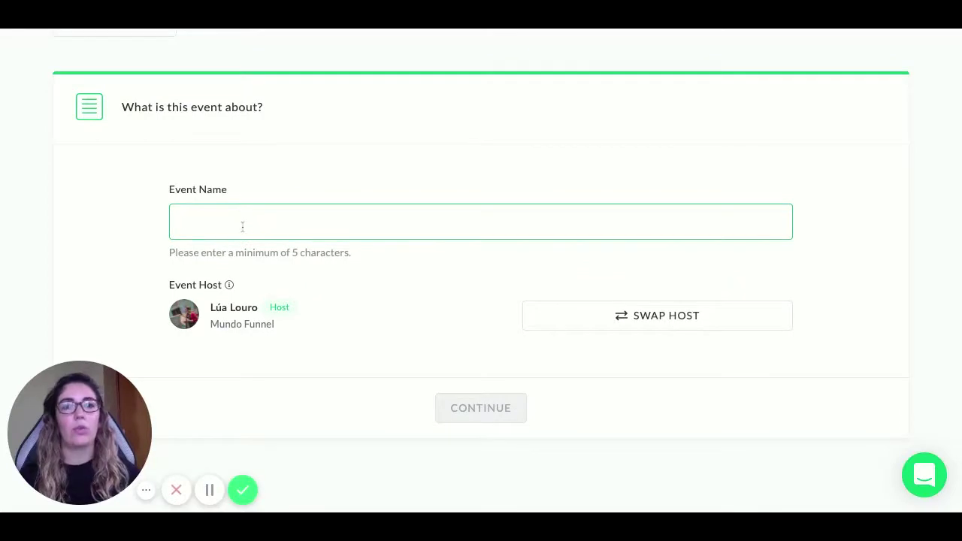
scroll(339, 248, up, 1)
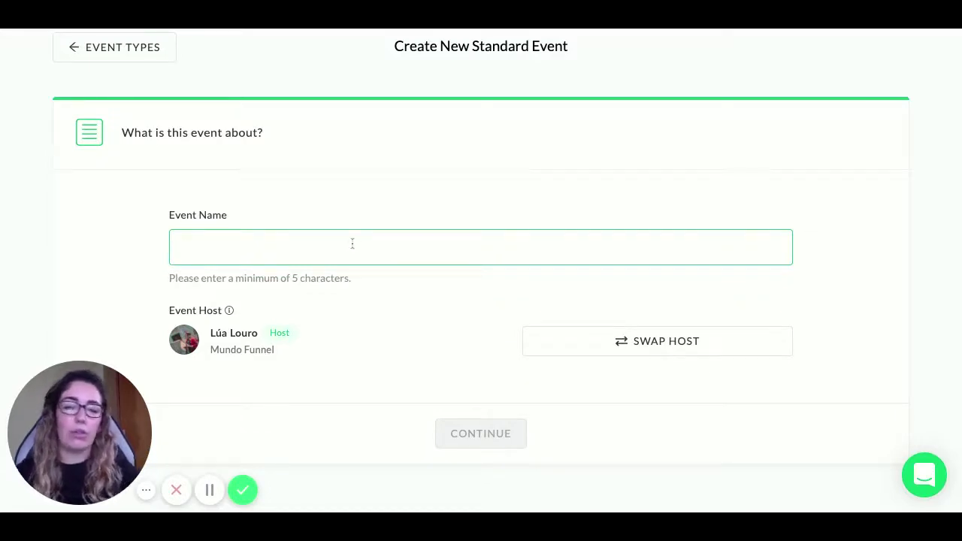
text(Webinar de prueba)
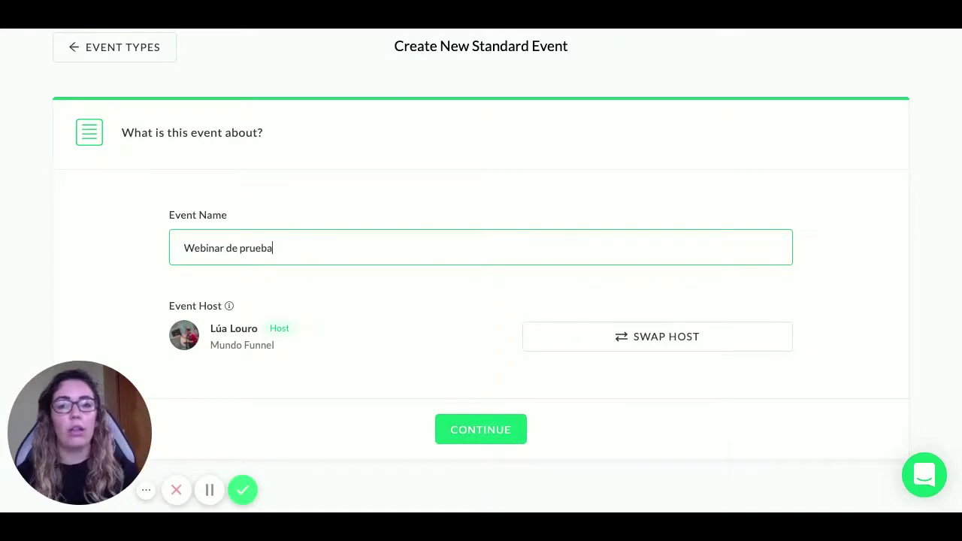
Check the assigned event host, keep it, and create the event
scroll(346, 256, down, 2)
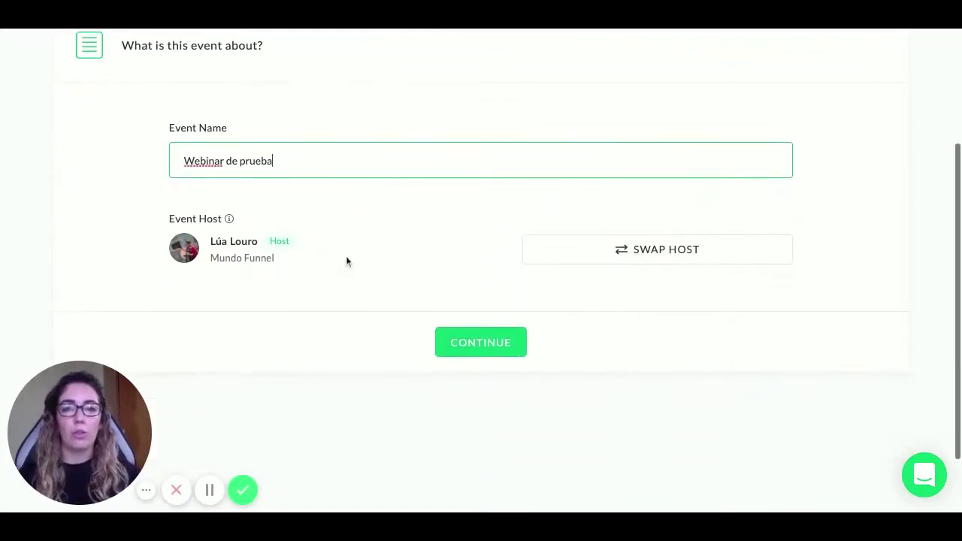
scroll(353, 260, up, 4)
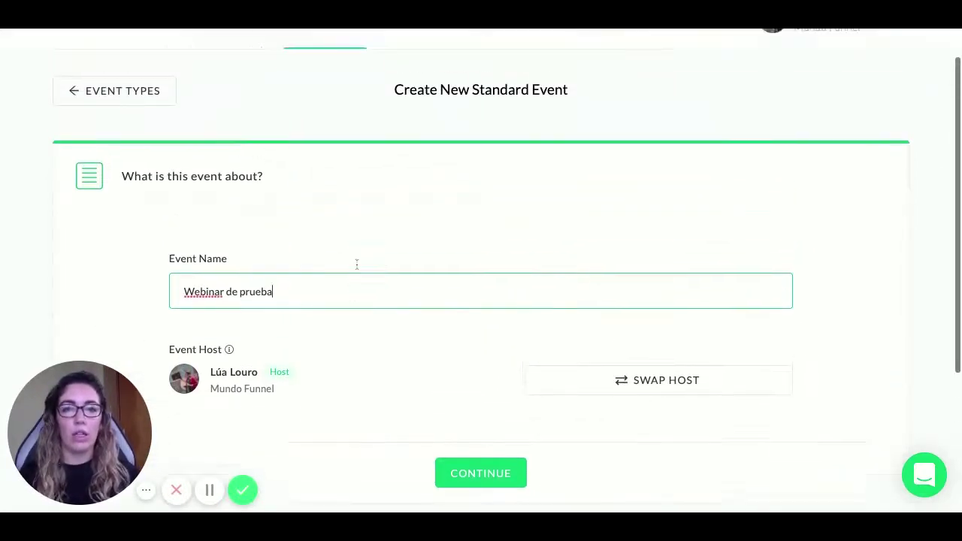
scroll(358, 267, down, 2)
scroll(365, 269, down, 1)
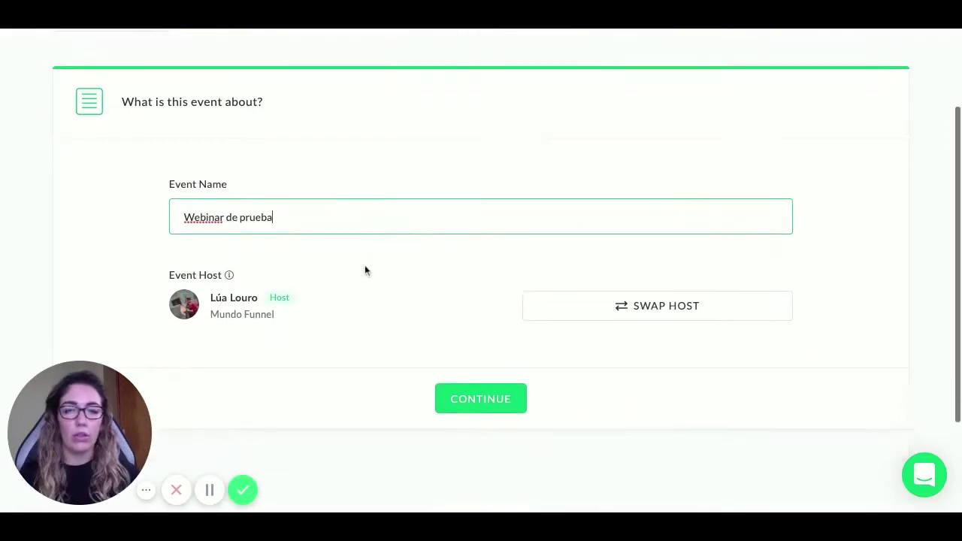
mouse_move(229, 279)
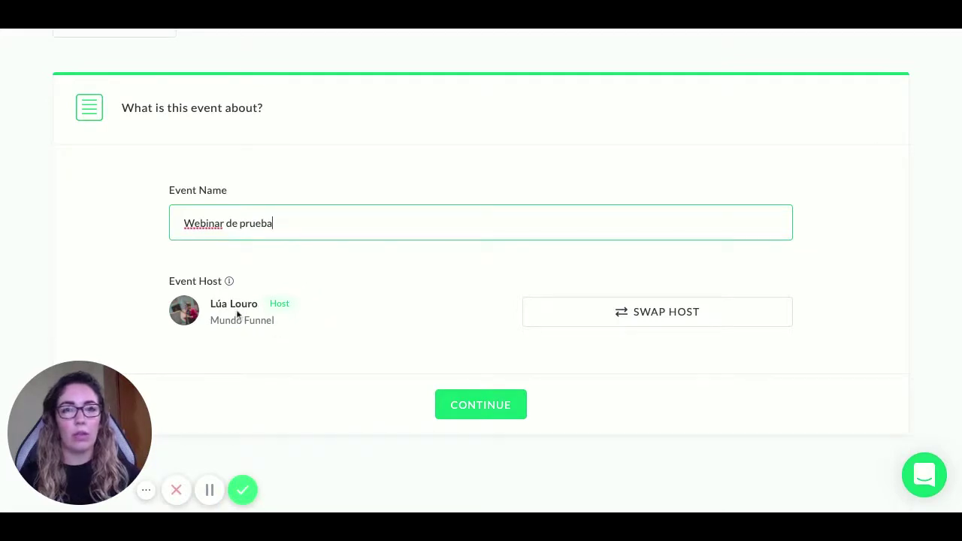
scroll(283, 332, up, 1)
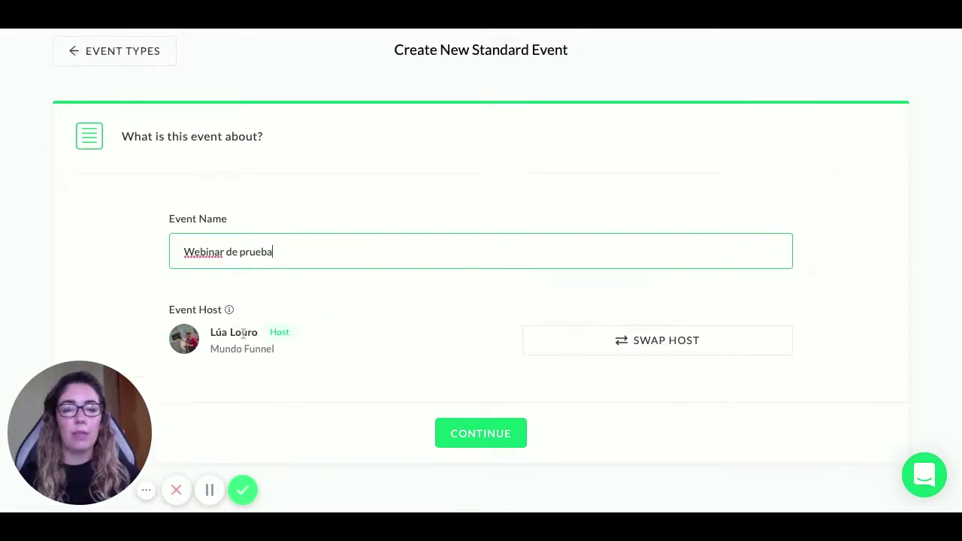
triple_click(212, 333)
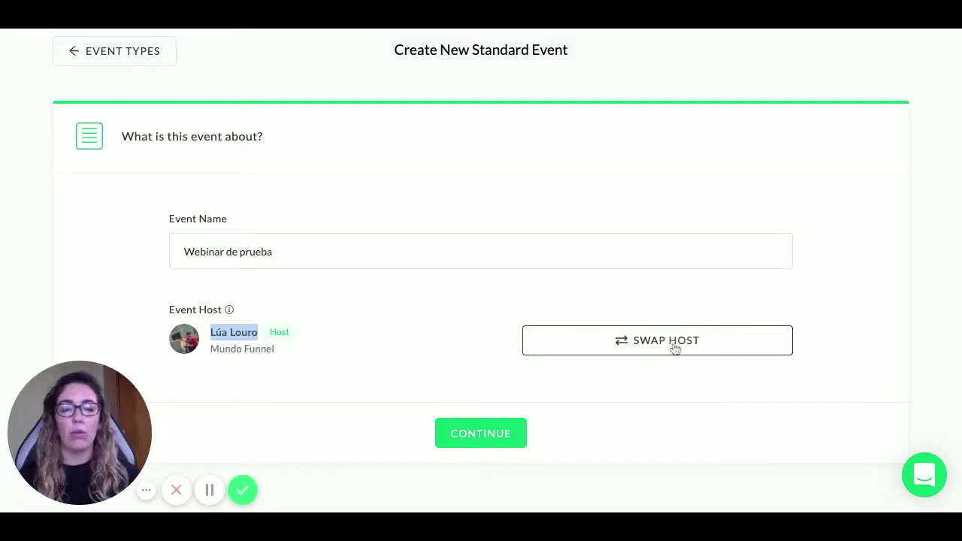
click(270, 301)
scroll(294, 227, down, 1)
scroll(379, 263, down, 1)
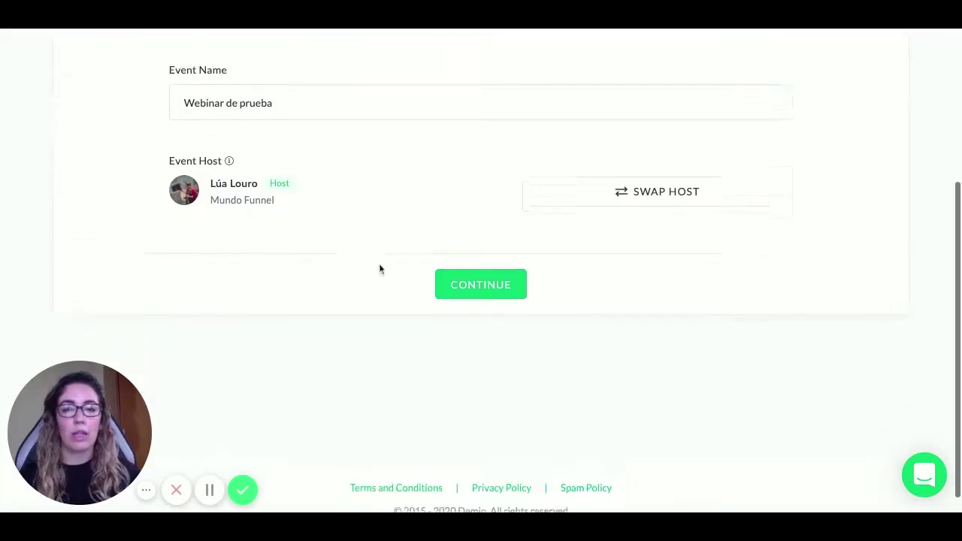
scroll(379, 263, up, 2)
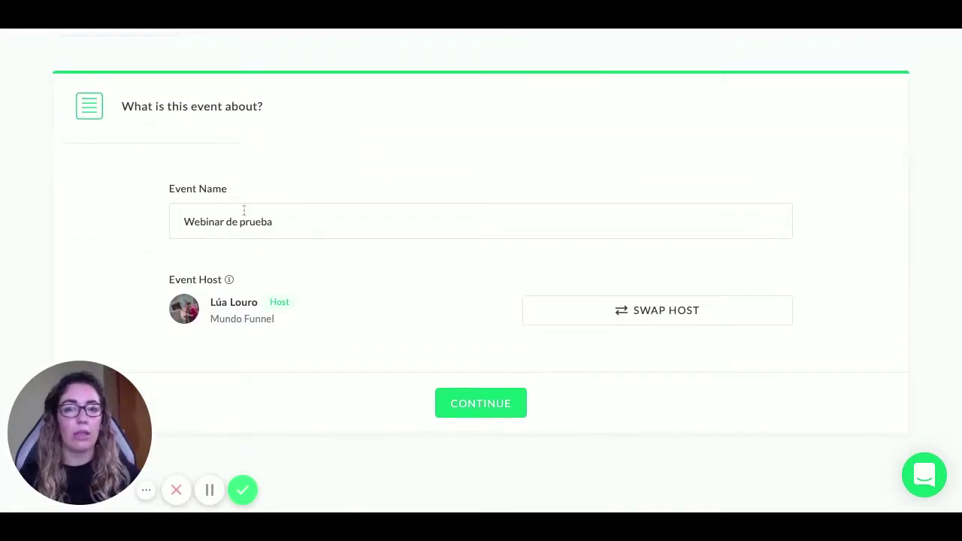
click(493, 391)
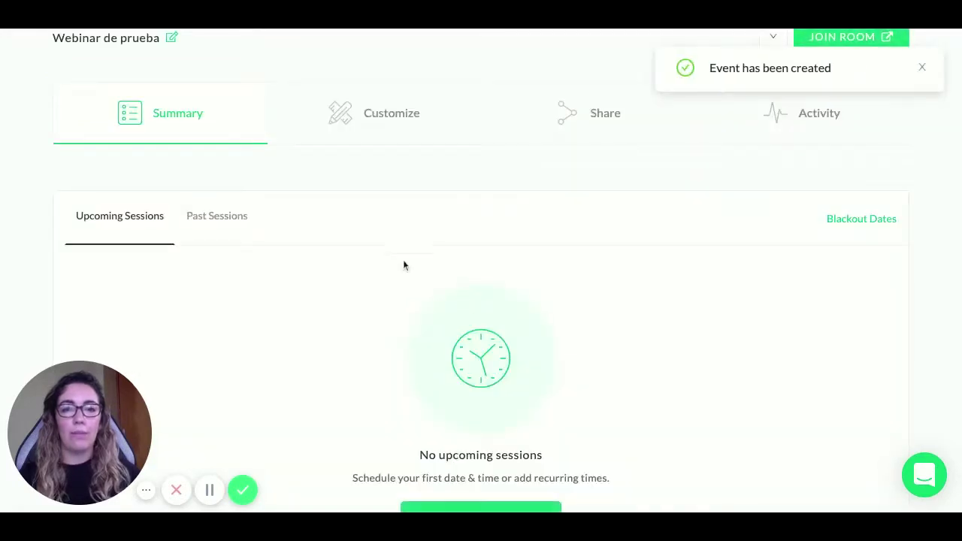
Begin scheduling a single session for the event and set its date to September 30, 2020
scroll(343, 220, down, 2)
scroll(344, 218, up, 4)
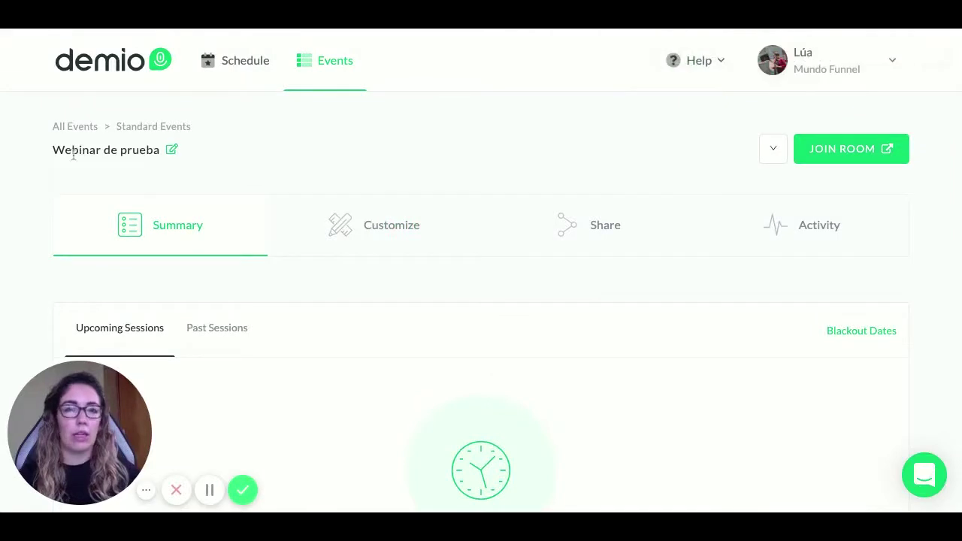
scroll(263, 178, down, 2)
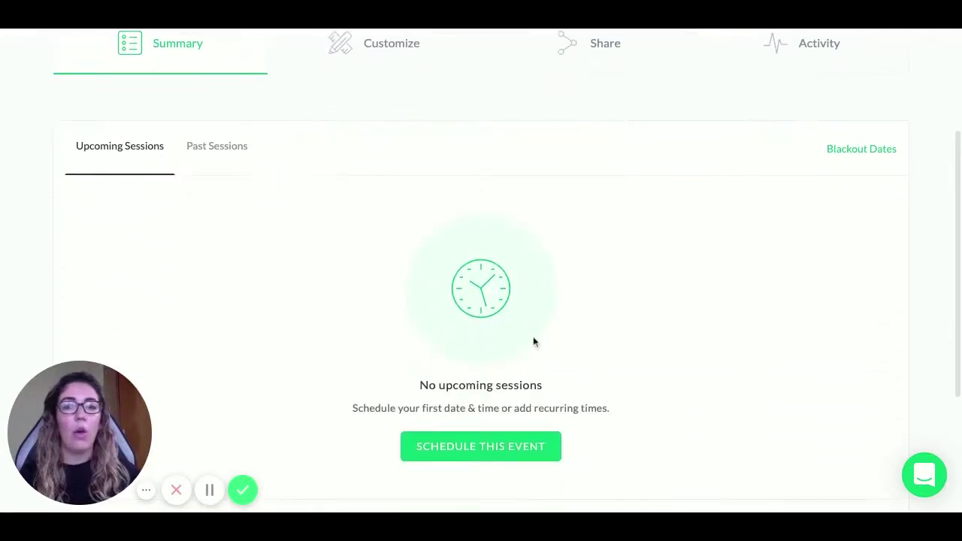
scroll(508, 263, down, 1)
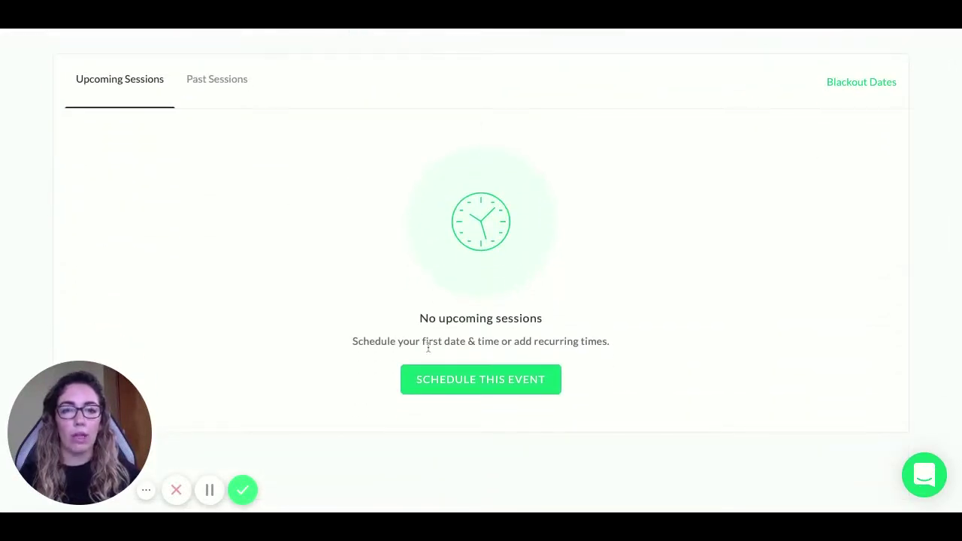
click(485, 382)
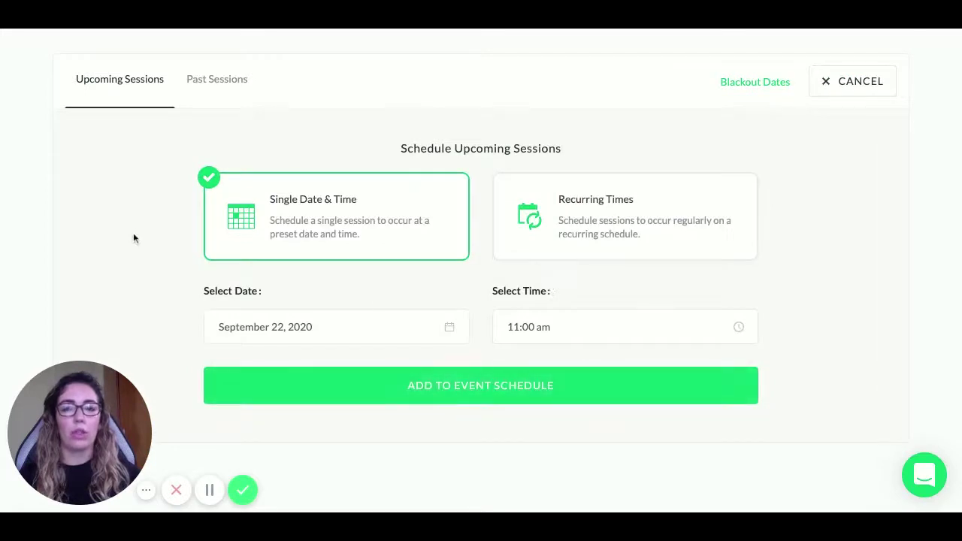
scroll(139, 229, down, 1)
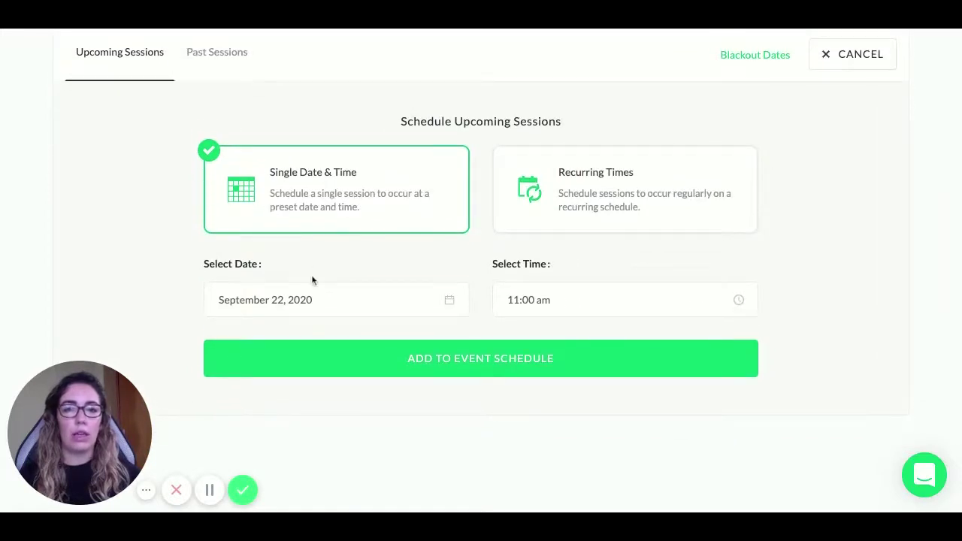
scroll(311, 278, up, 1)
click(305, 293)
scroll(364, 421, down, 1)
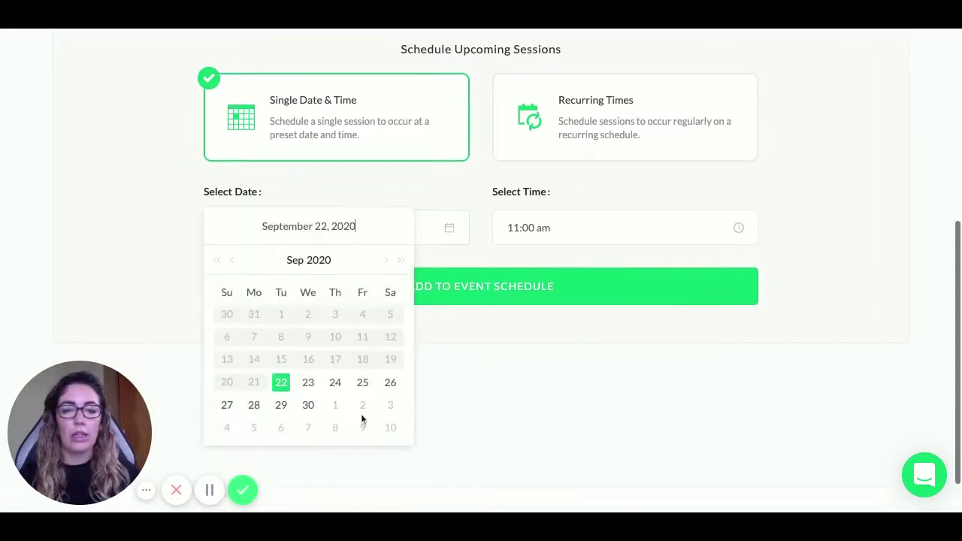
click(309, 409)
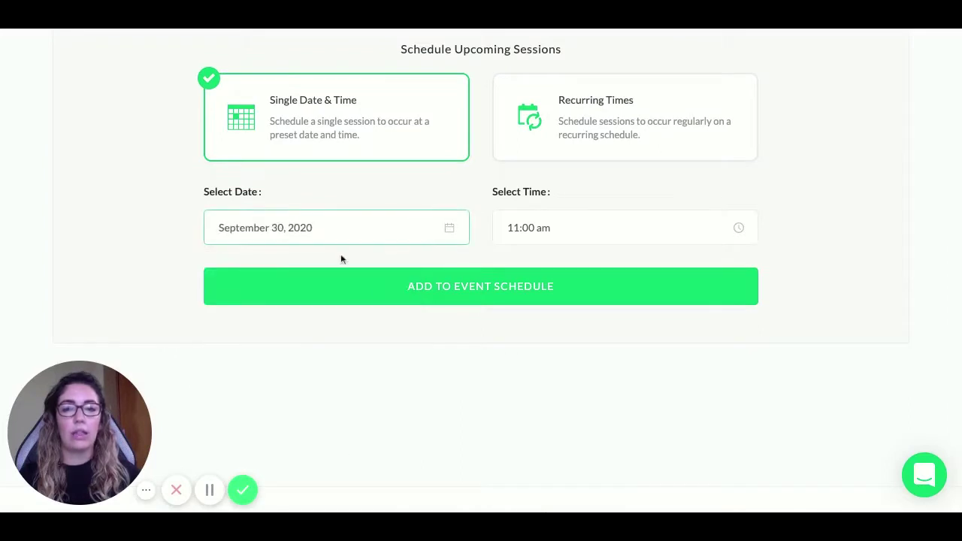
Set the session time to 6:00 pm and add the session to the event schedule
click(532, 230)
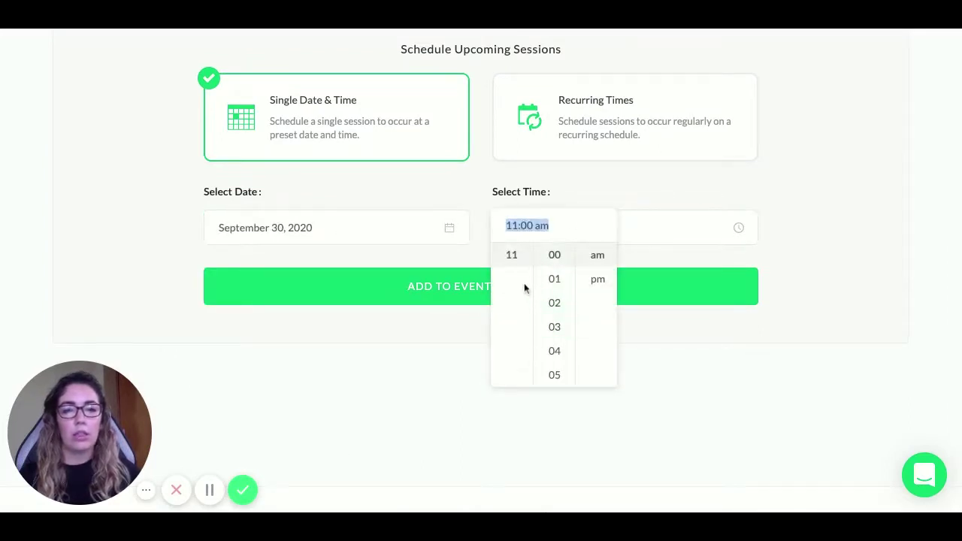
scroll(524, 286, down, 1)
scroll(519, 257, up, 3)
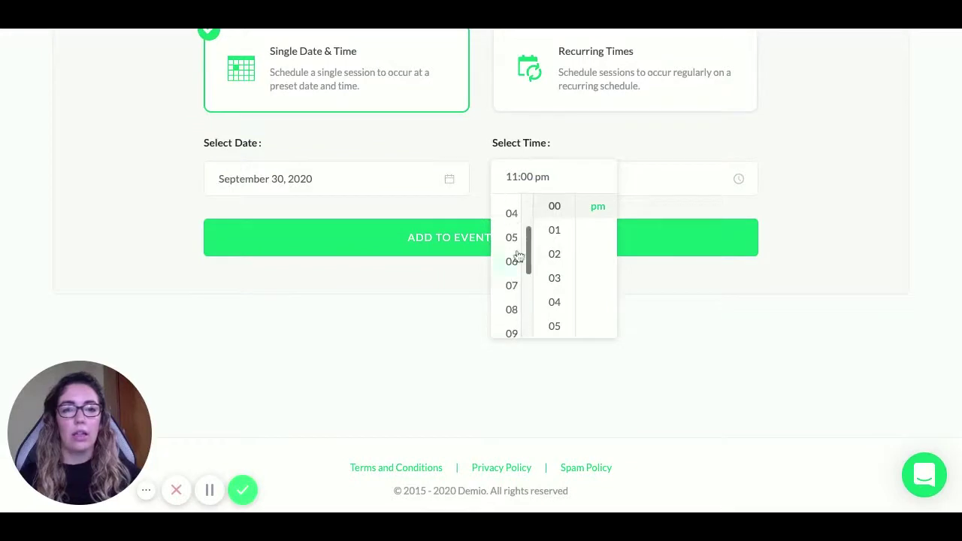
click(516, 260)
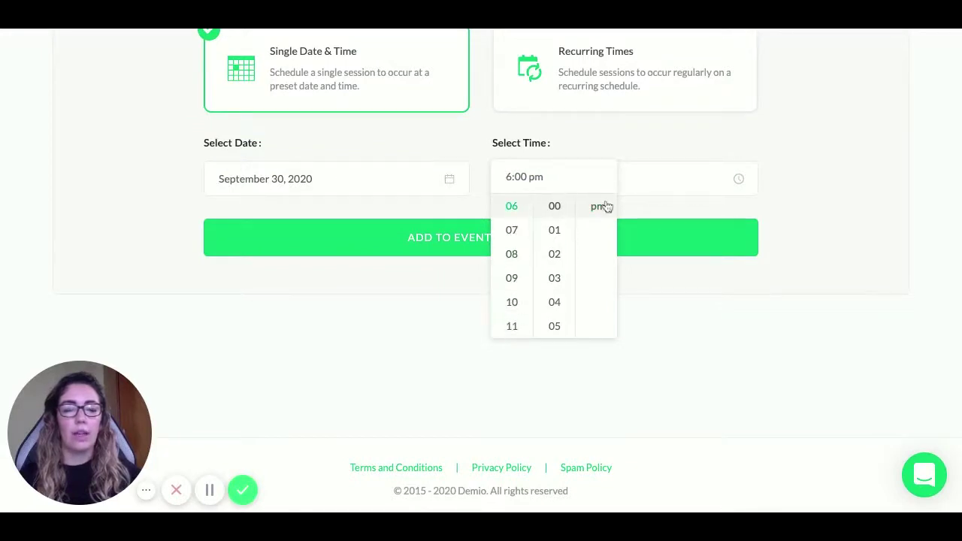
click(657, 323)
scroll(562, 314, up, 3)
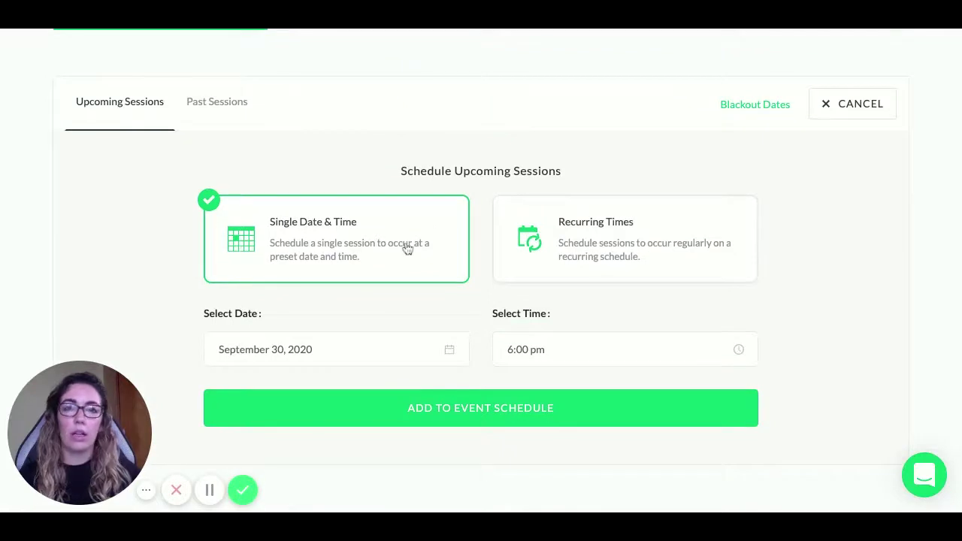
click(415, 418)
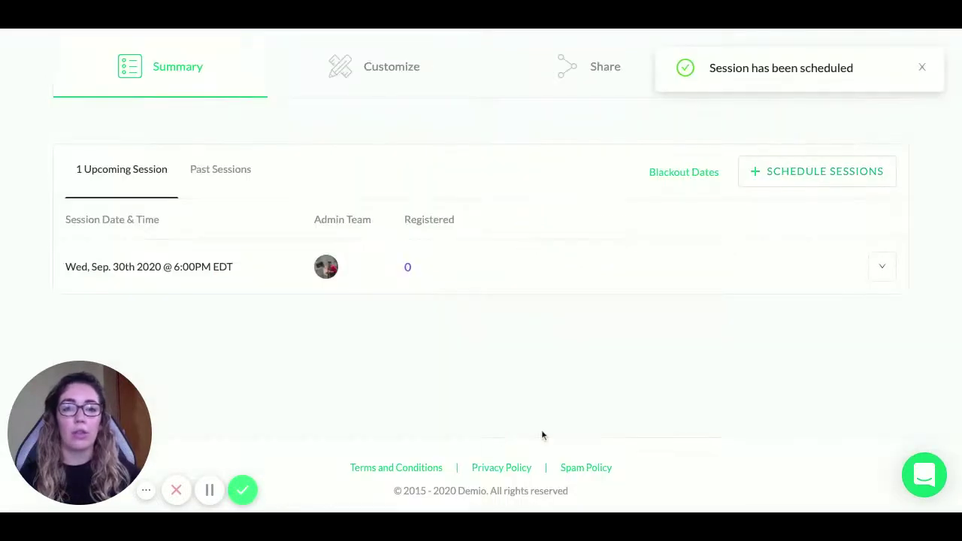
Review the upcoming session's date, time, admin team and registrations in the event summary
scroll(288, 386, up, 3)
scroll(288, 386, down, 2)
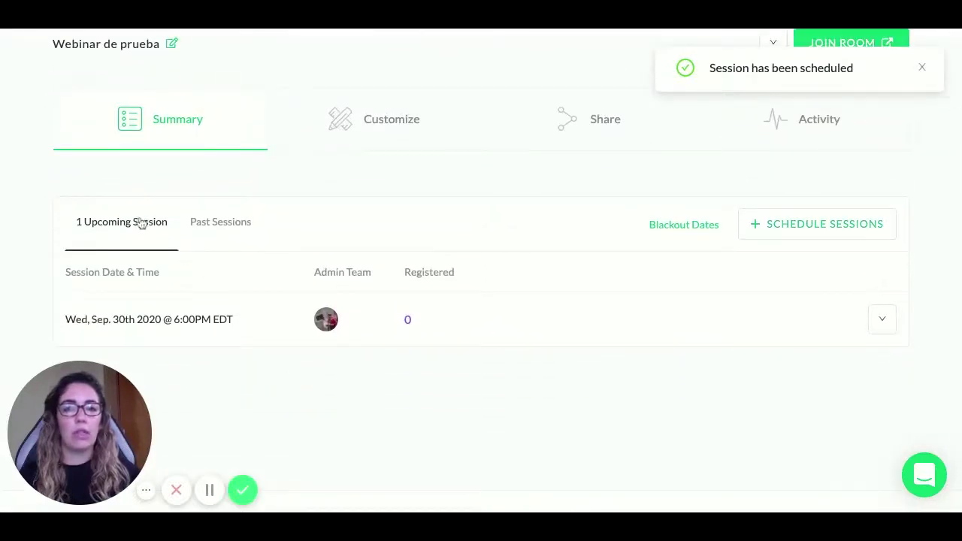
scroll(220, 338, up, 3)
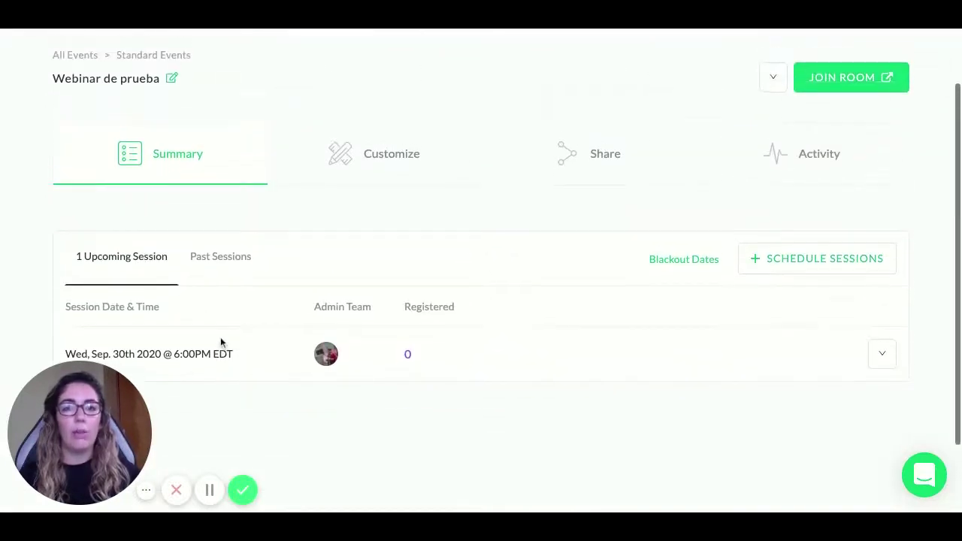
scroll(220, 339, down, 2)
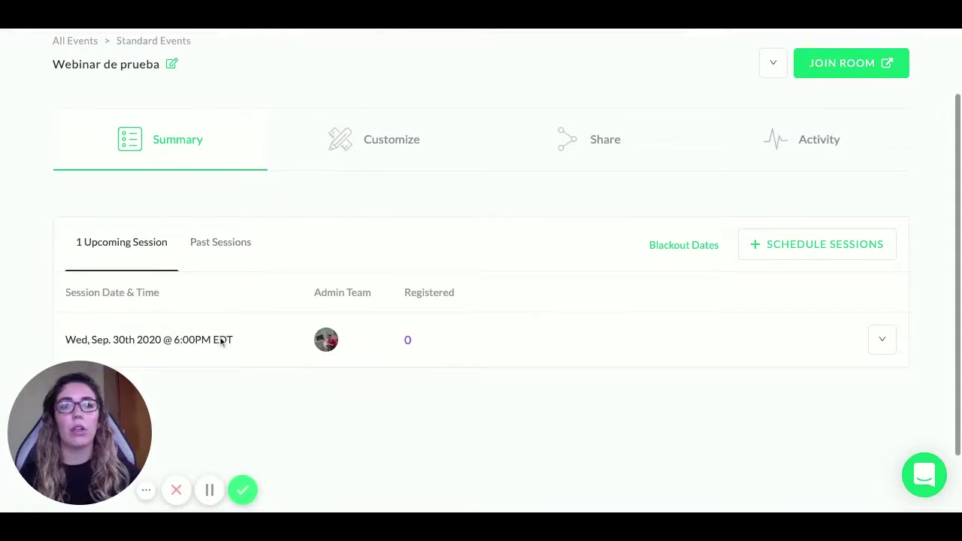
scroll(230, 339, up, 1)
scroll(239, 337, up, 1)
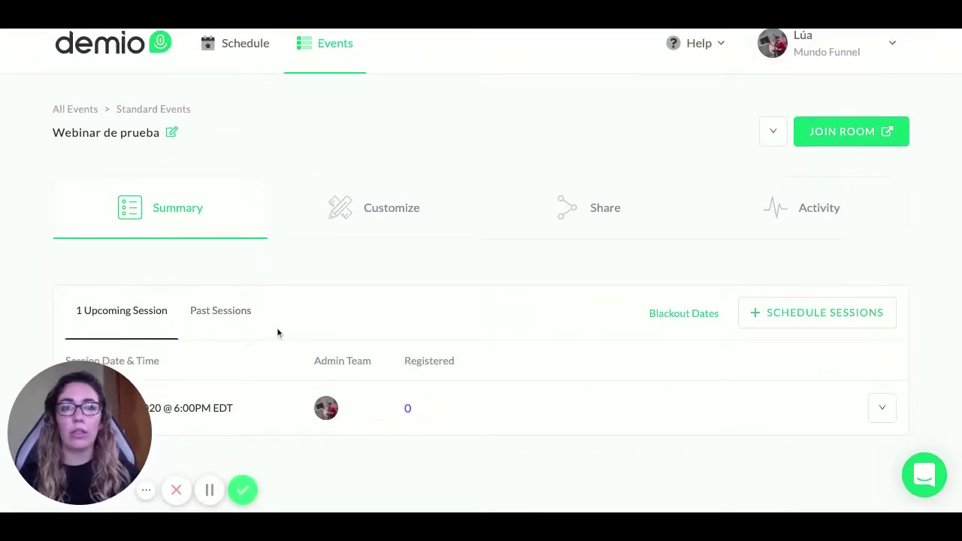
scroll(277, 330, down, 2)
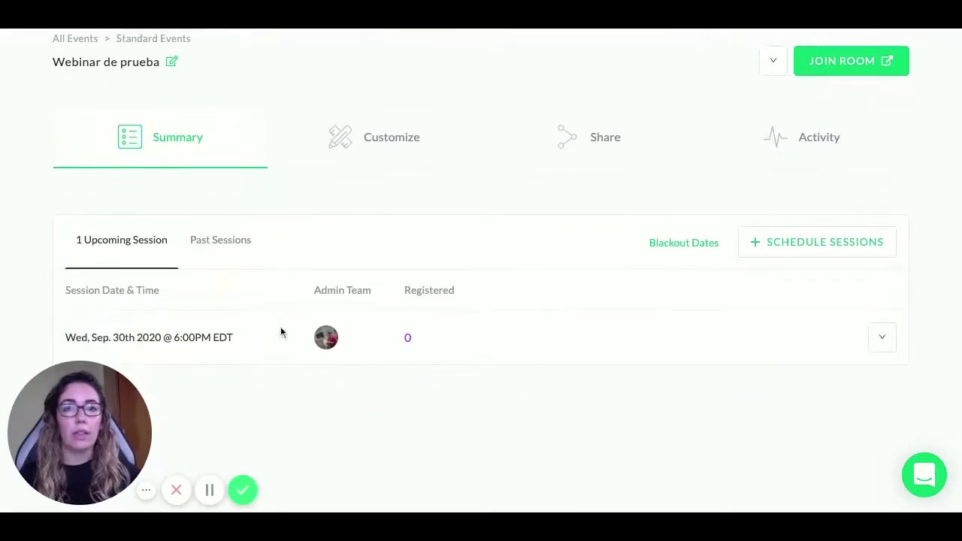
Open the registration settings in the test webinar's customization options
scroll(278, 333, up, 2)
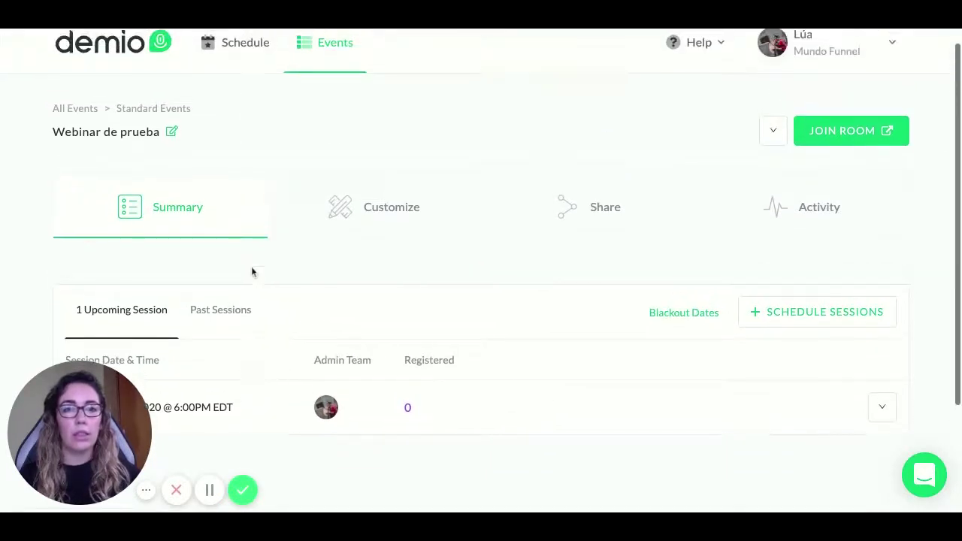
click(381, 214)
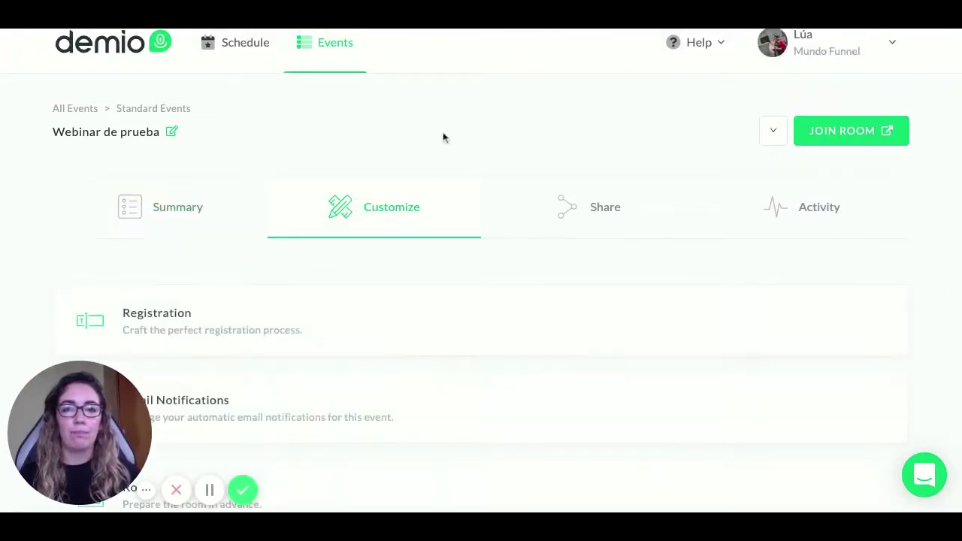
scroll(442, 135, down, 1)
scroll(433, 209, up, 2)
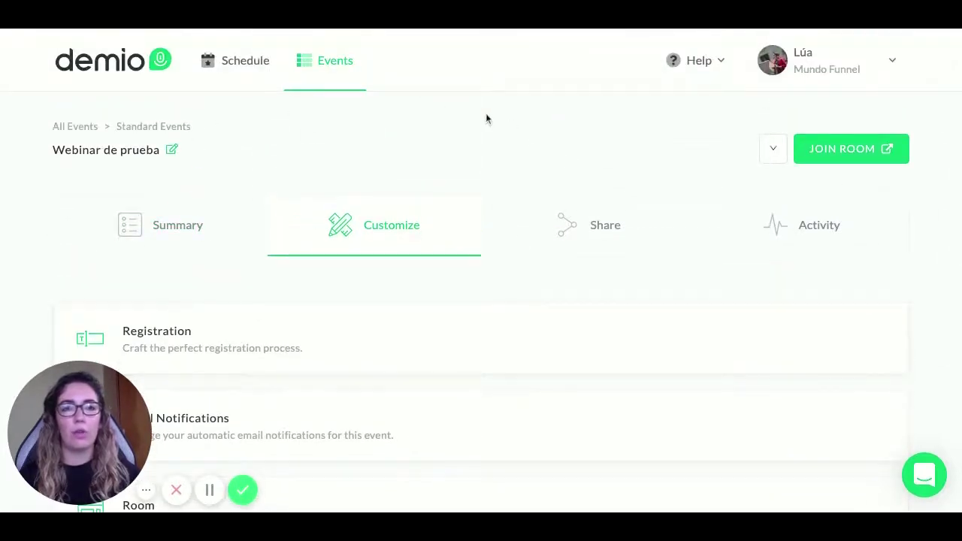
scroll(486, 118, down, 3)
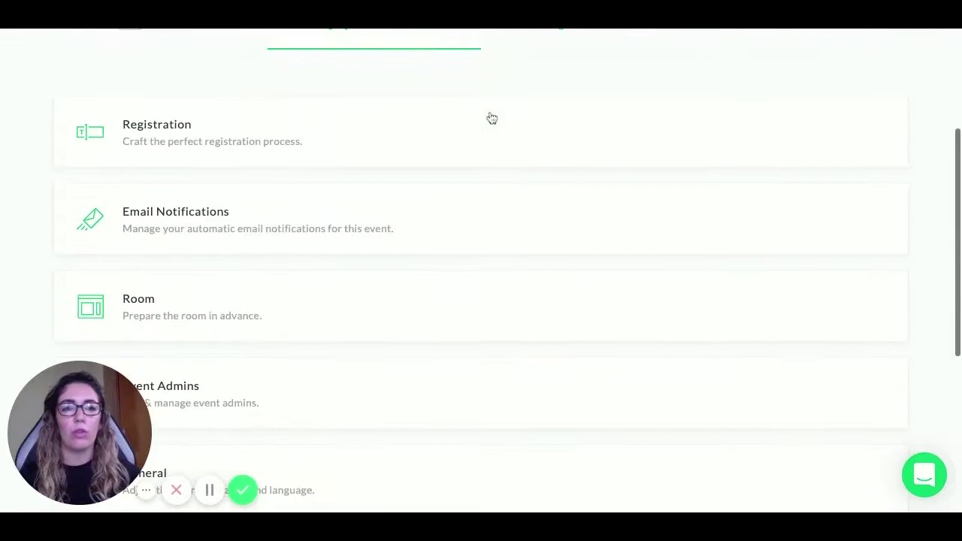
click(181, 141)
scroll(408, 161, down, 1)
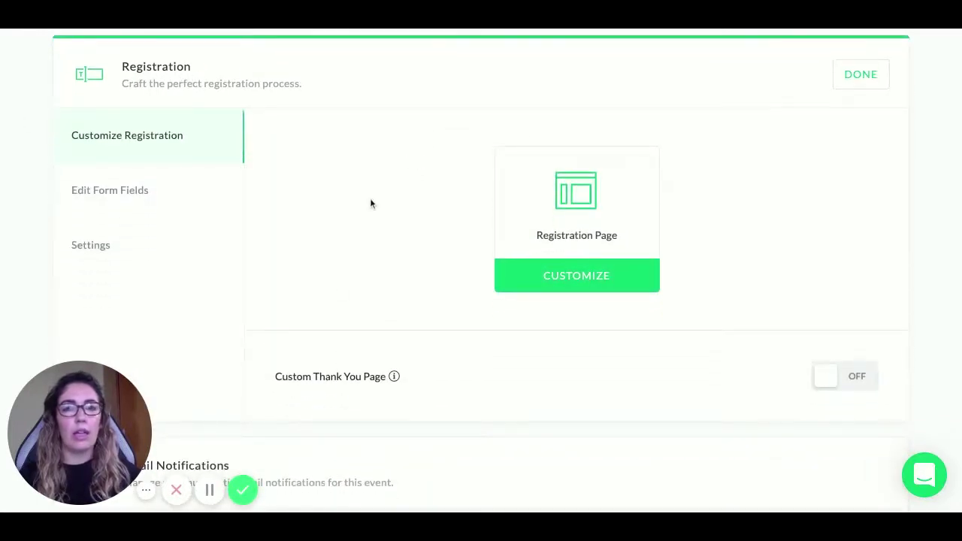
Examine the registration page and custom thank-you page options in the registration settings
scroll(357, 208, up, 1)
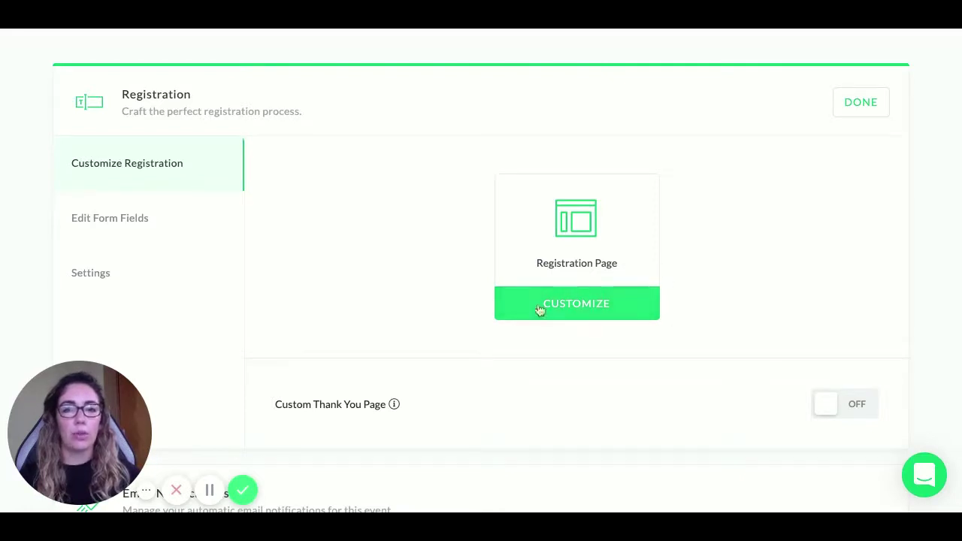
scroll(378, 250, down, 1)
scroll(386, 247, down, 1)
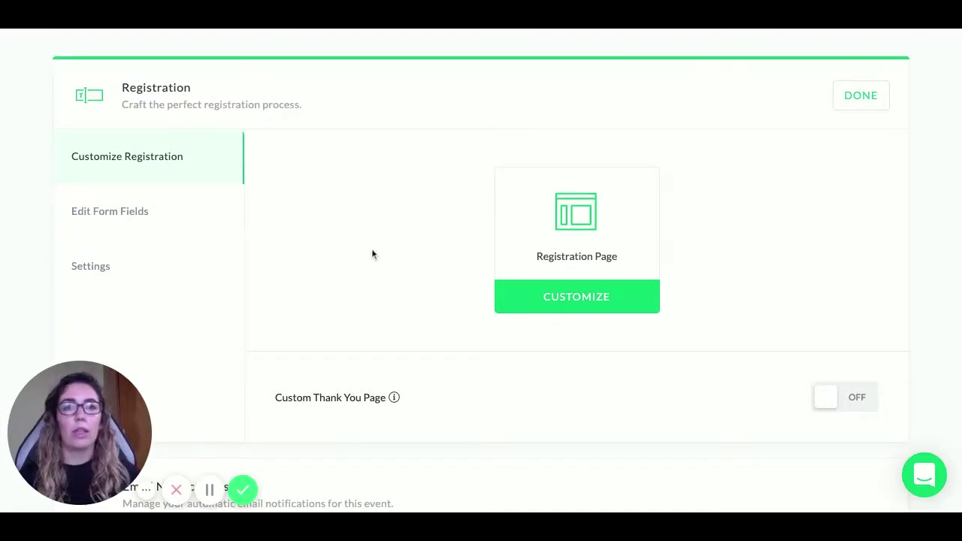
scroll(372, 251, down, 1)
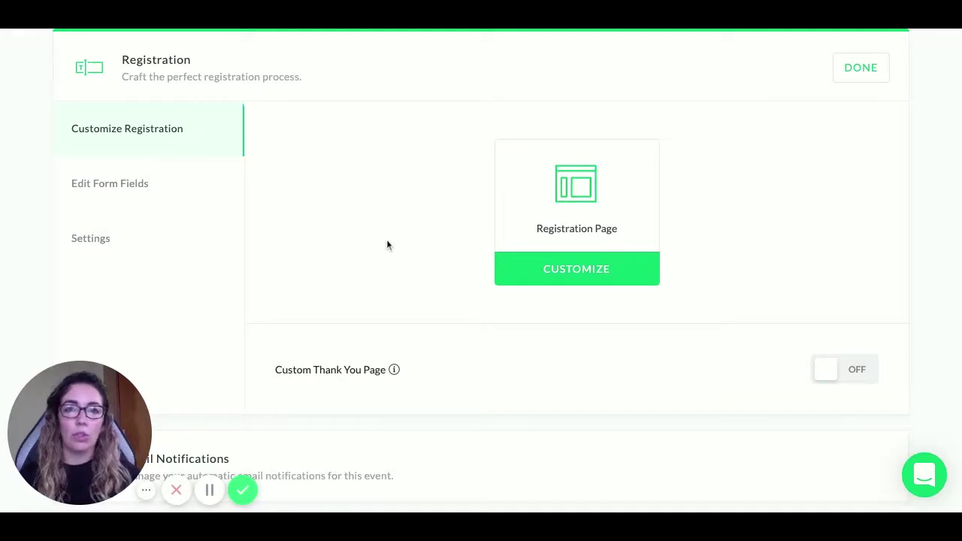
scroll(386, 251, up, 1)
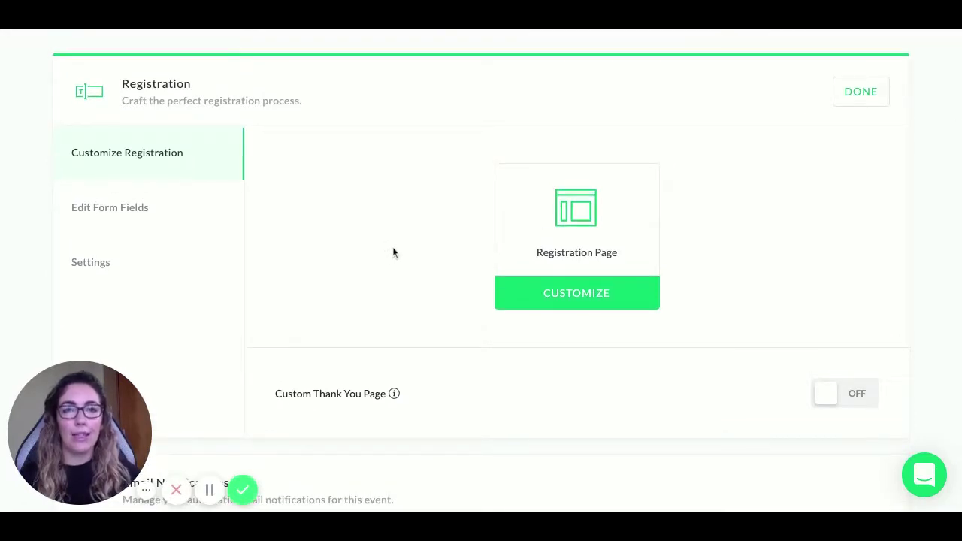
scroll(386, 251, down, 1)
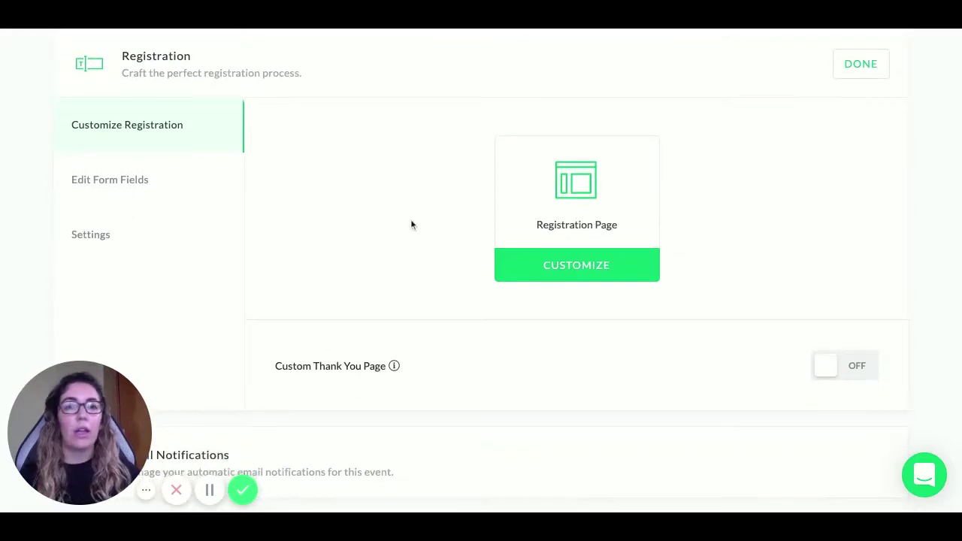
scroll(380, 271, up, 1)
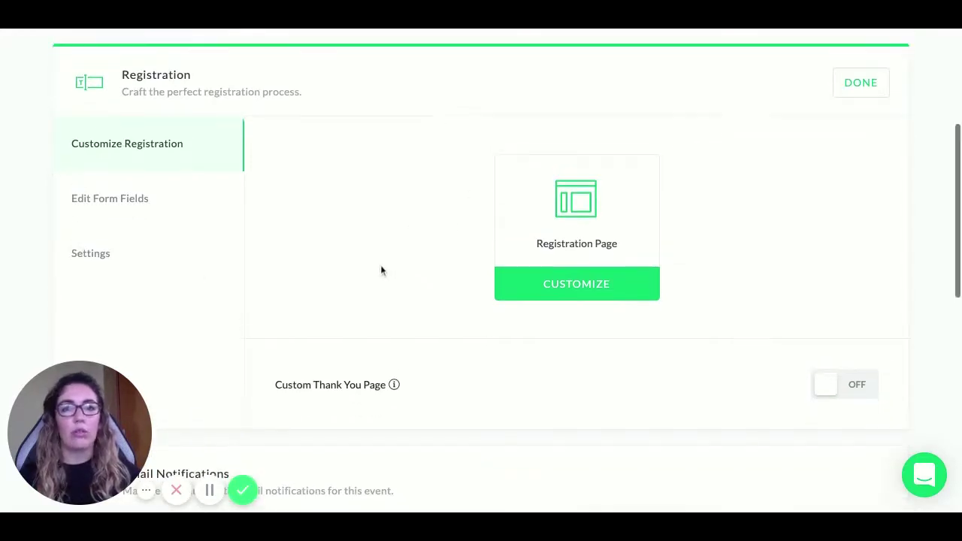
scroll(381, 271, down, 1)
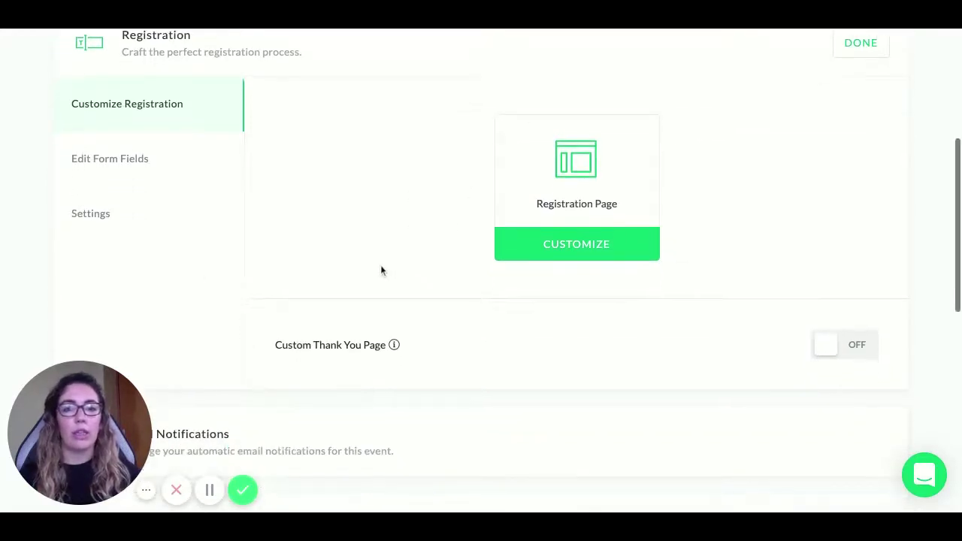
click(832, 351)
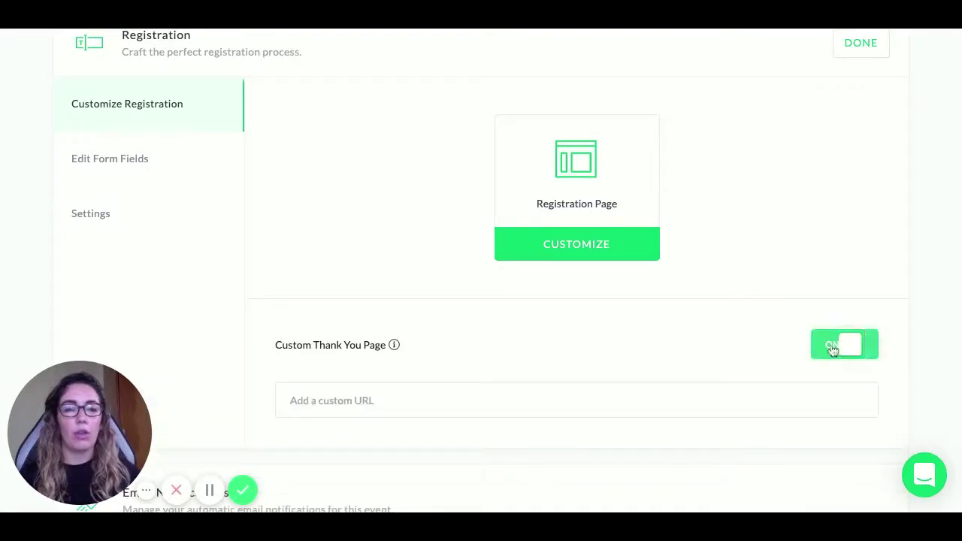
click(352, 399)
text(https)
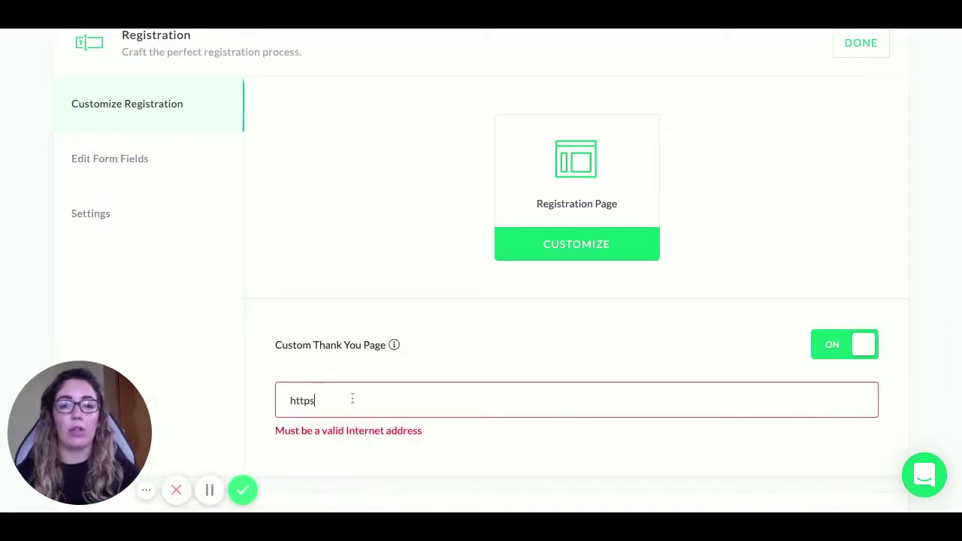
text(://mundofu)
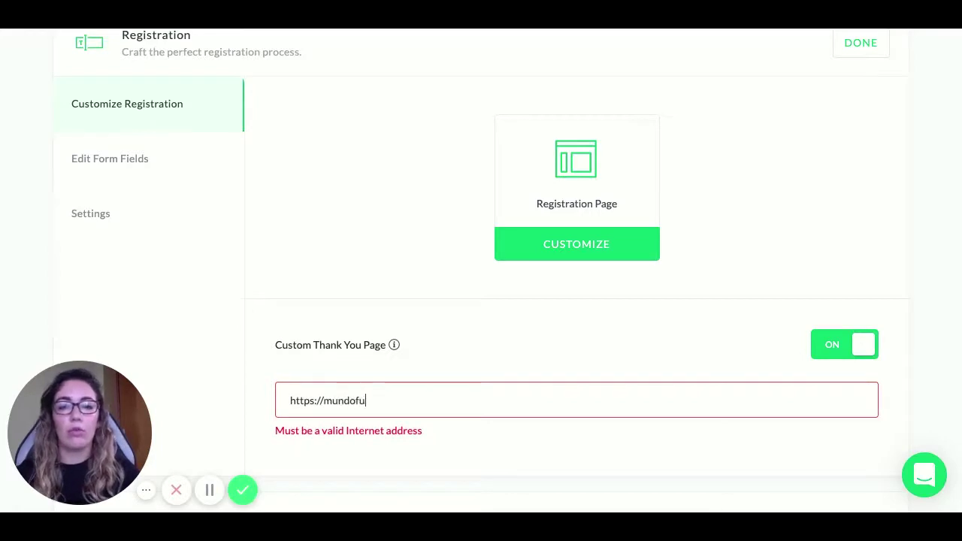
text(nnel.pro/graci)
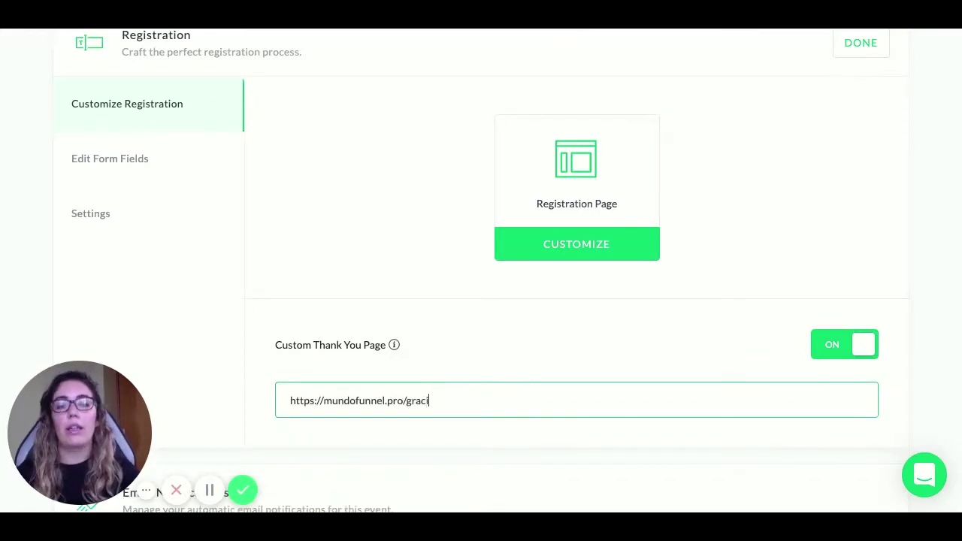
text(as-webinar/)
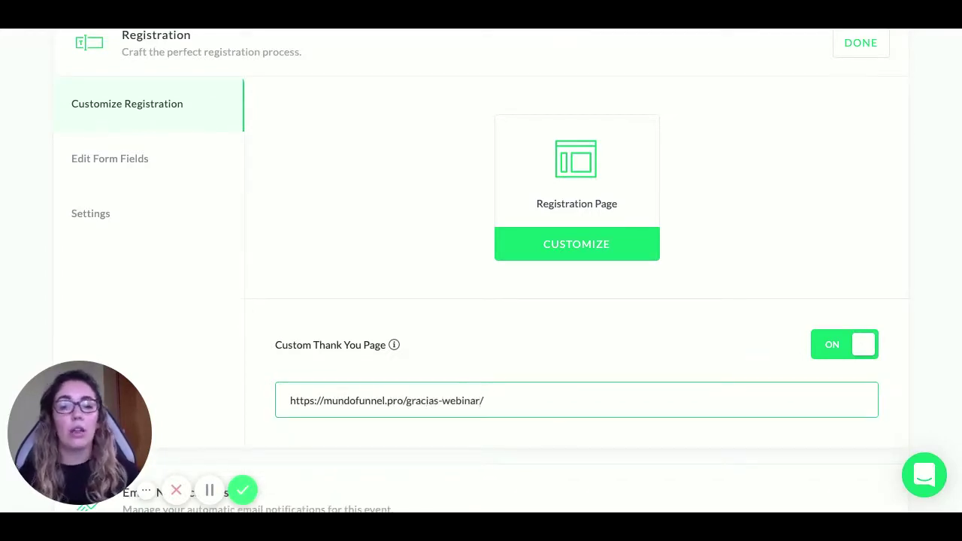
click(466, 378)
click(286, 407)
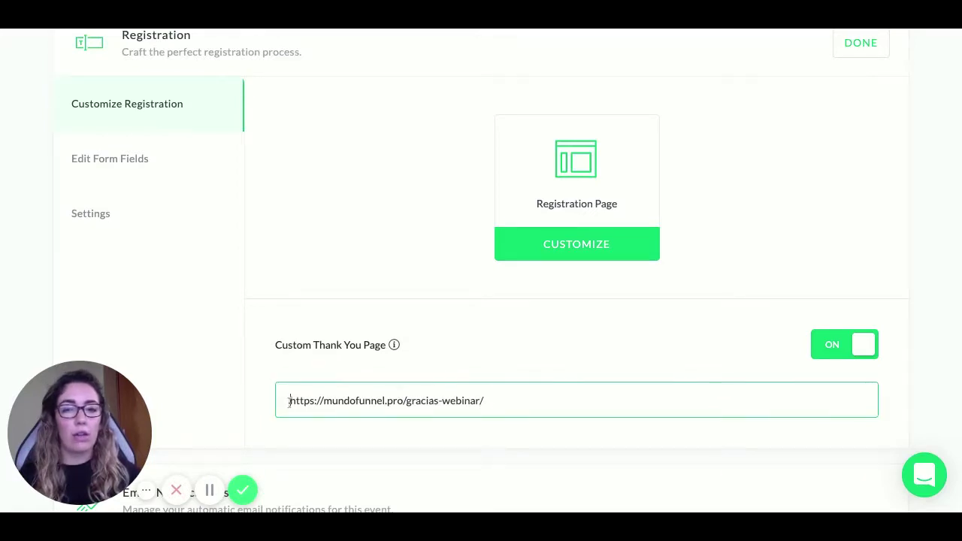
key(ctrl+a)
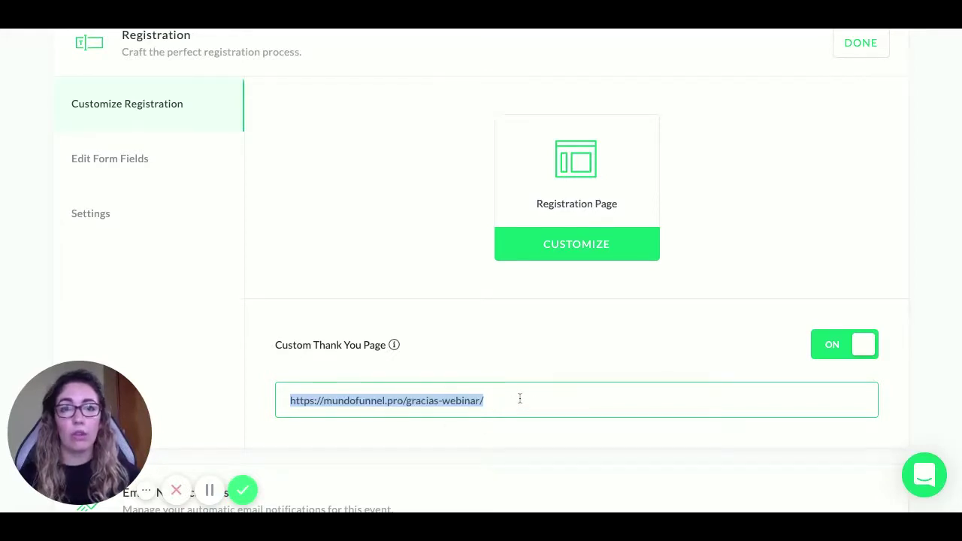
click(516, 402)
mouse_move(292, 402)
mouse_down()
mouse_move(433, 402)
mouse_move(292, 402)
mouse_up()
triple_click(291, 402)
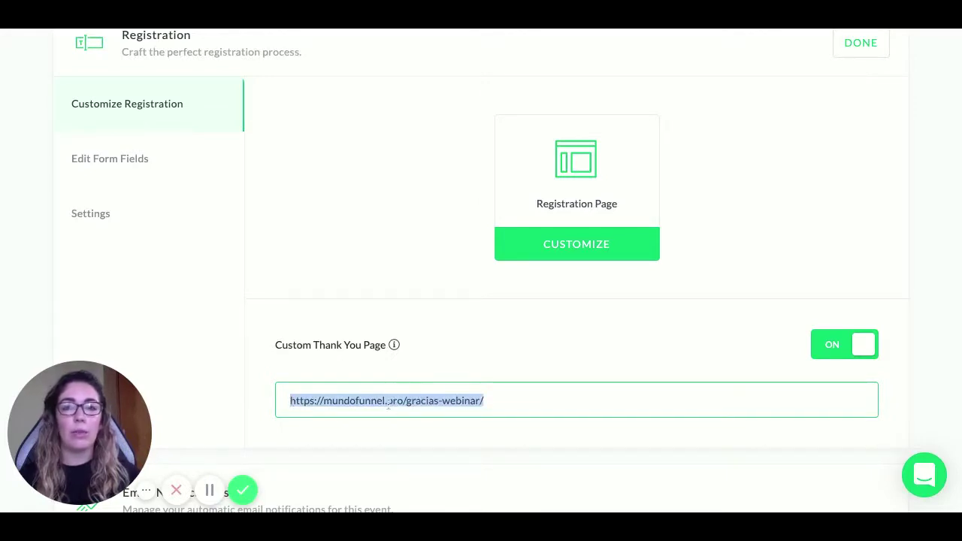
Open the registration form fields and check the GDPR field's text options, leaving them as they are
scroll(389, 394, up, 1)
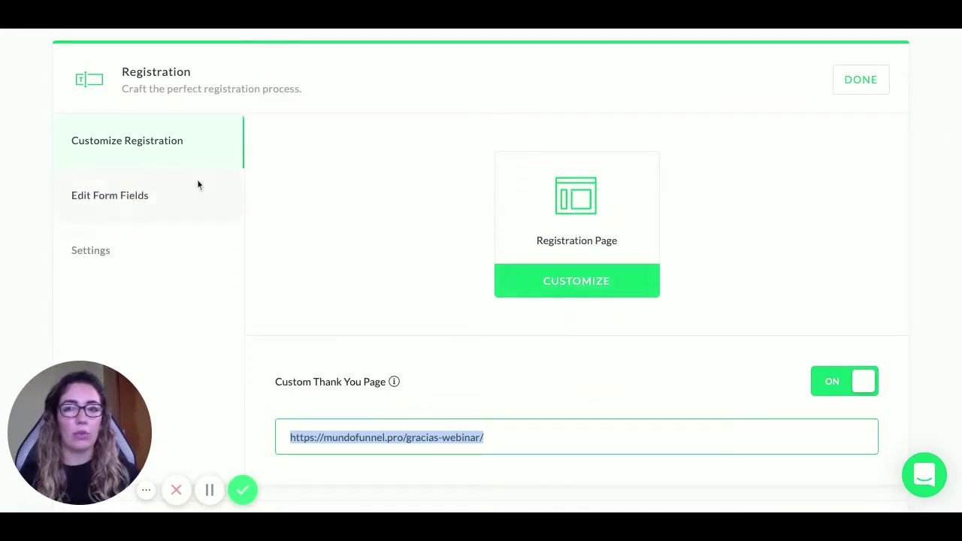
click(96, 205)
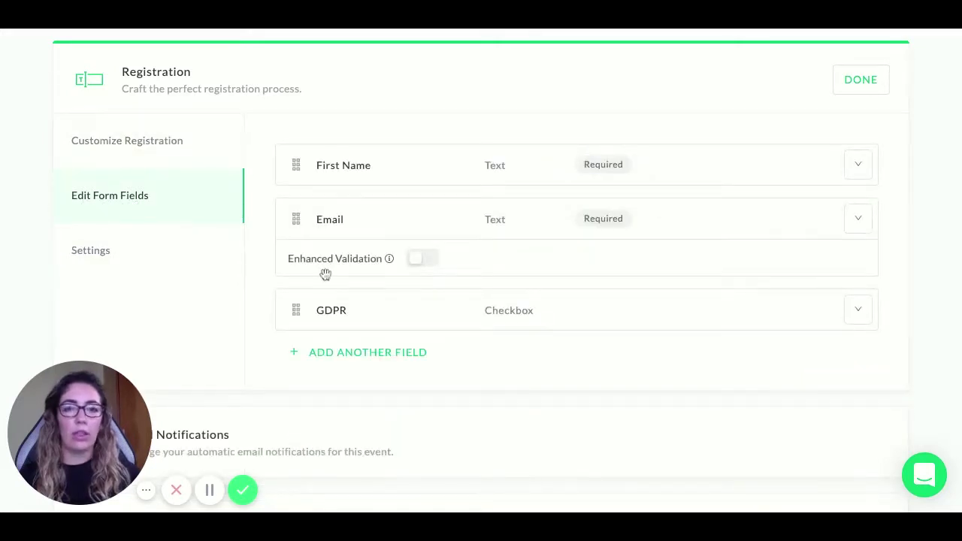
scroll(326, 275, down, 1)
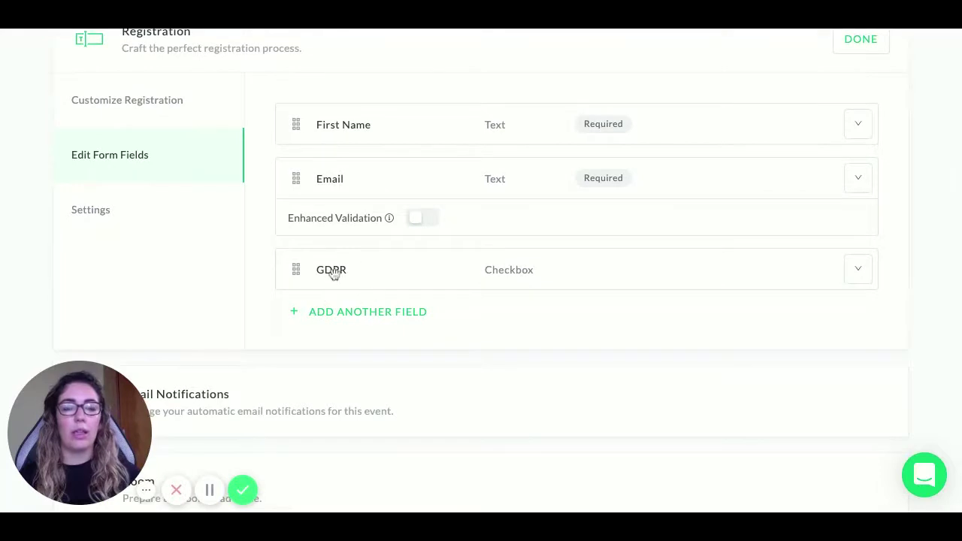
click(855, 275)
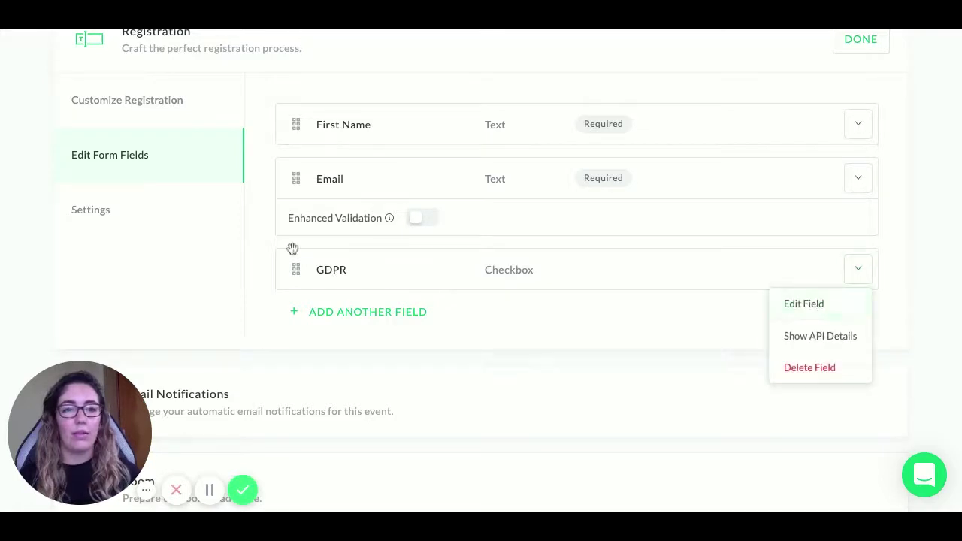
click(576, 260)
click(861, 272)
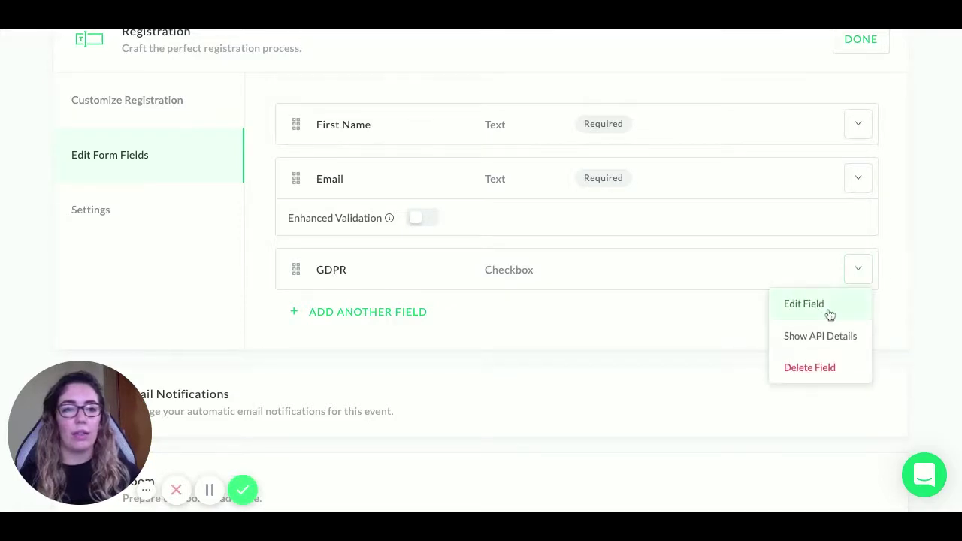
click(829, 314)
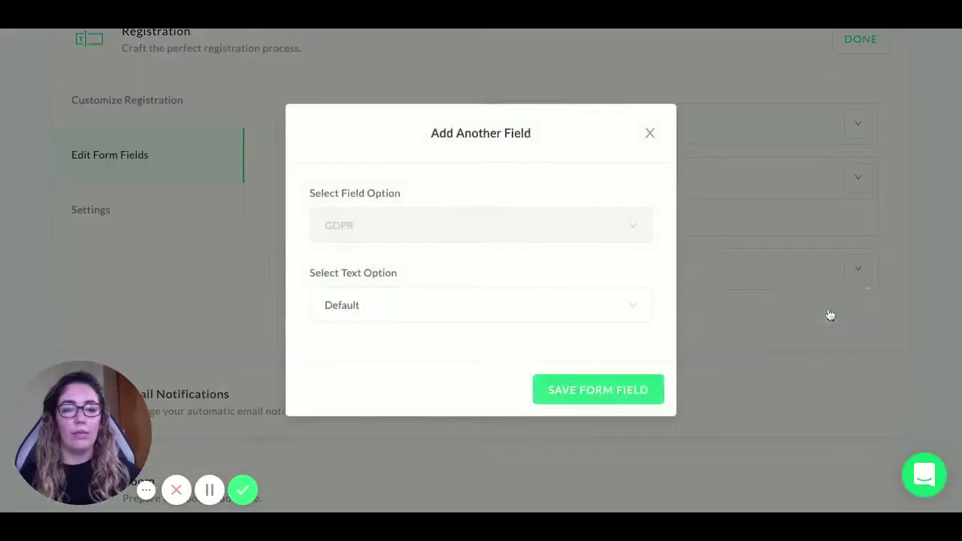
click(363, 308)
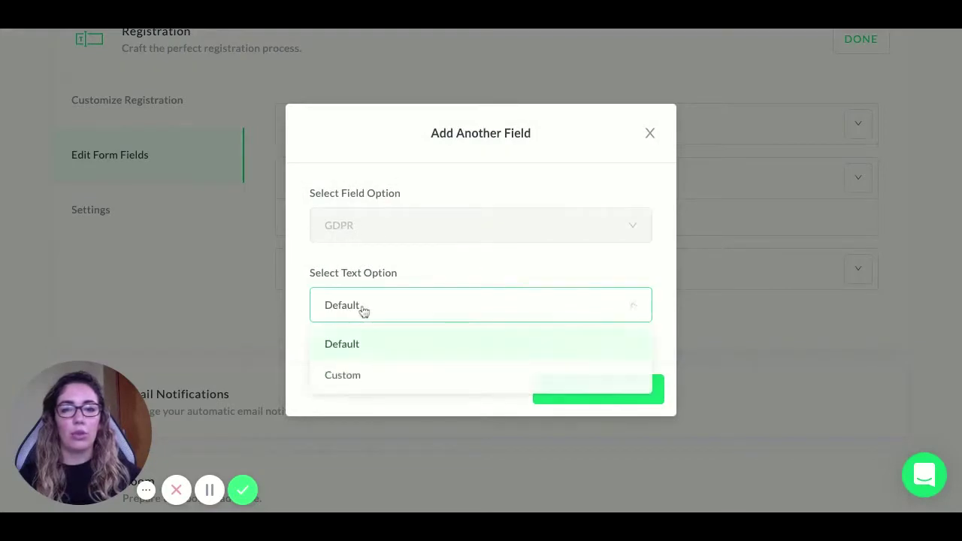
click(326, 307)
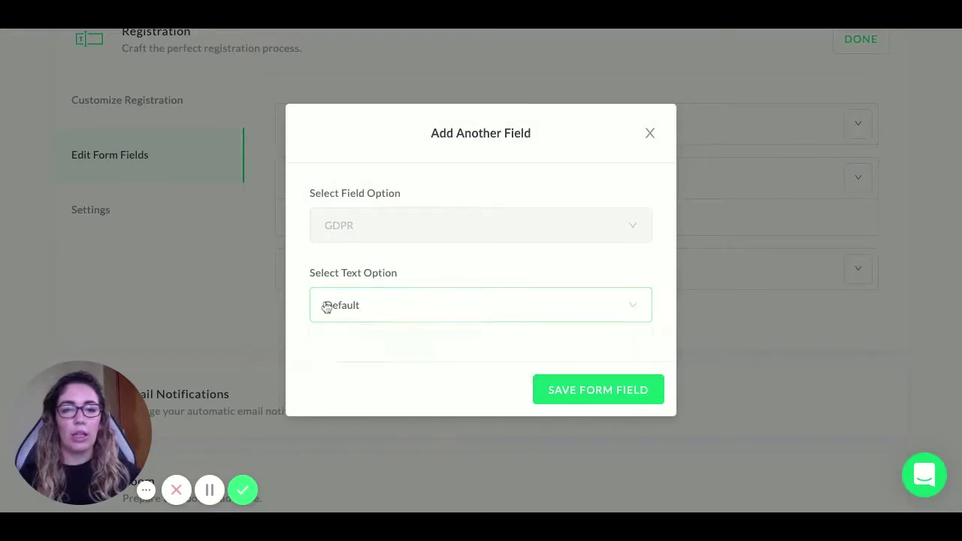
click(651, 135)
Start another registration form field as a custom field of type Text
scroll(479, 324, up, 1)
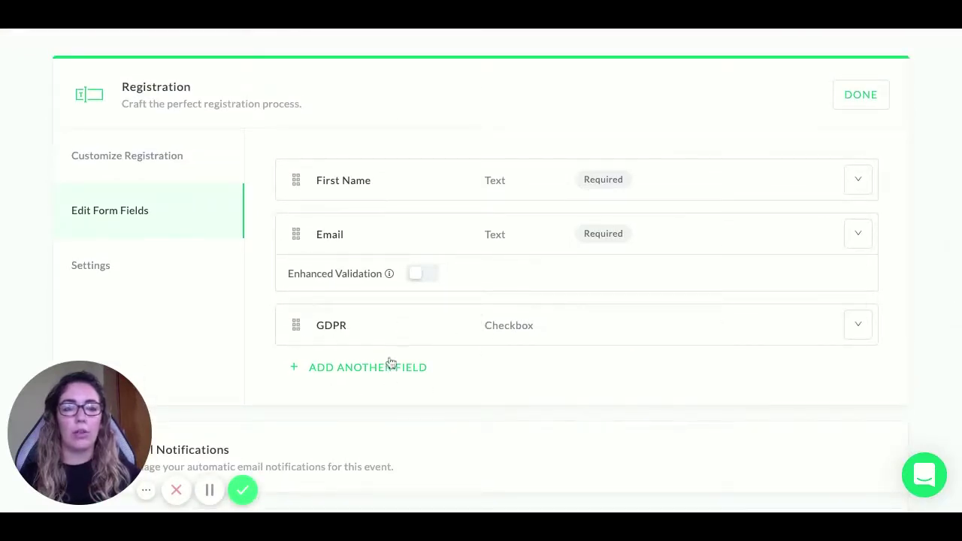
scroll(525, 327, down, 1)
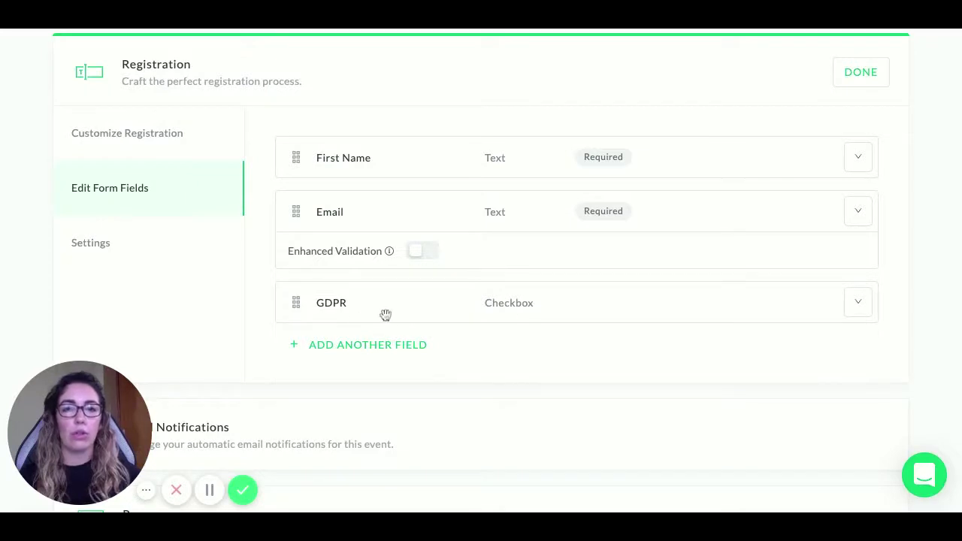
scroll(412, 314, down, 2)
scroll(414, 316, up, 2)
scroll(322, 369, down, 1)
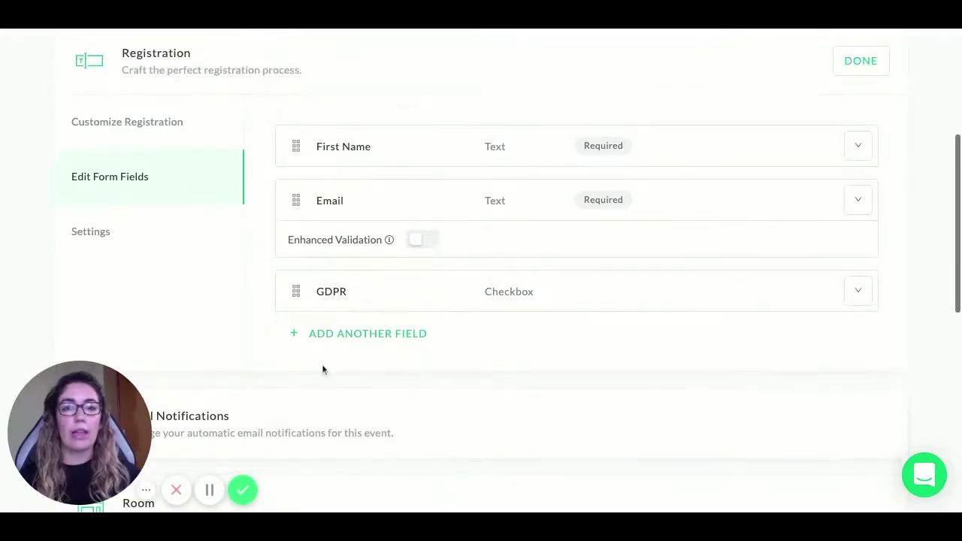
click(328, 336)
click(389, 227)
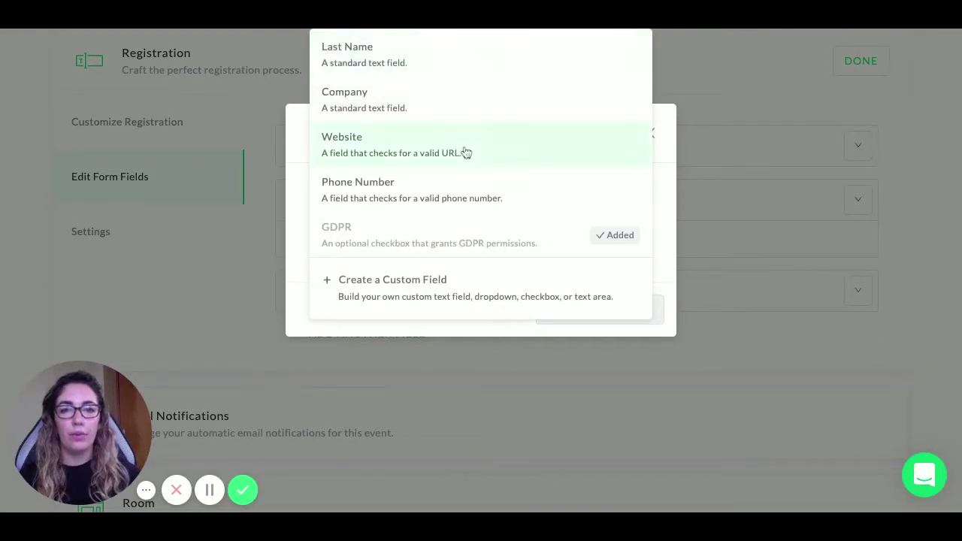
click(393, 288)
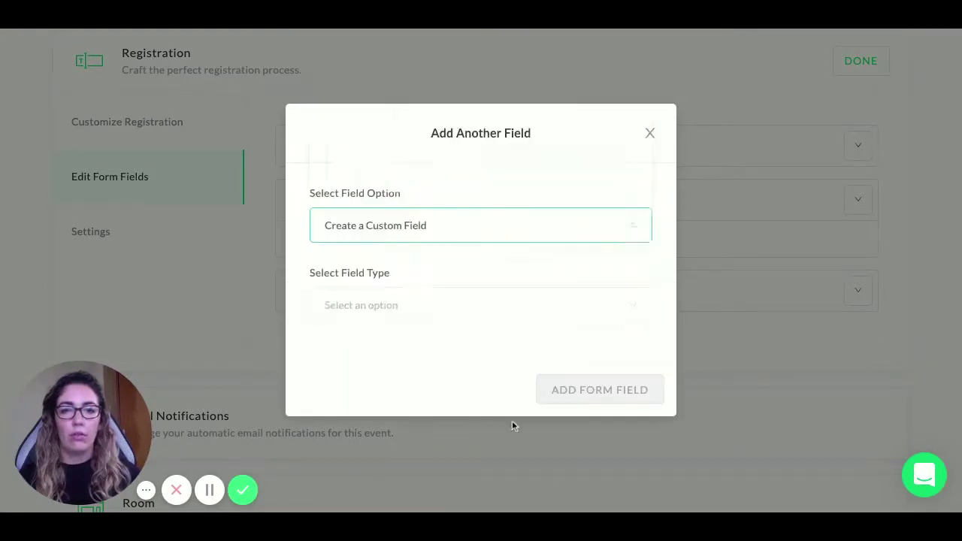
click(401, 315)
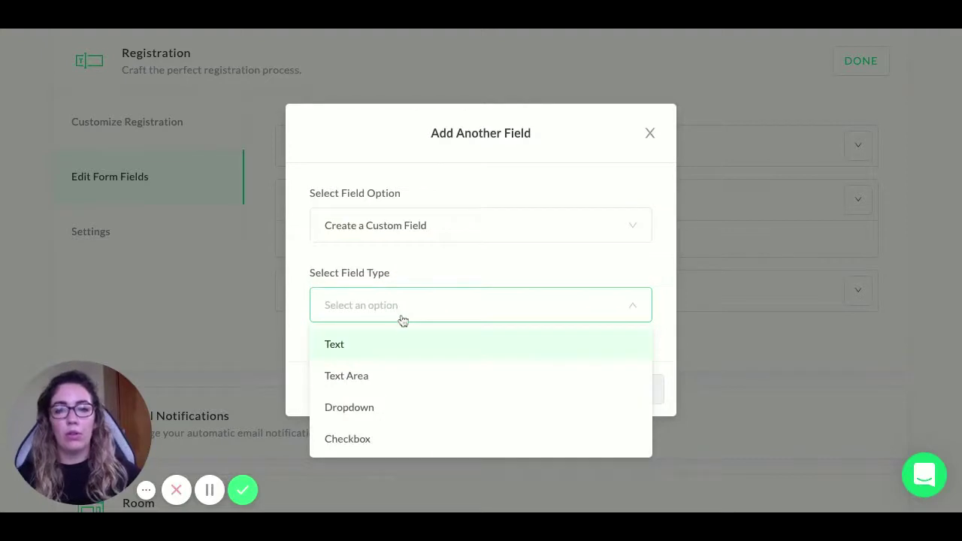
click(346, 351)
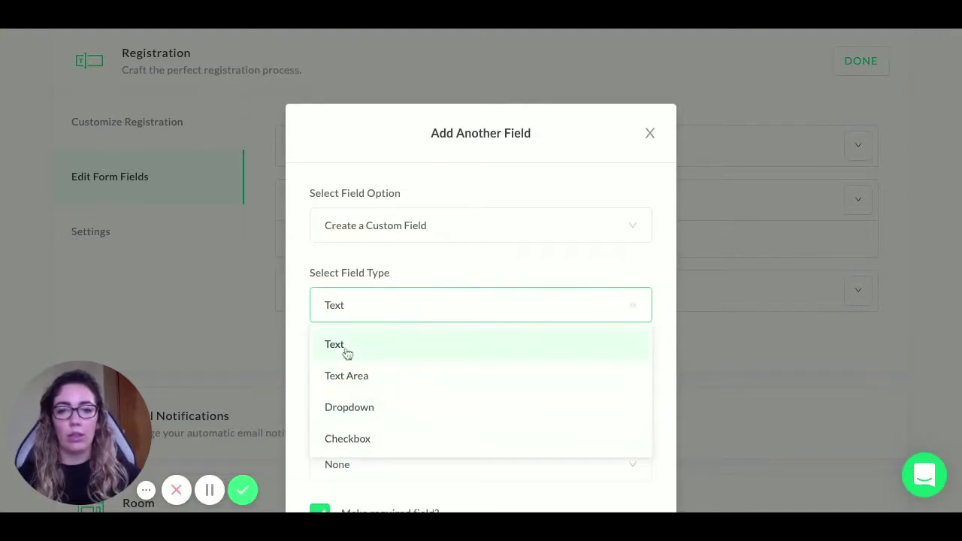
Label the custom text field "Demio", make it optional and add it to the registration form
scroll(451, 362, down, 2)
click(393, 282)
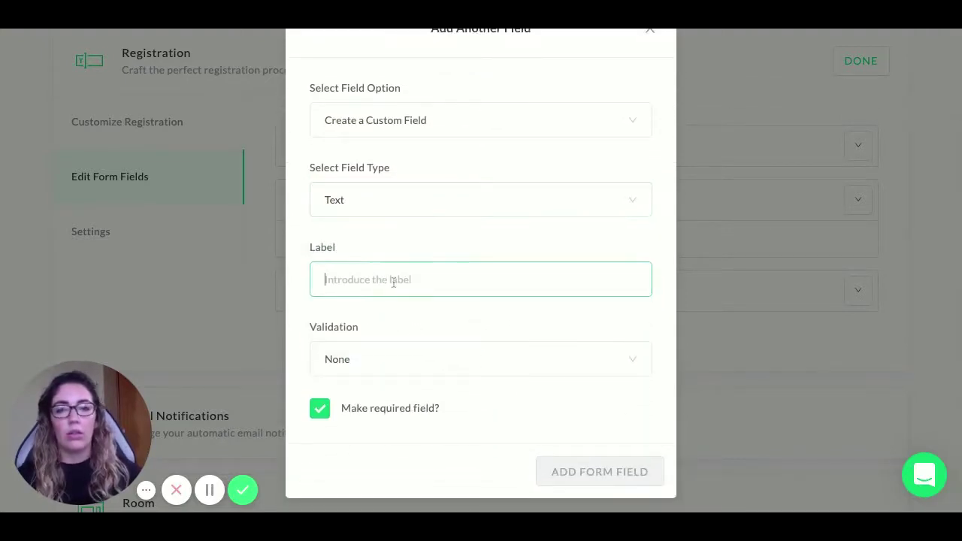
text(Demio)
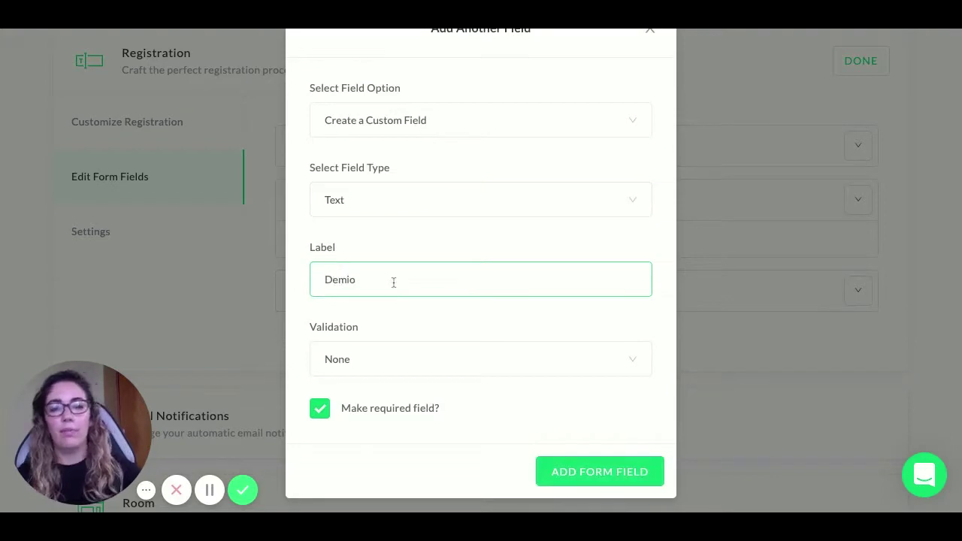
click(320, 408)
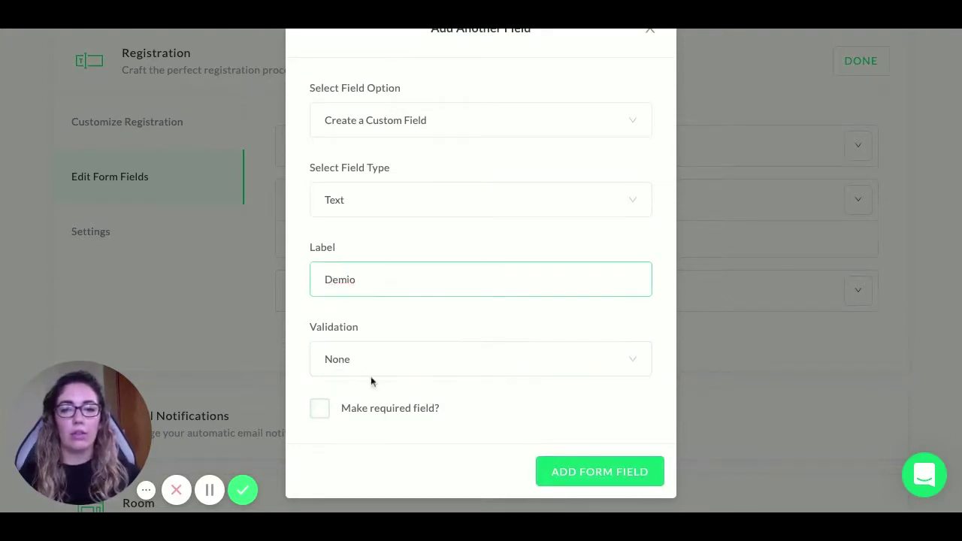
click(601, 475)
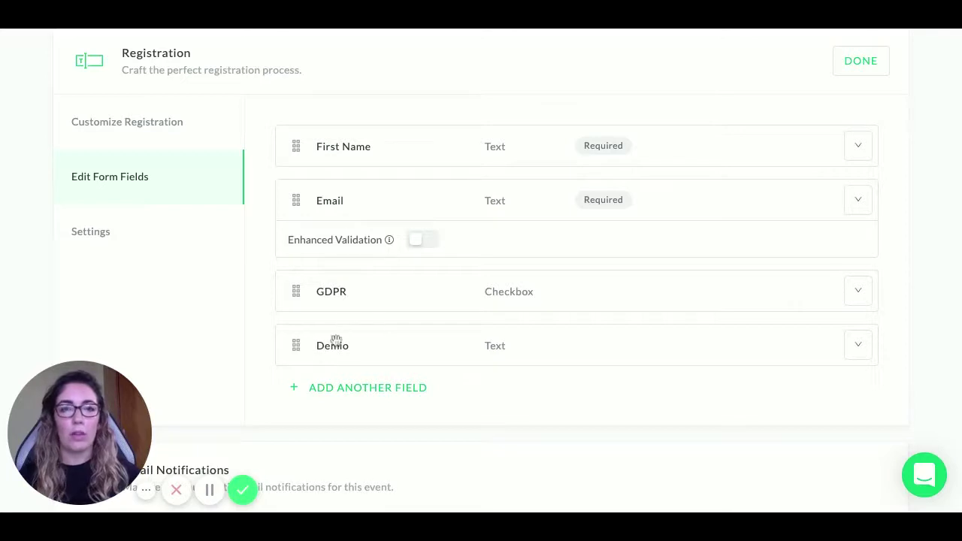
Open the registration process's Settings section and examine the visible upcoming sessions and session registration limit options
scroll(531, 358, down, 1)
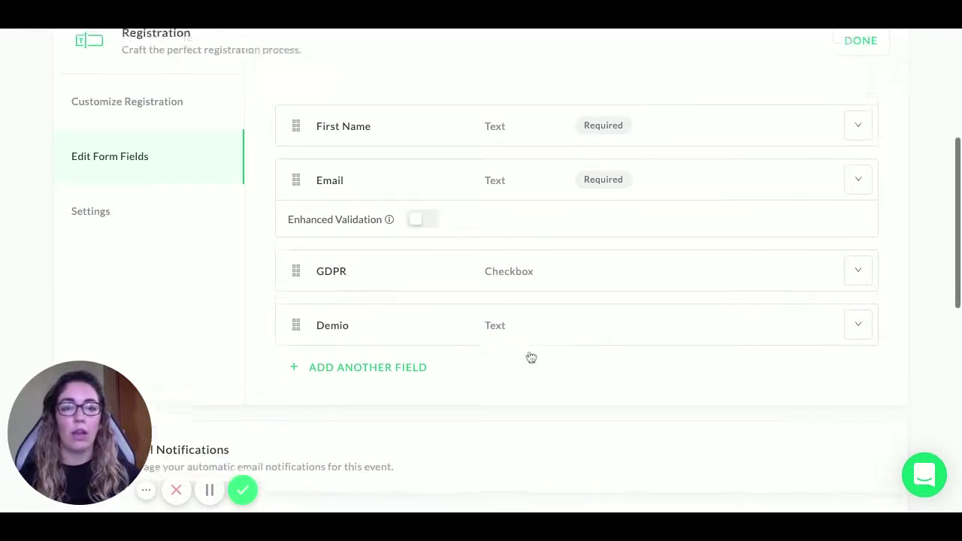
scroll(528, 353, up, 1)
scroll(529, 350, down, 1)
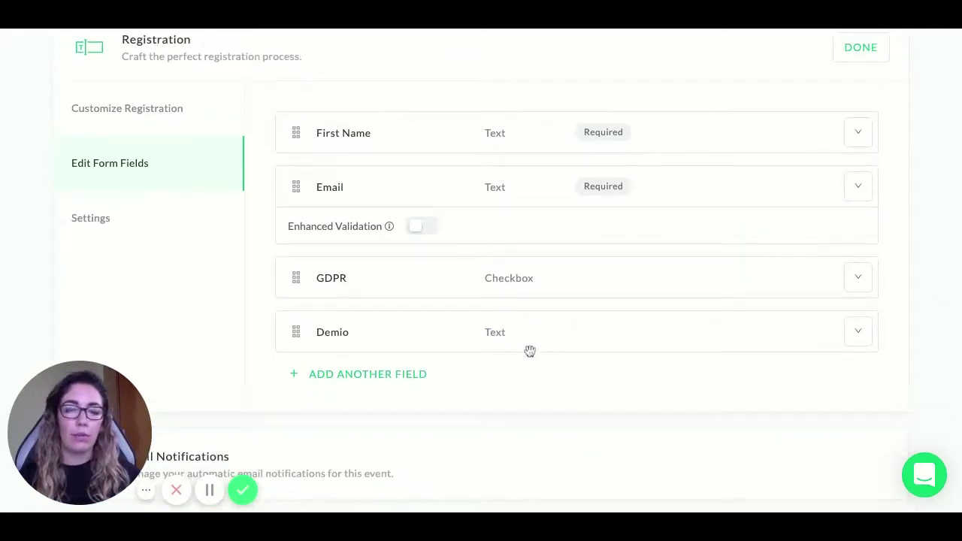
scroll(536, 358, up, 1)
click(104, 243)
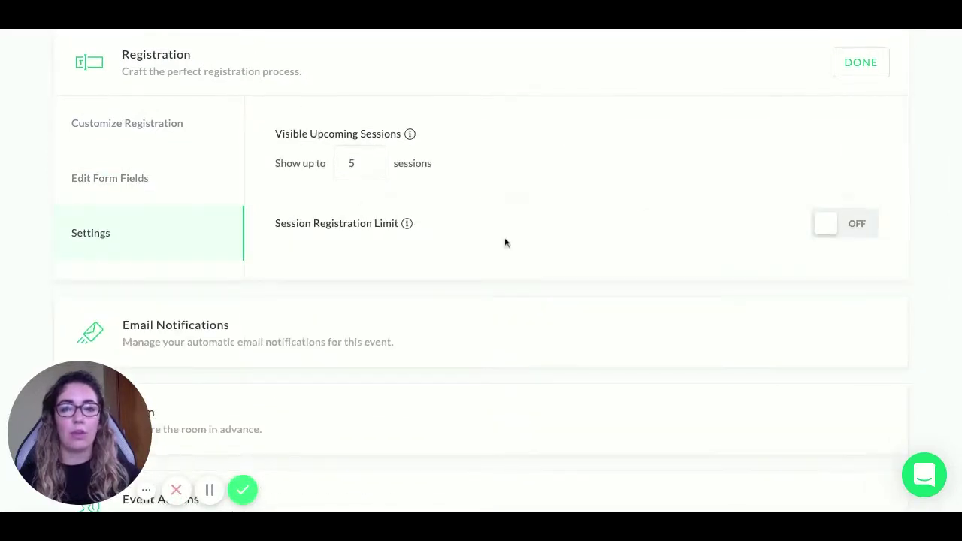
scroll(504, 243, up, 2)
mouse_move(410, 256)
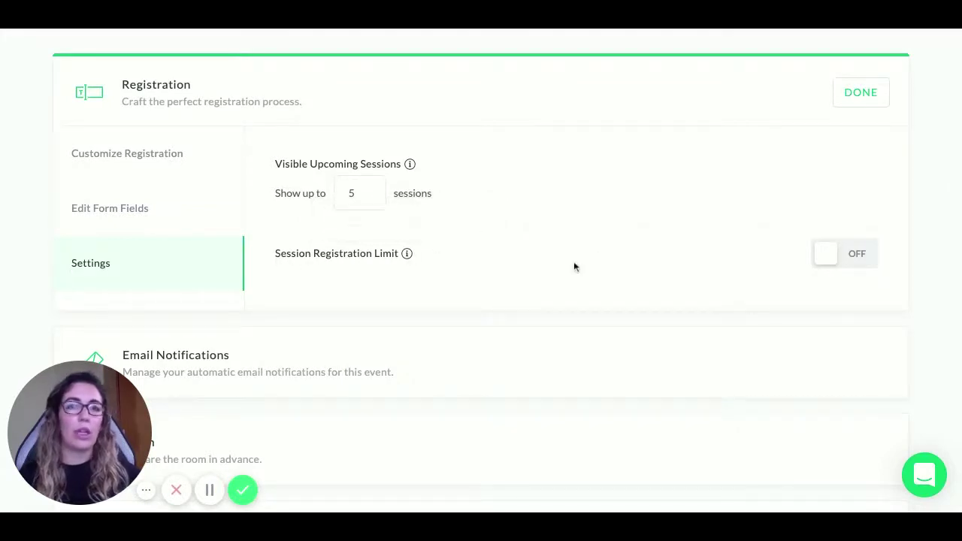
scroll(639, 275, up, 1)
scroll(548, 282, down, 3)
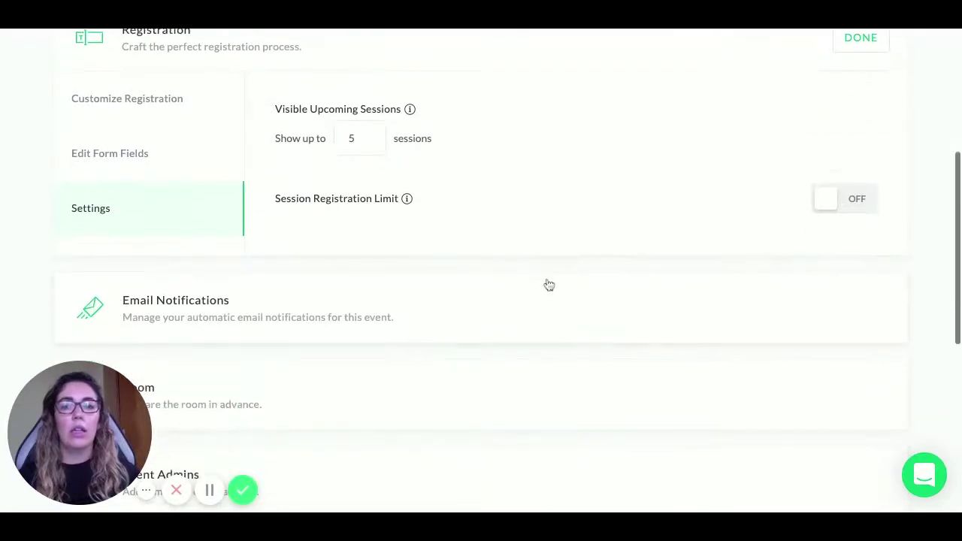
scroll(547, 283, up, 3)
Set the number of visible upcoming sessions to 3 and finish editing the registration settings
click(353, 227)
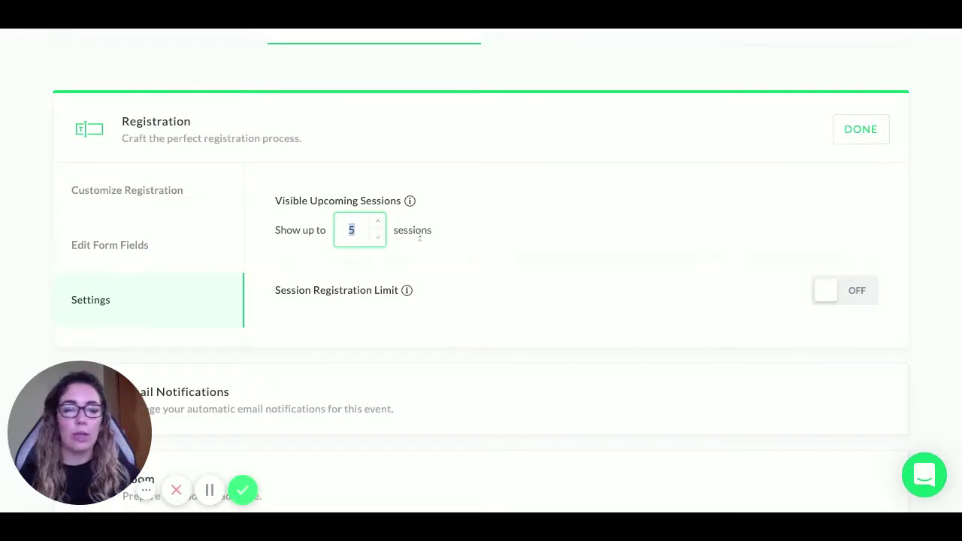
click(363, 231)
scroll(451, 249, up, 1)
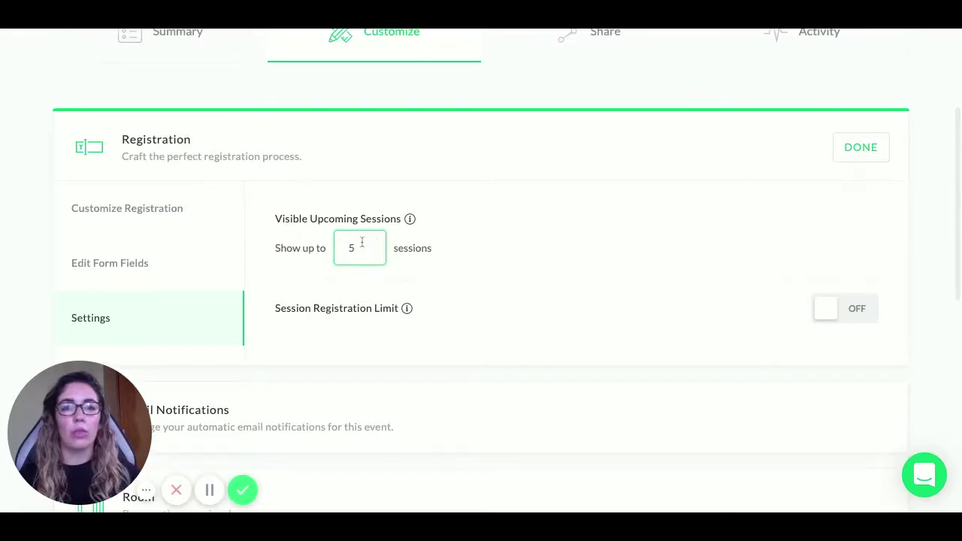
scroll(358, 246, up, 1)
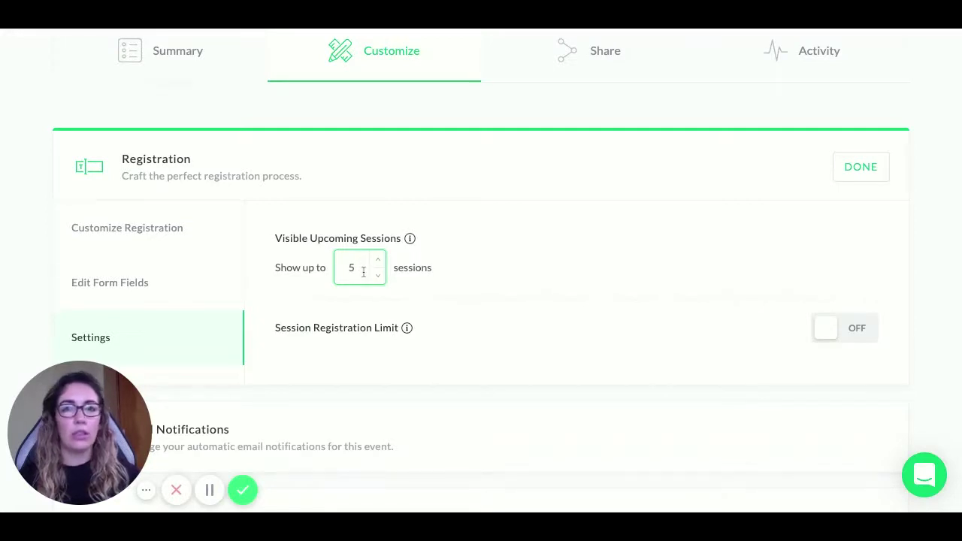
double_click(344, 265)
text(3)
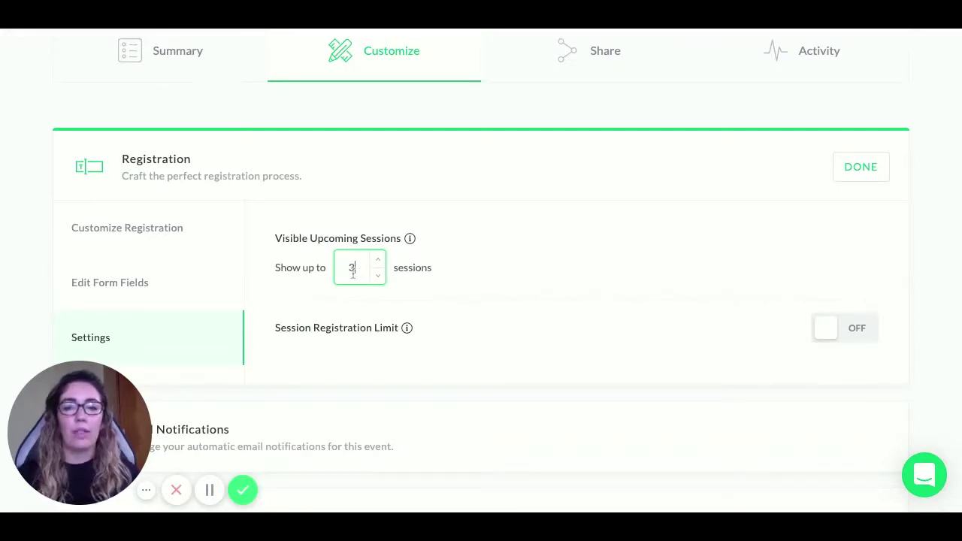
click(504, 292)
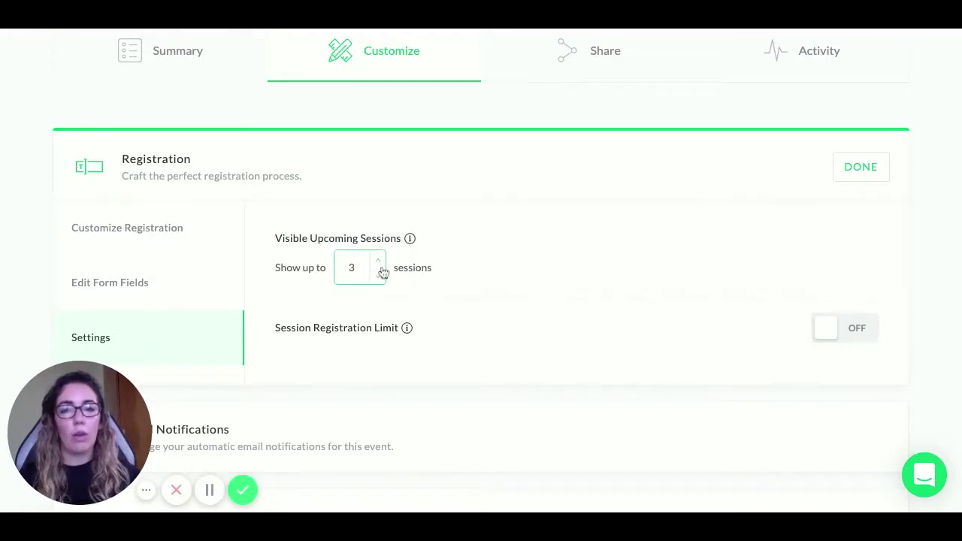
scroll(537, 255, down, 1)
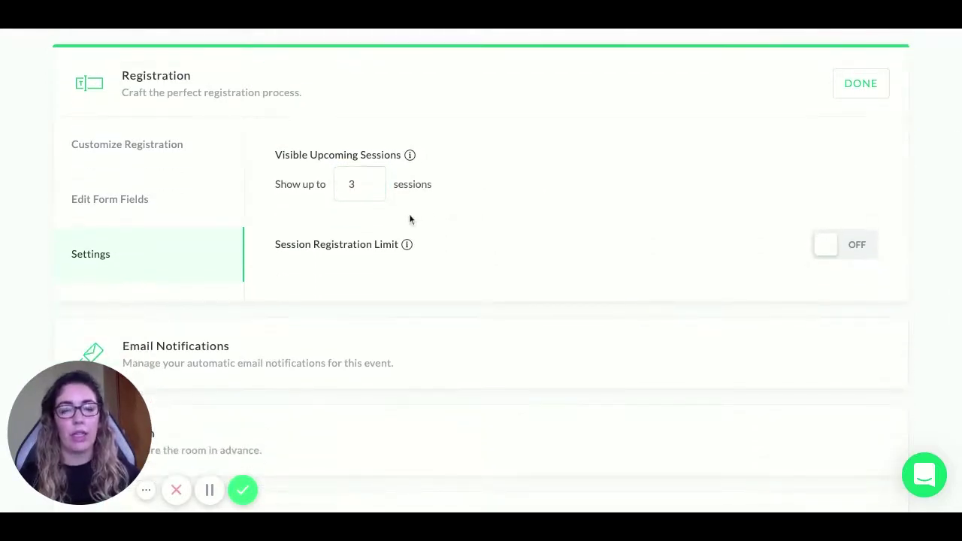
scroll(502, 218, up, 1)
scroll(510, 223, up, 1)
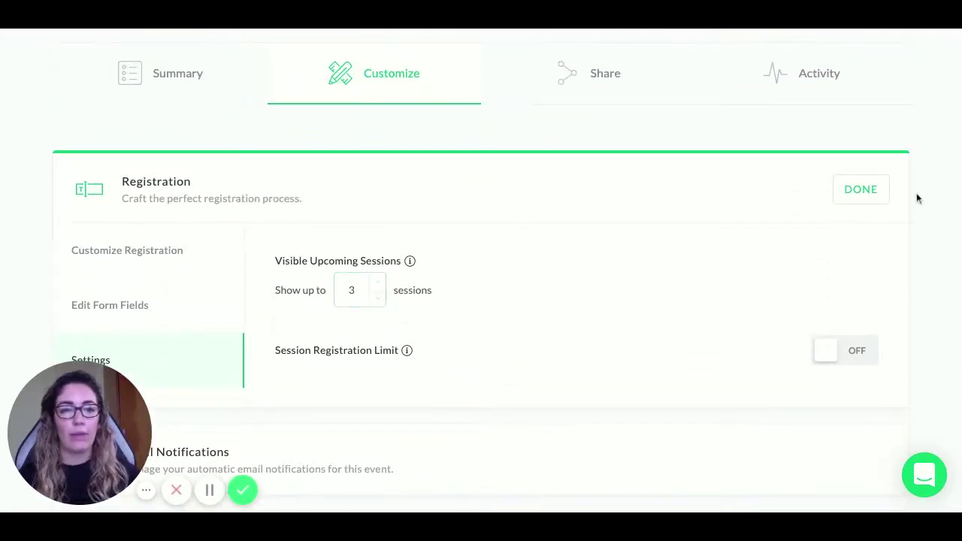
click(860, 192)
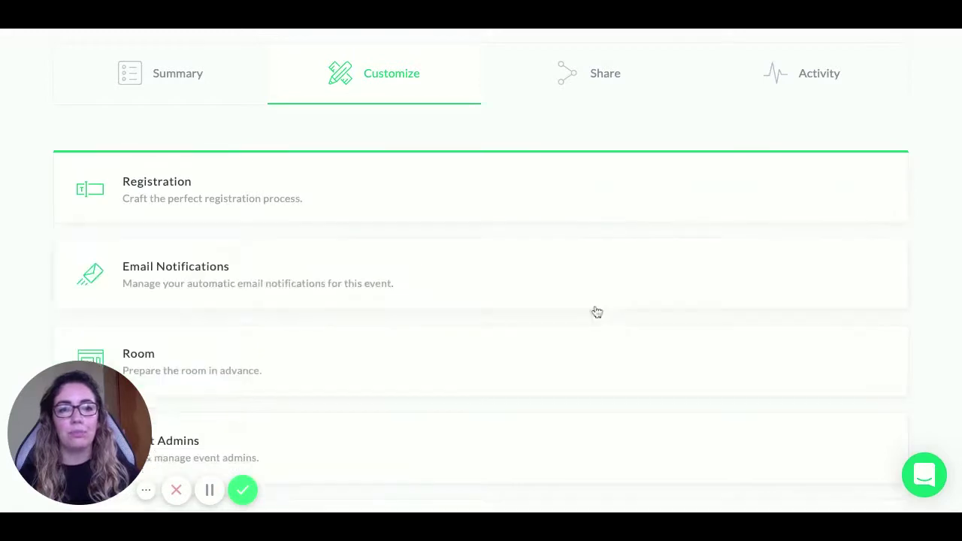
In the event's email notifications, turn off the Instant Confirmation, 24 Hours Before, 1 Hour Before and 15 Minutes Before emails
scroll(265, 155, down, 1)
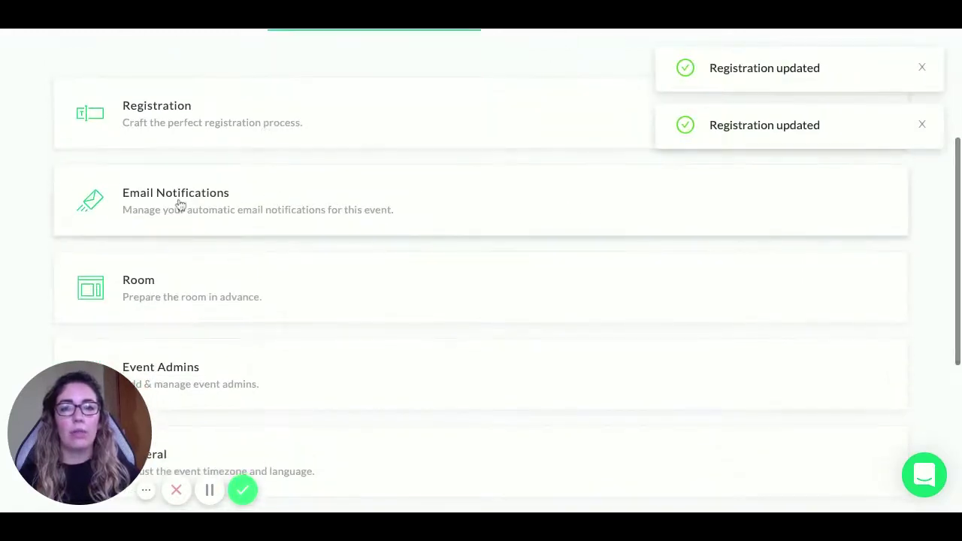
click(251, 208)
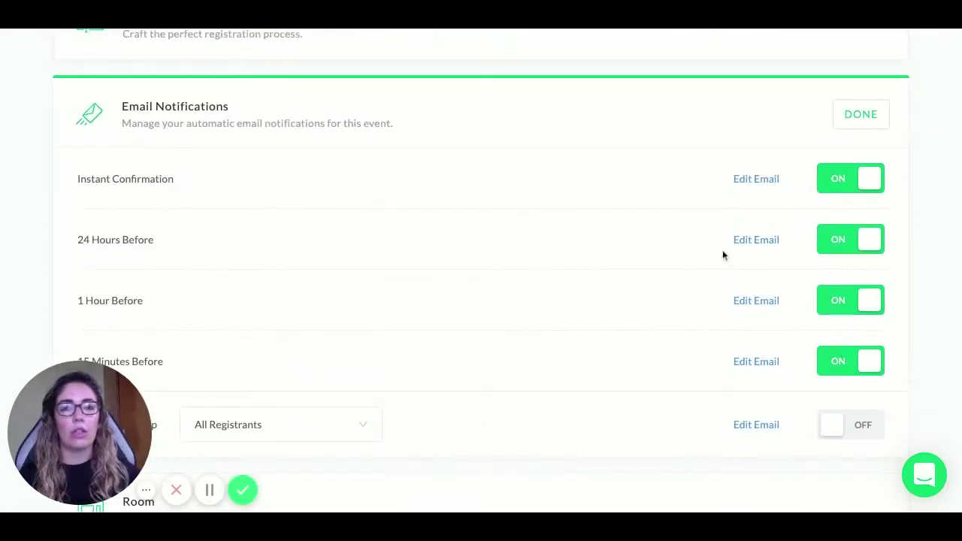
scroll(632, 212, down, 1)
click(866, 171)
click(865, 231)
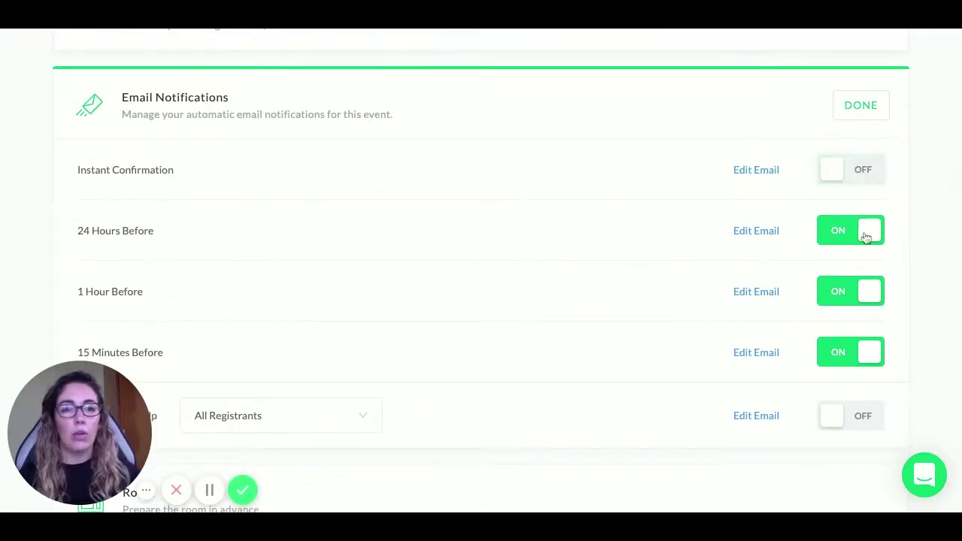
click(851, 299)
click(855, 351)
scroll(659, 192, down, 2)
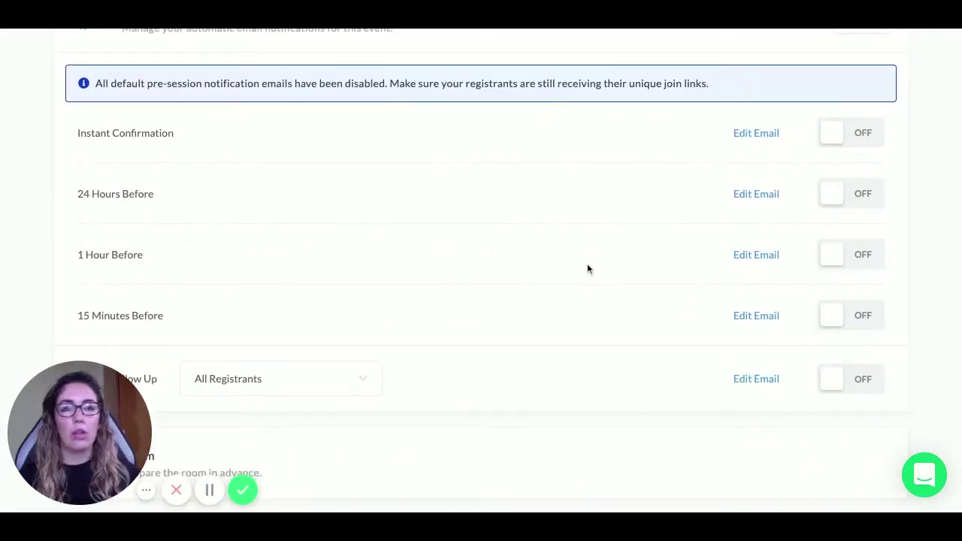
Review the list of email notifications, from Instant Confirmation to the Replay Follow Up option
scroll(538, 249, down, 1)
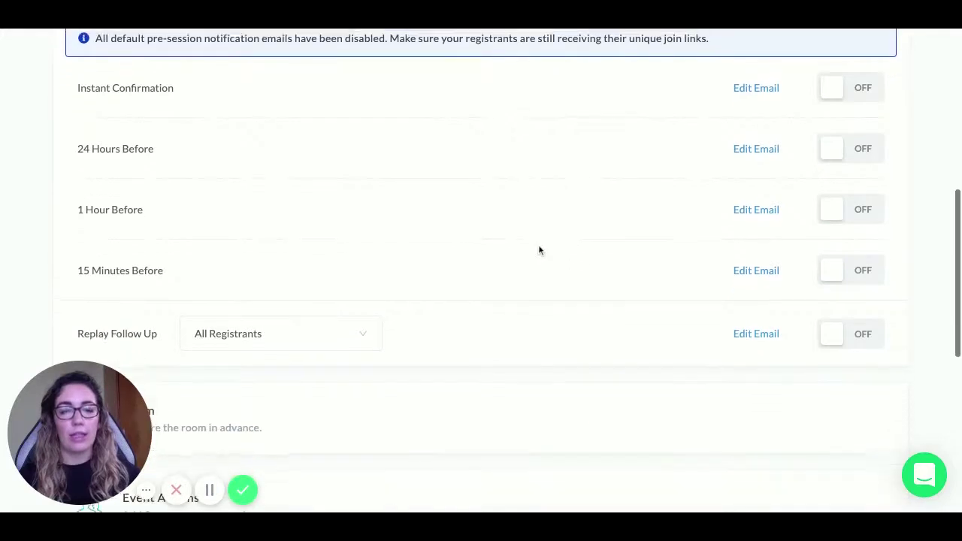
scroll(556, 253, up, 1)
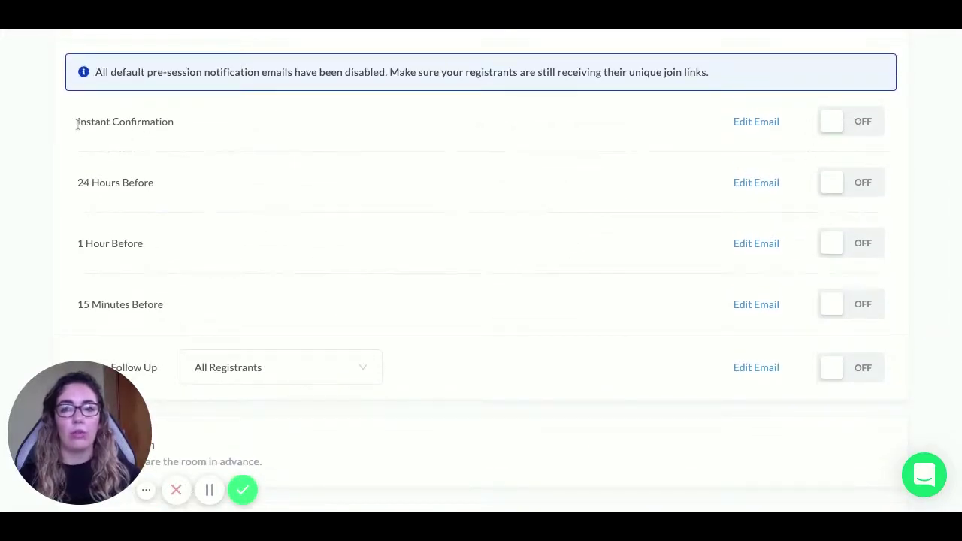
drag(78, 124, 175, 125)
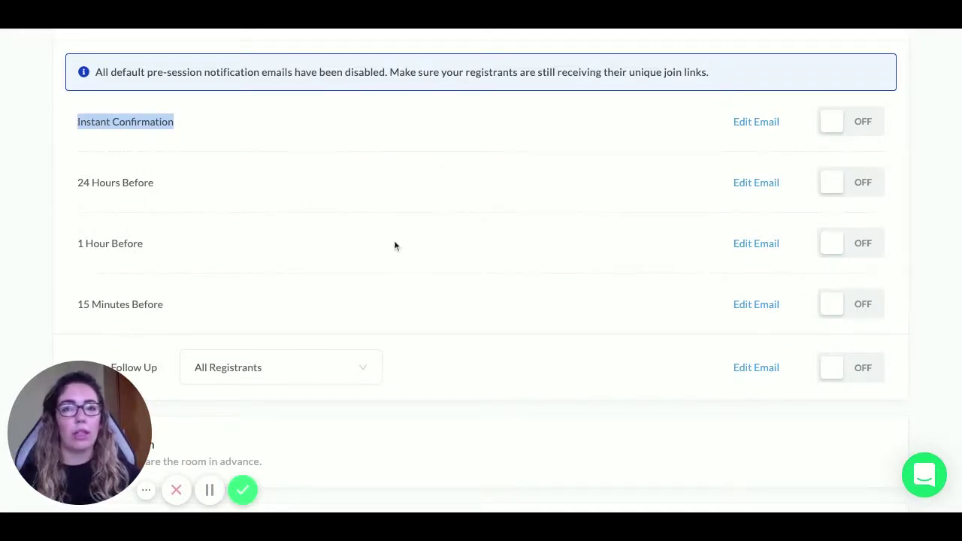
scroll(395, 246, down, 3)
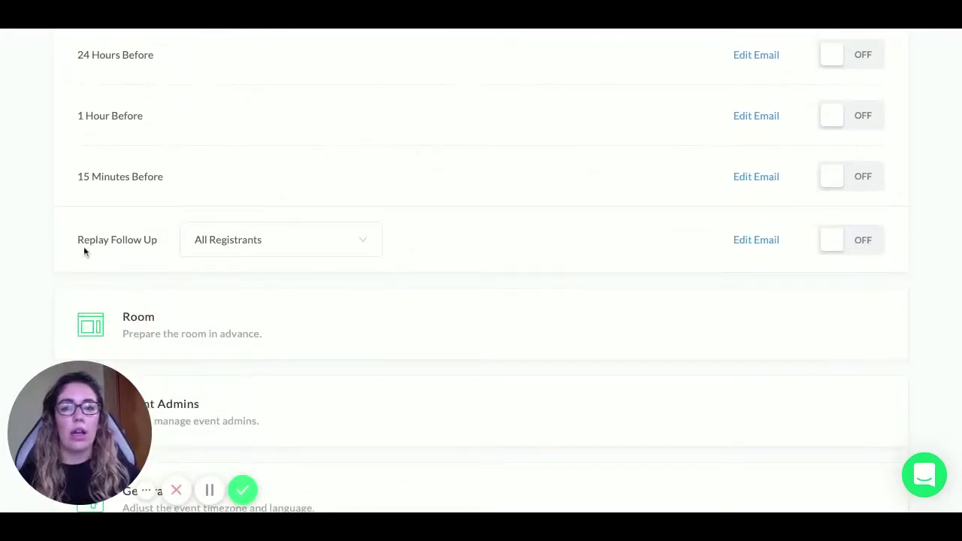
scroll(503, 240, up, 3)
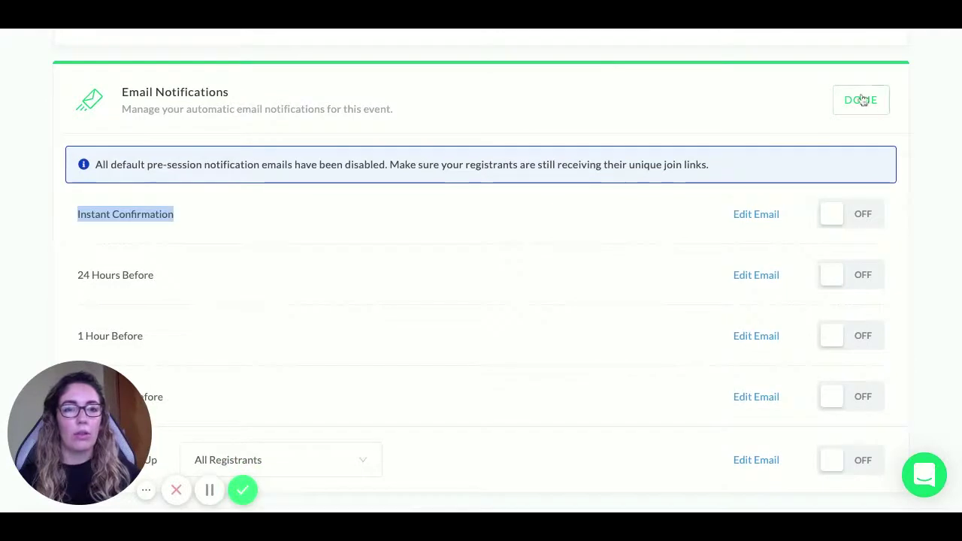
scroll(631, 256, down, 2)
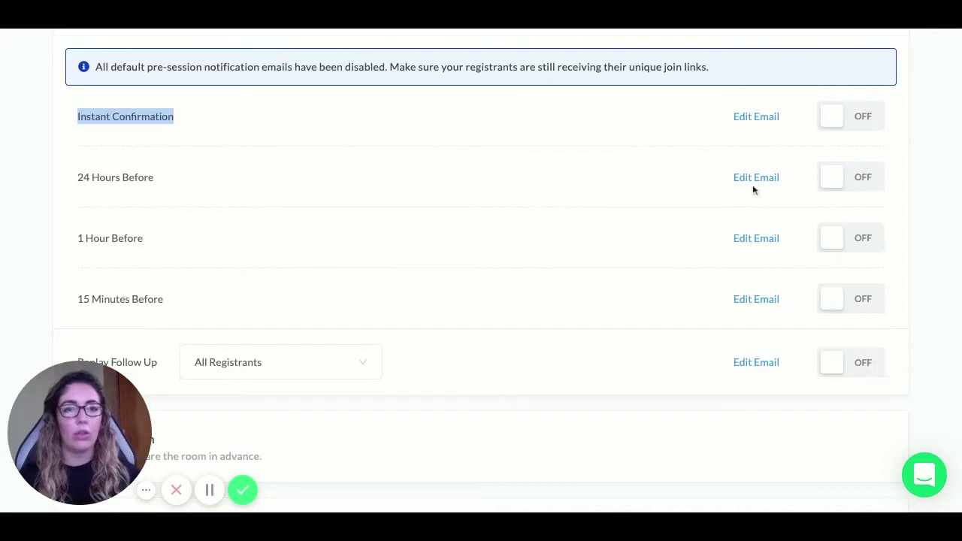
scroll(562, 206, up, 1)
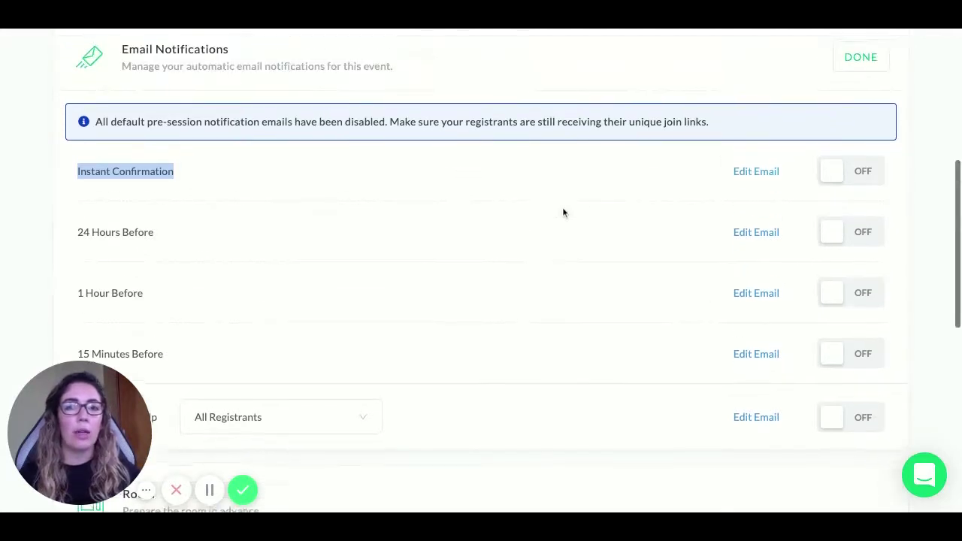
Finish editing the email notifications and open the event's Room section
scroll(562, 213, up, 1)
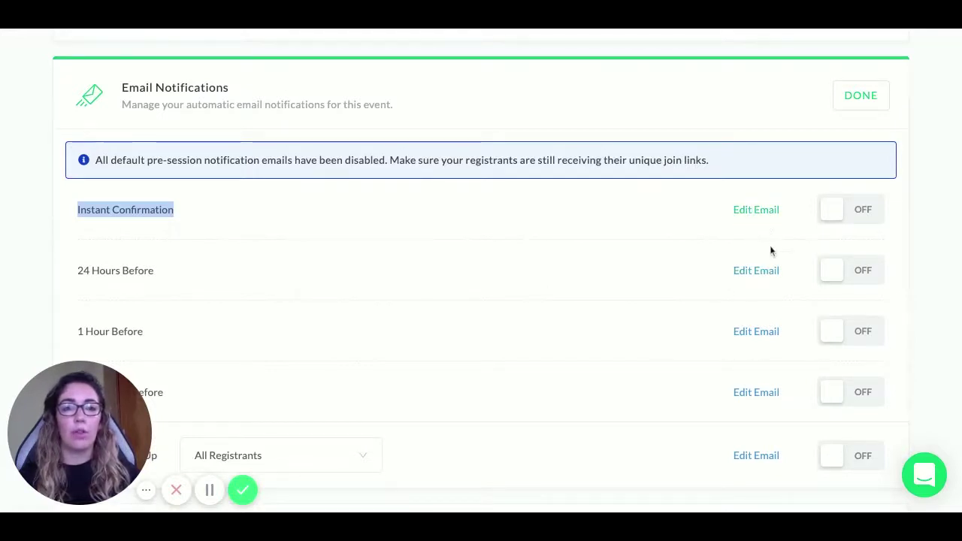
click(857, 105)
scroll(418, 131, down, 1)
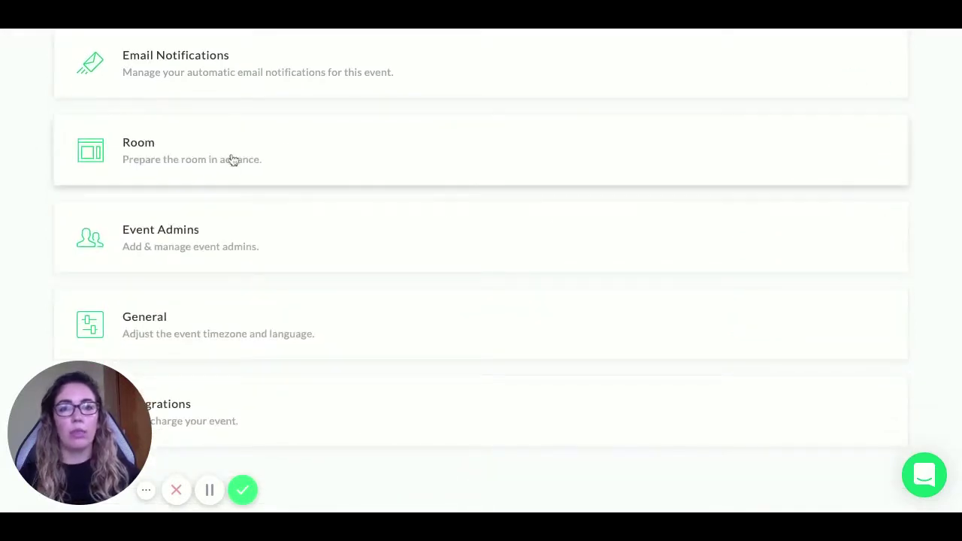
click(272, 160)
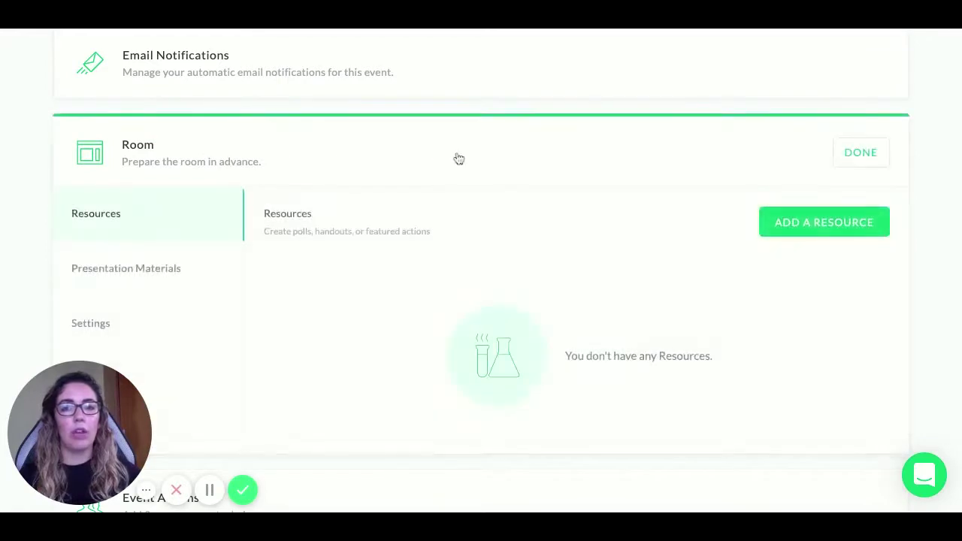
scroll(453, 165, down, 2)
scroll(454, 166, up, 1)
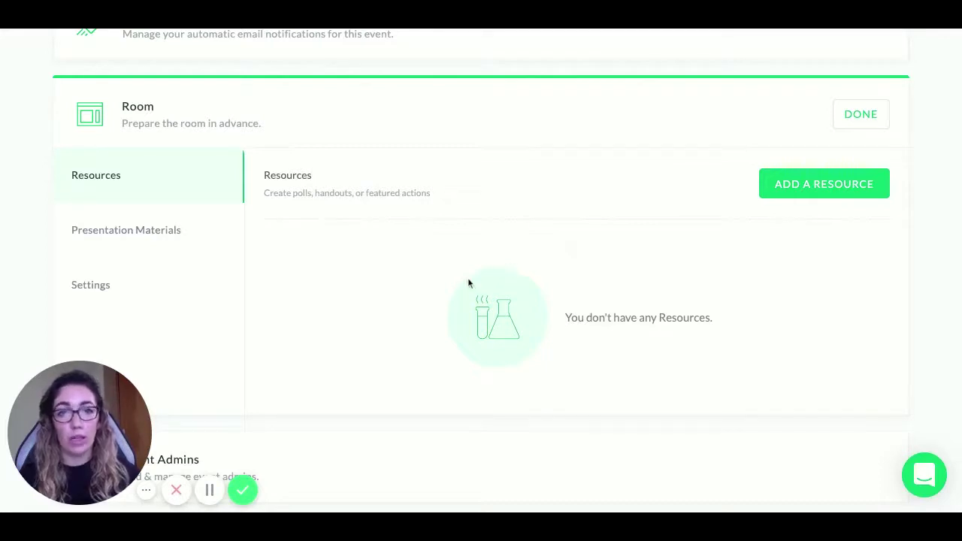
Start adding a room resource and examine the Poll and Handout forms
click(824, 188)
scroll(316, 247, down, 2)
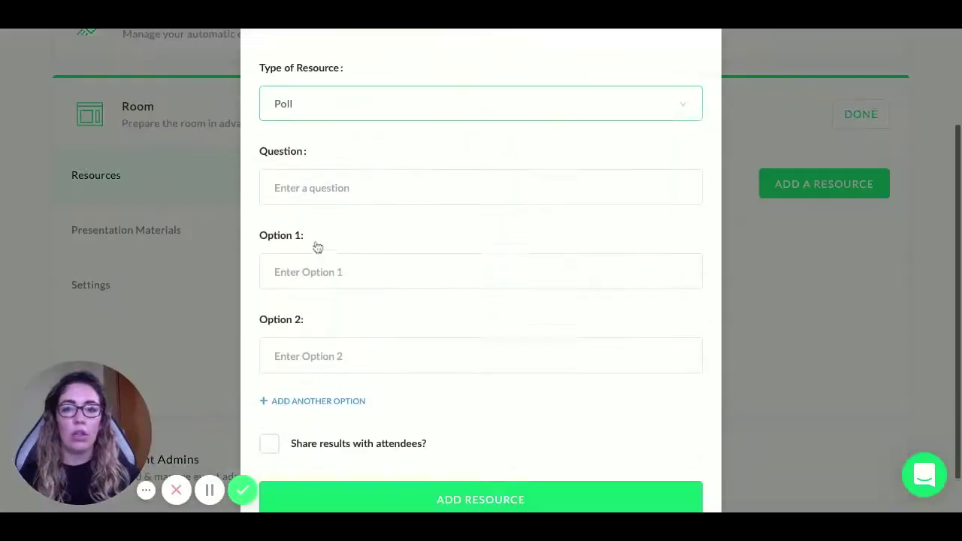
scroll(311, 151, up, 1)
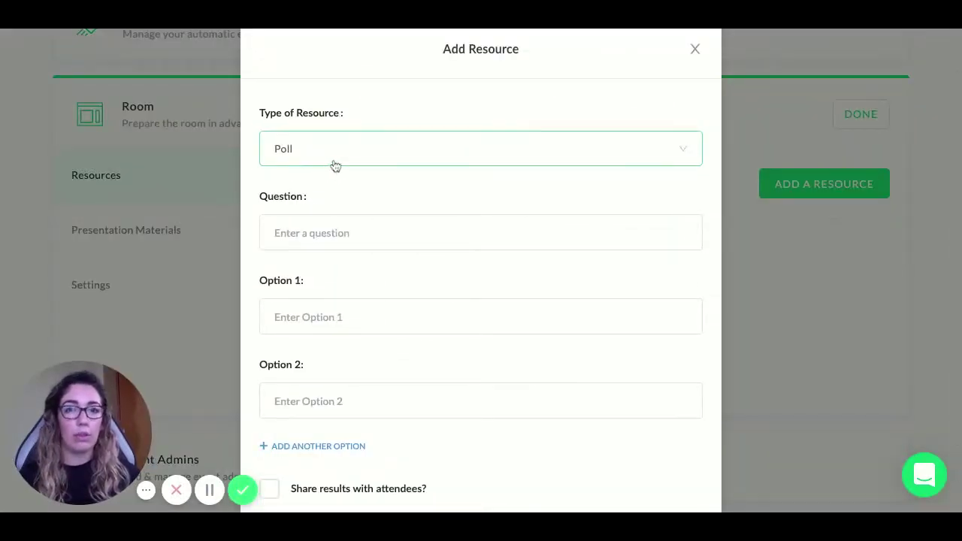
scroll(338, 165, down, 1)
scroll(342, 167, up, 2)
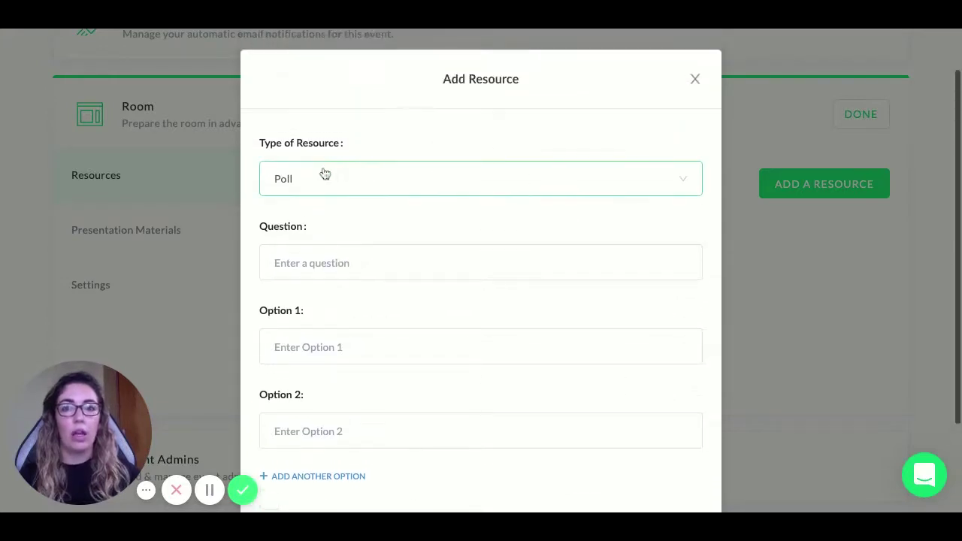
click(335, 178)
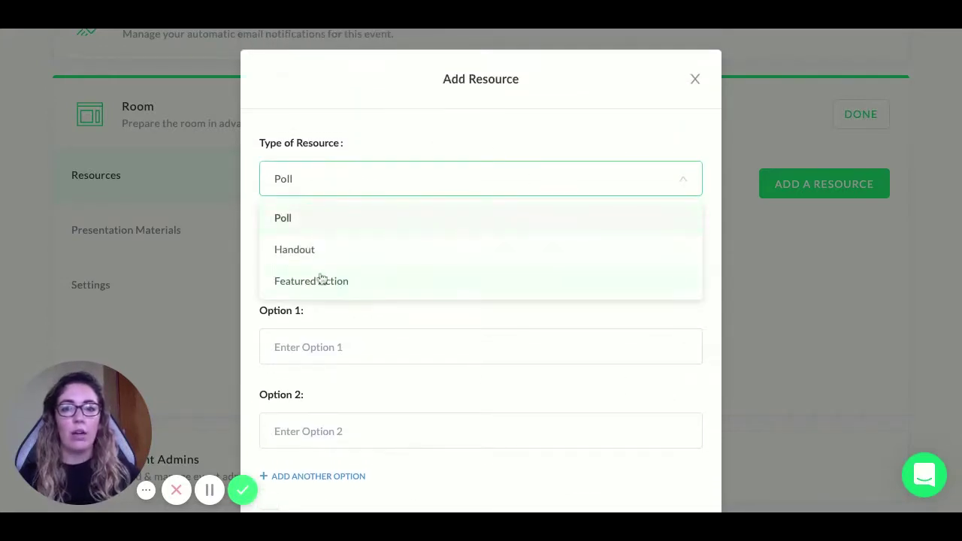
click(294, 254)
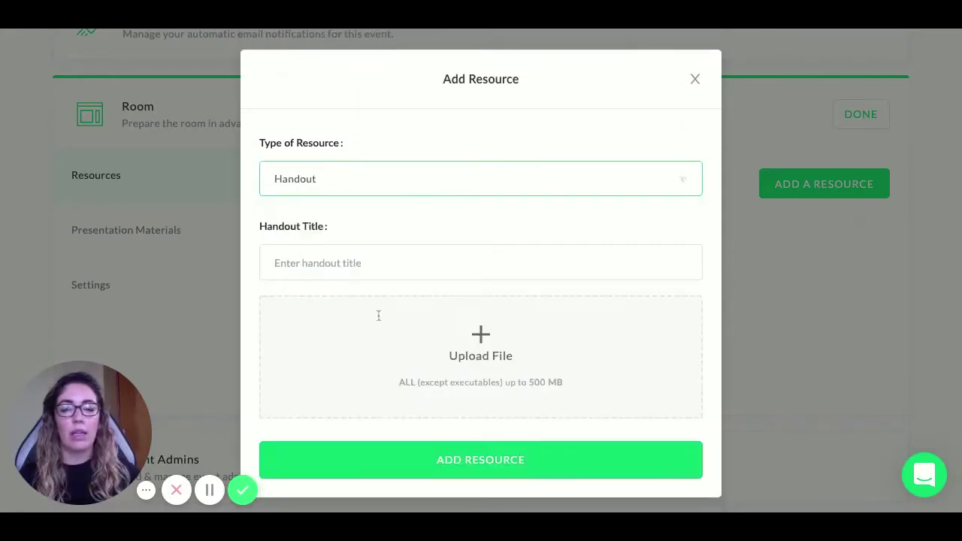
Examine the Featured Action resource's title, link URL, button text and preview image fields, and close the form without adding anything
click(316, 191)
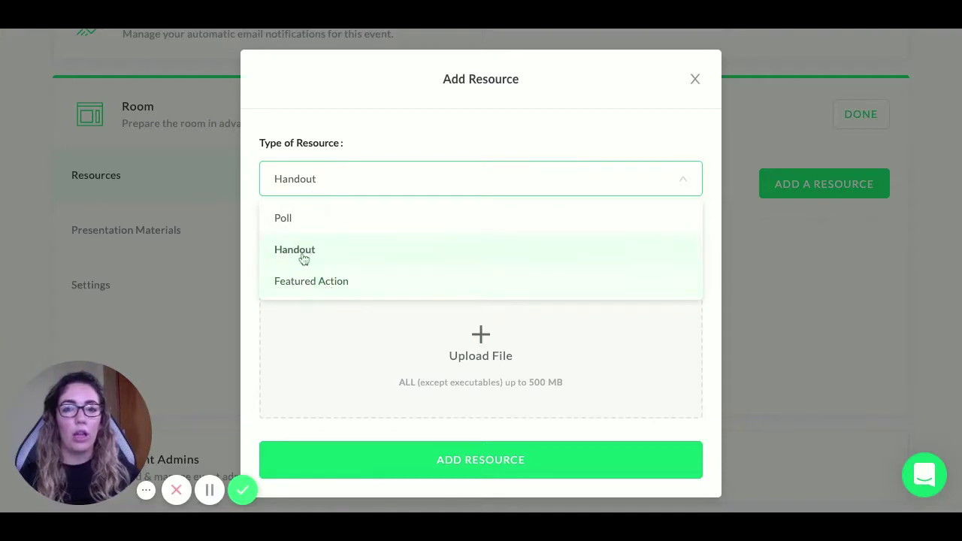
click(312, 286)
scroll(361, 205, down, 1)
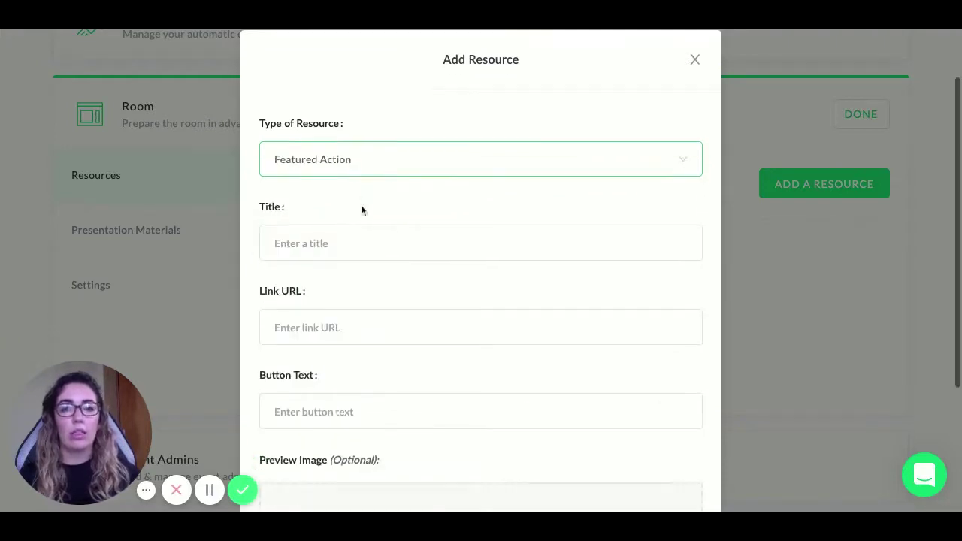
scroll(466, 220, down, 2)
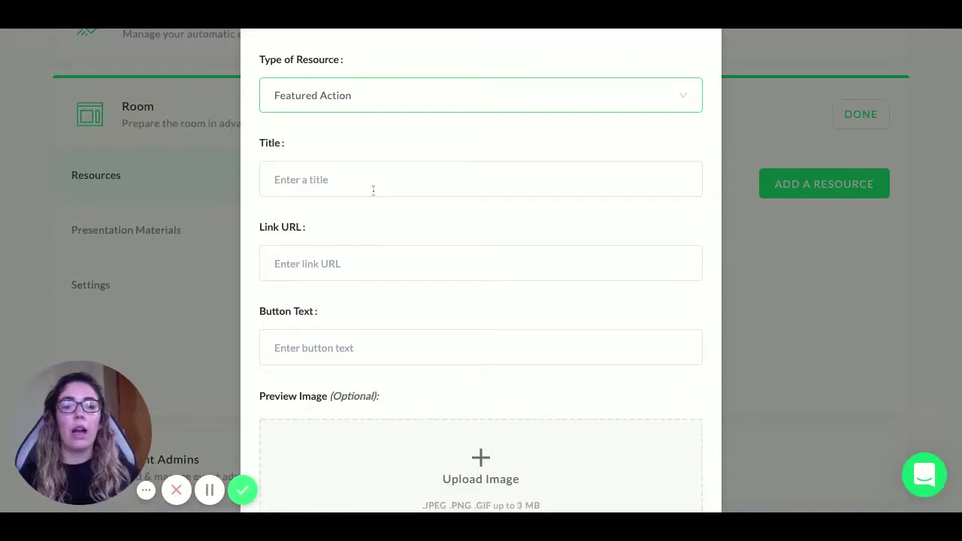
scroll(455, 234, down, 1)
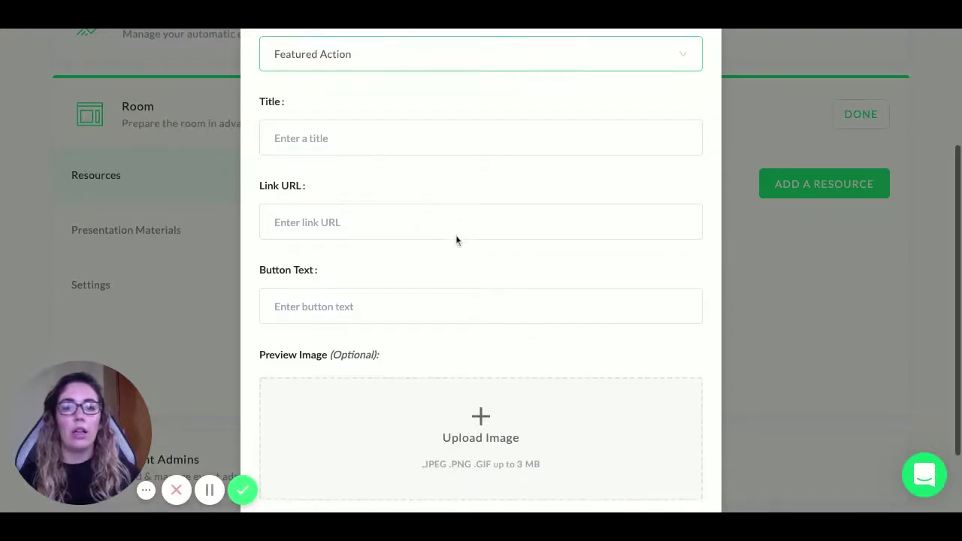
click(311, 137)
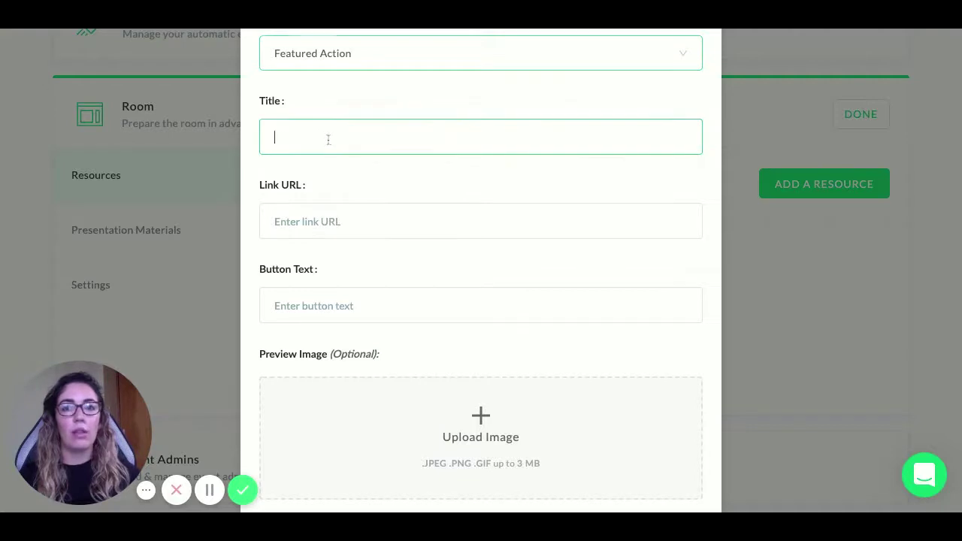
click(301, 228)
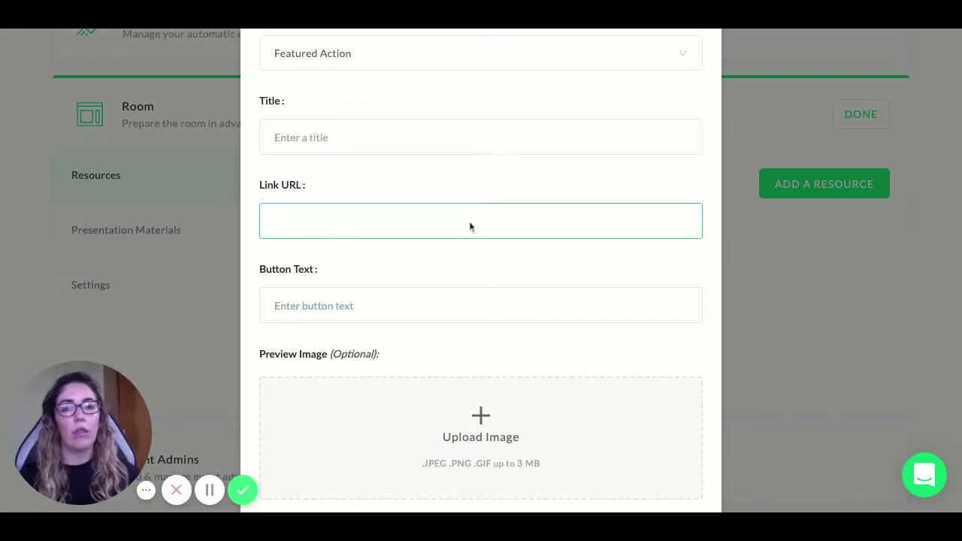
scroll(526, 267, down, 2)
scroll(526, 266, up, 3)
scroll(428, 338, up, 1)
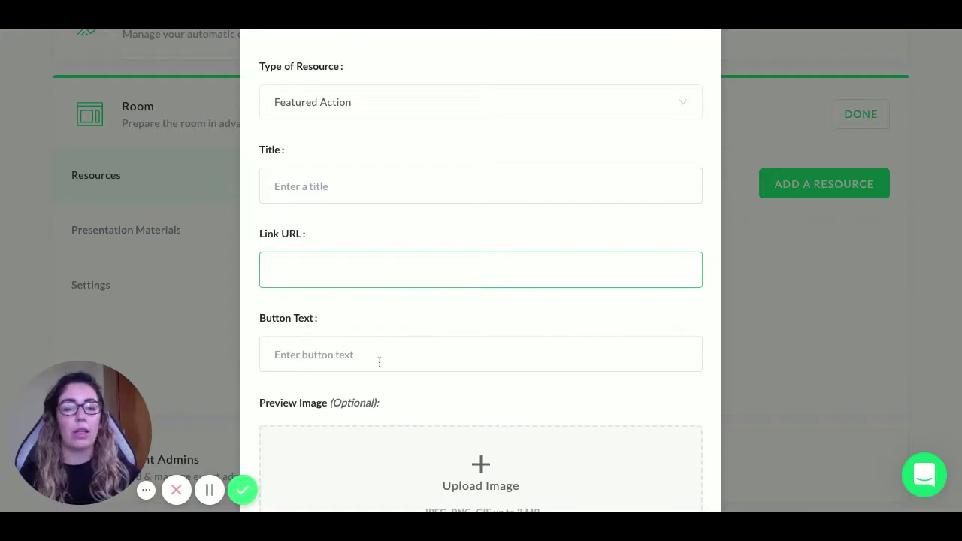
scroll(433, 366, down, 2)
scroll(433, 369, up, 3)
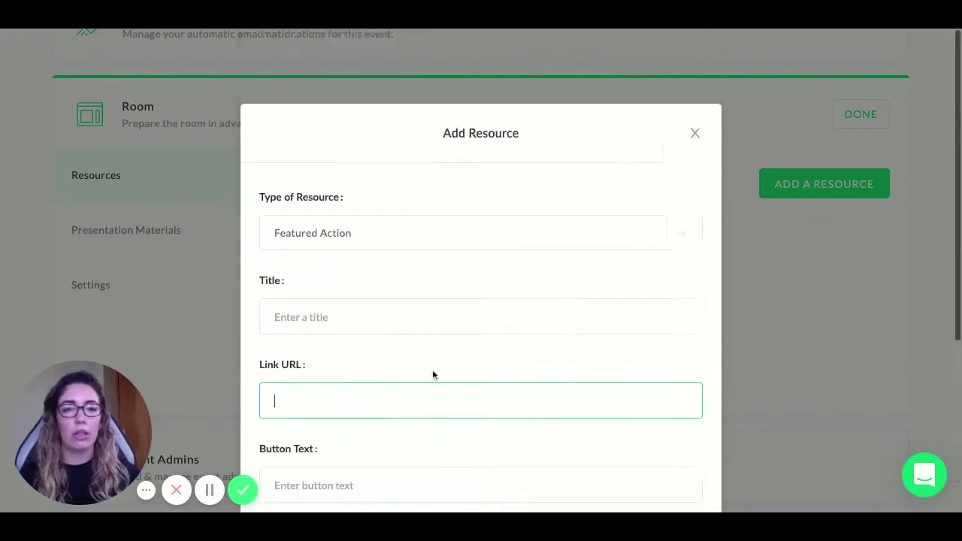
click(698, 132)
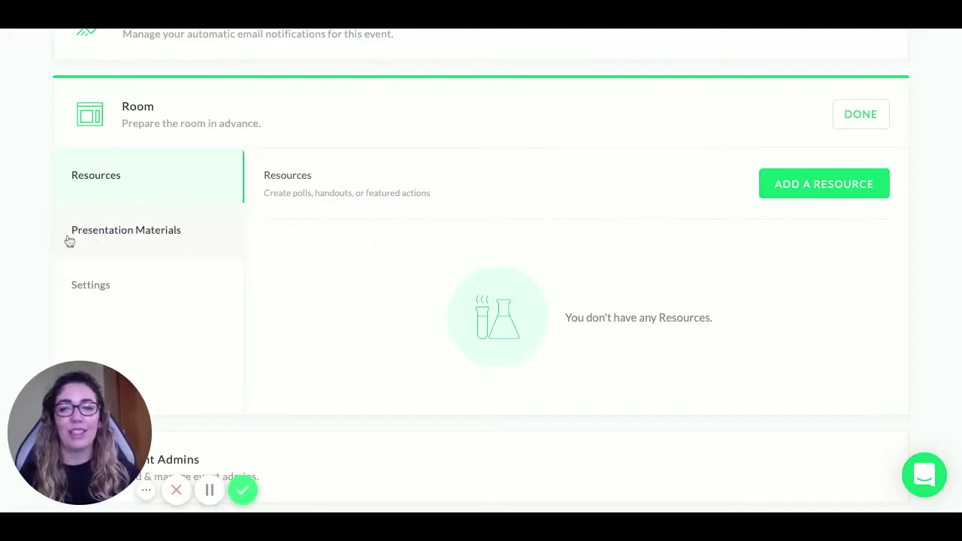
In the room's Presentation Materials, examine the Slides and Video upload forms and close them without adding a material
click(113, 238)
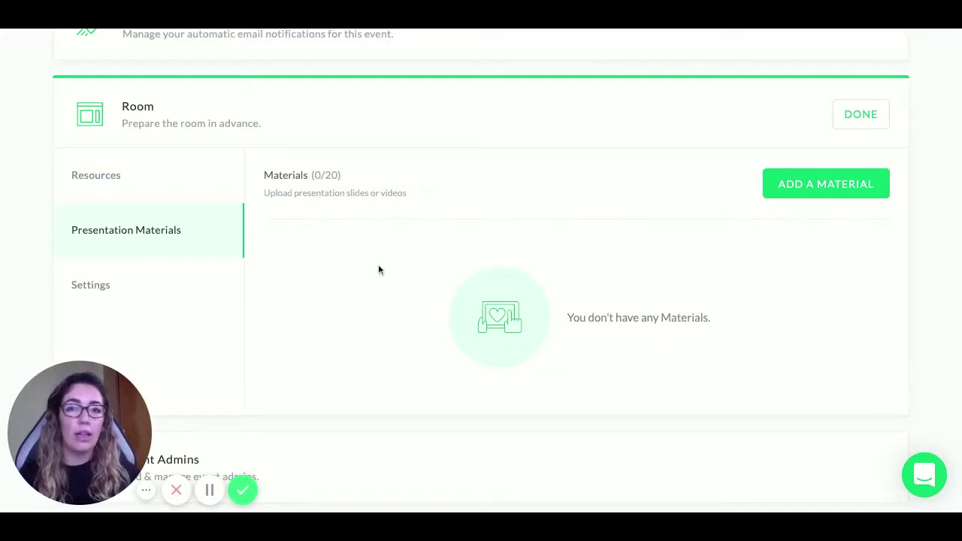
click(817, 186)
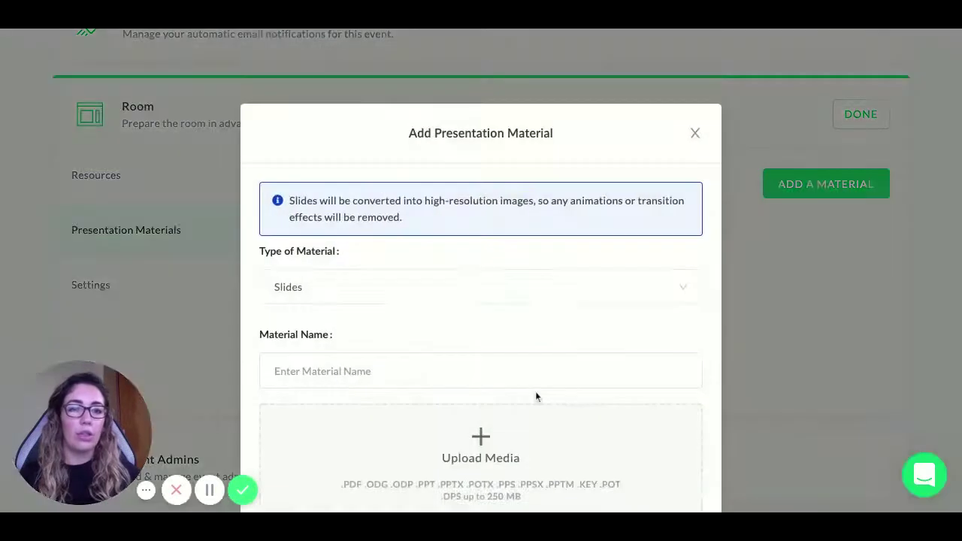
scroll(629, 297, down, 3)
click(275, 176)
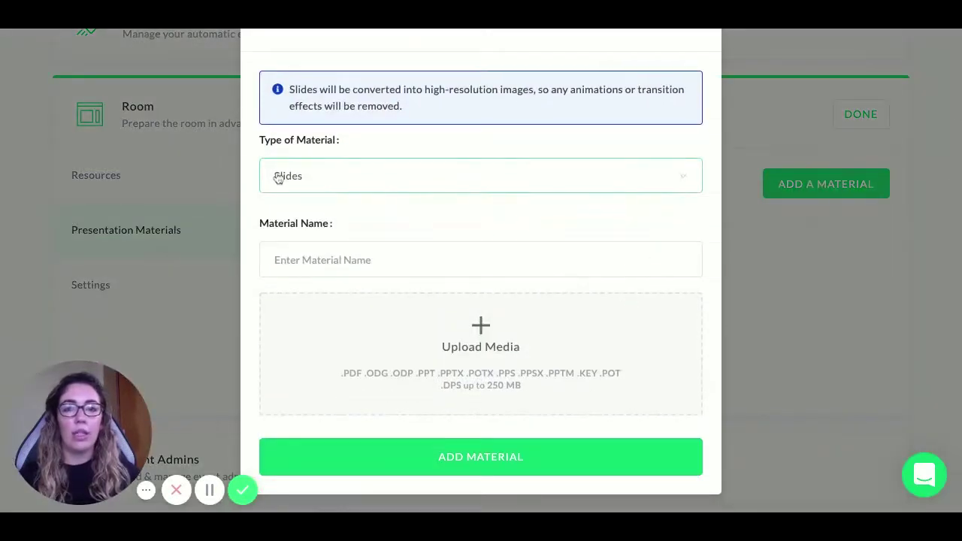
click(299, 249)
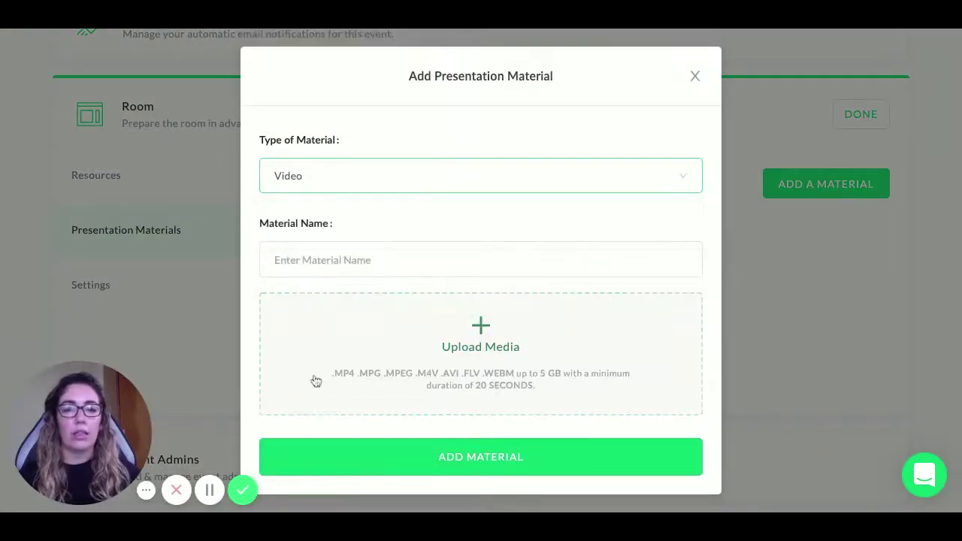
click(284, 258)
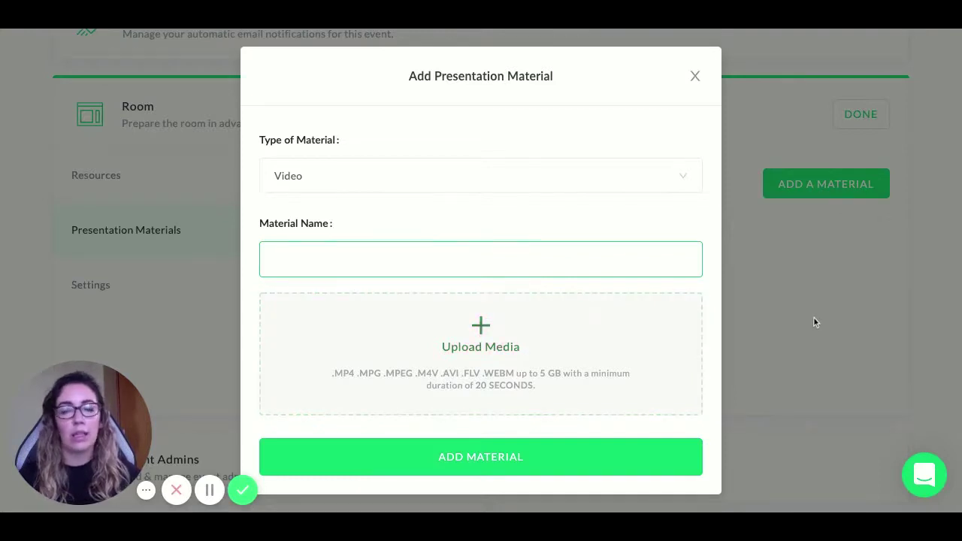
click(695, 78)
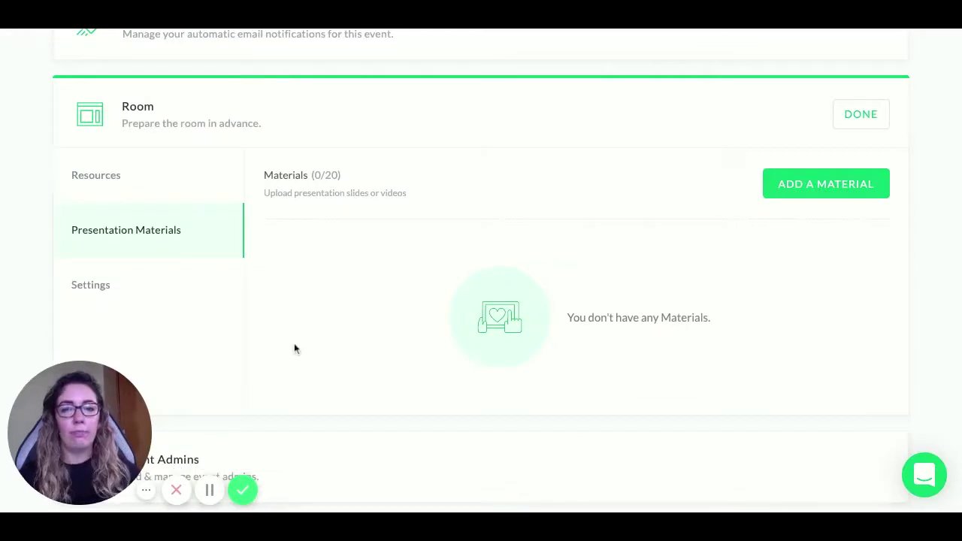
Open the room's Settings and review the attendee chat preference and Post-Session Redirect options
scroll(296, 335, down, 1)
scroll(296, 336, up, 2)
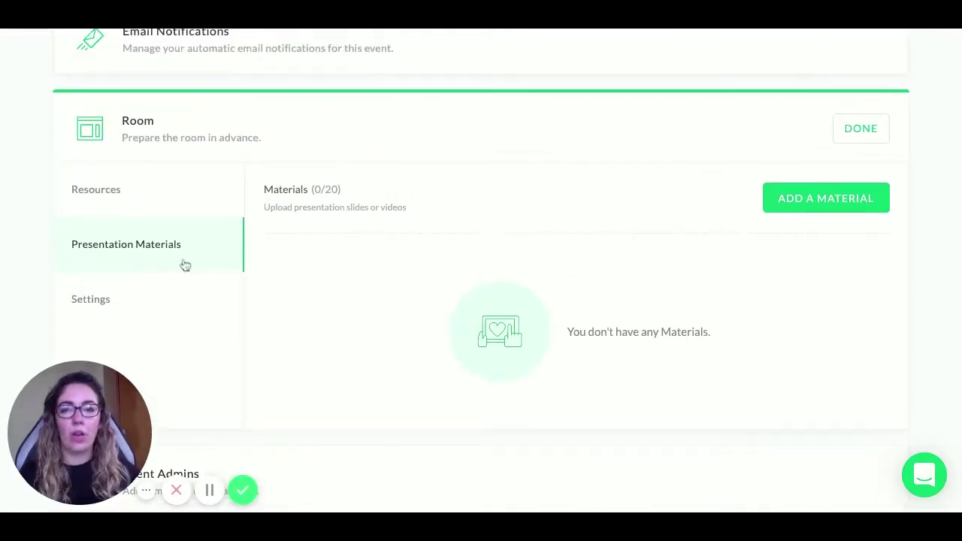
click(117, 301)
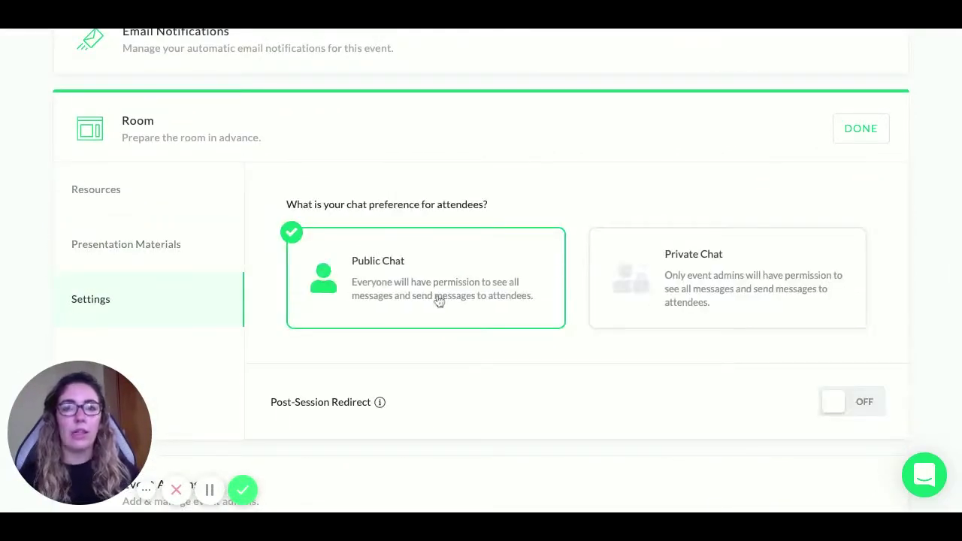
scroll(421, 209, down, 1)
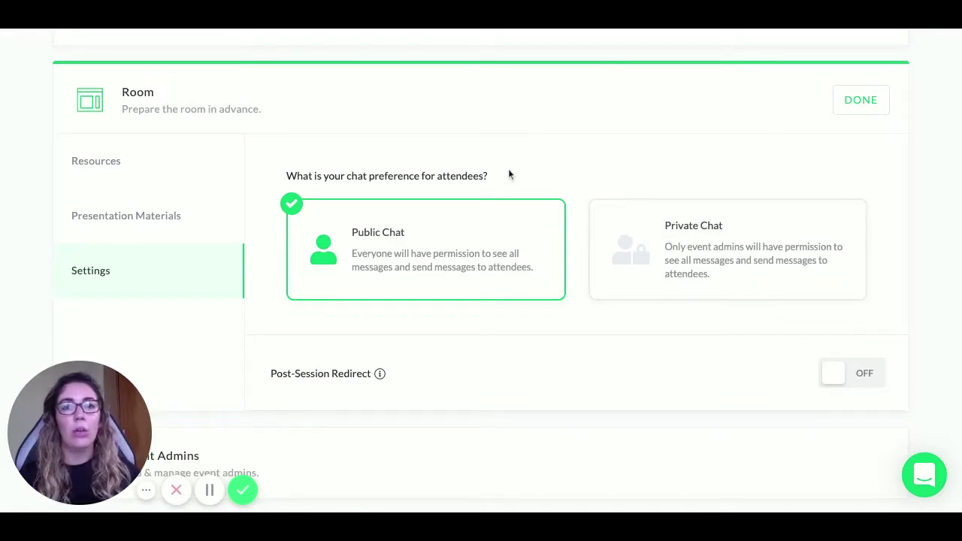
scroll(578, 183, down, 1)
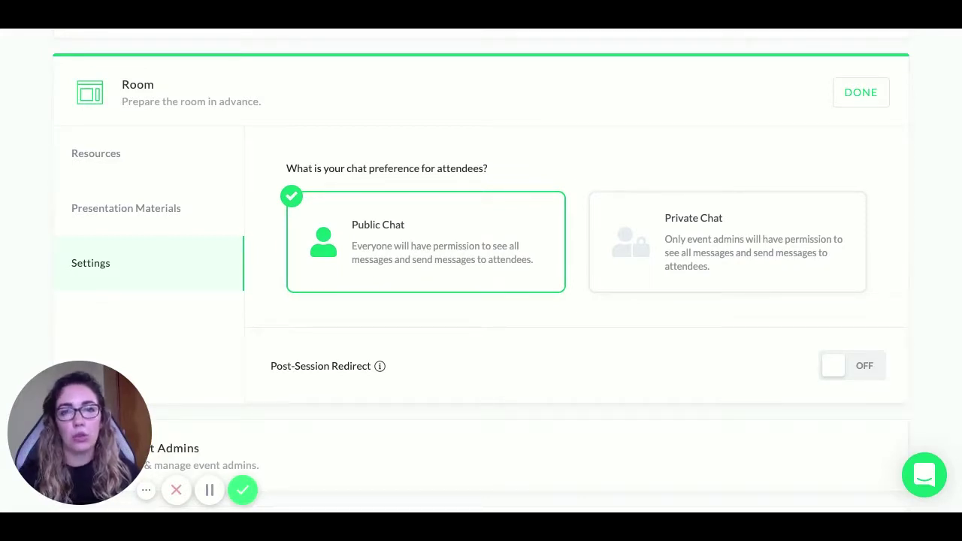
scroll(348, 320, down, 1)
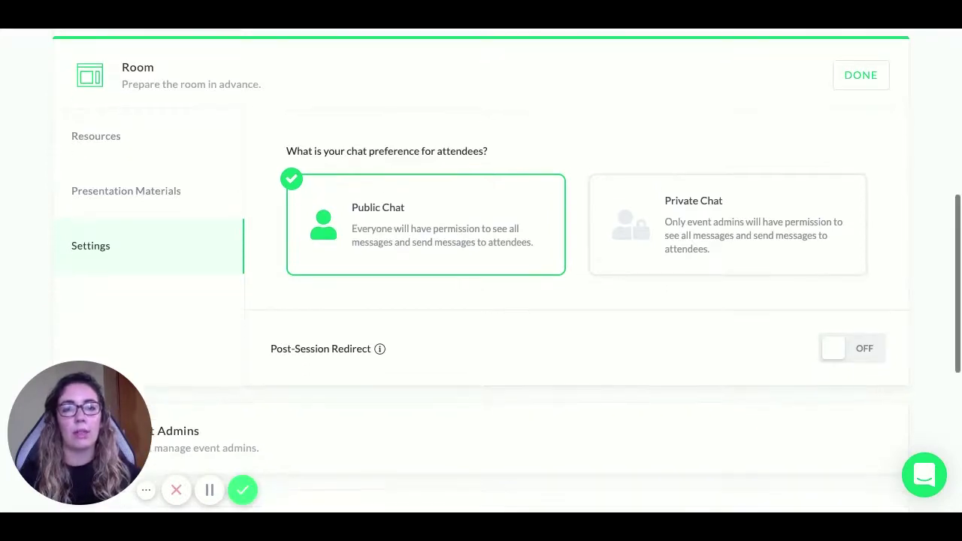
scroll(330, 304, down, 3)
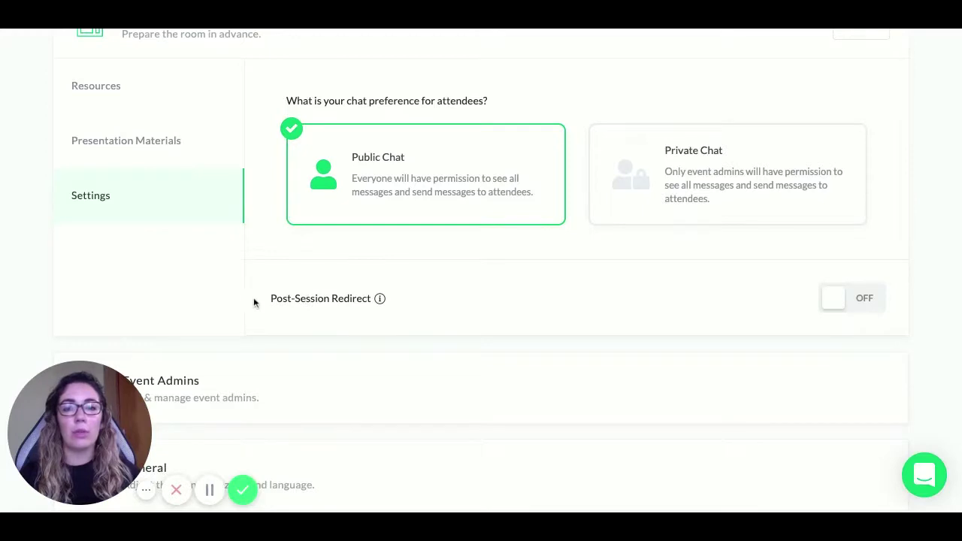
drag(272, 300, 362, 300)
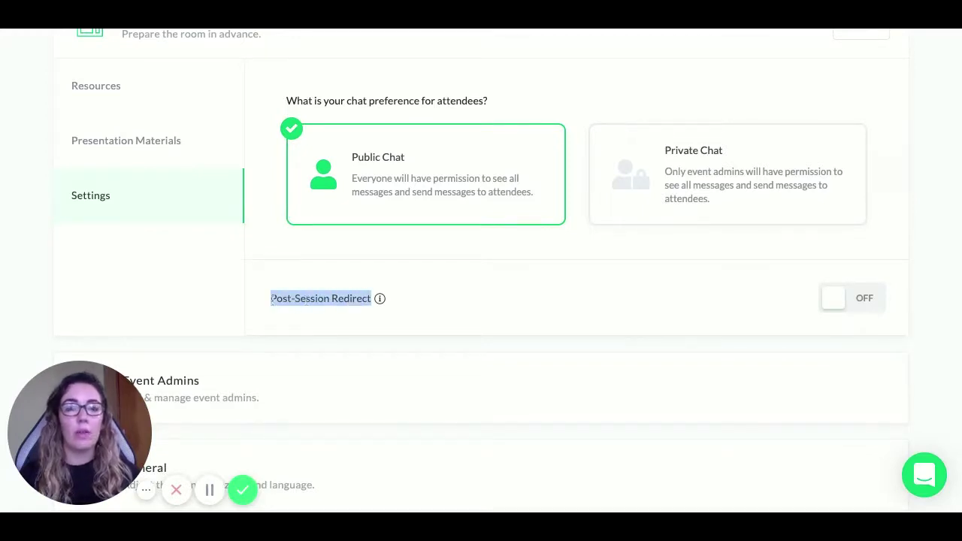
Try to save the room settings with Post-Session Redirect on and no custom URL, and turn the redirect back off
click(852, 307)
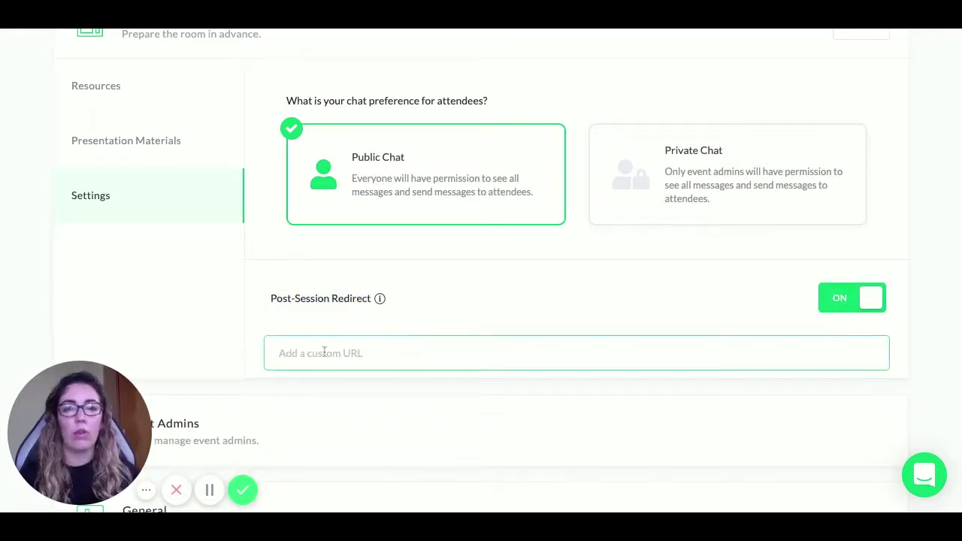
scroll(521, 274, down, 2)
scroll(520, 271, up, 3)
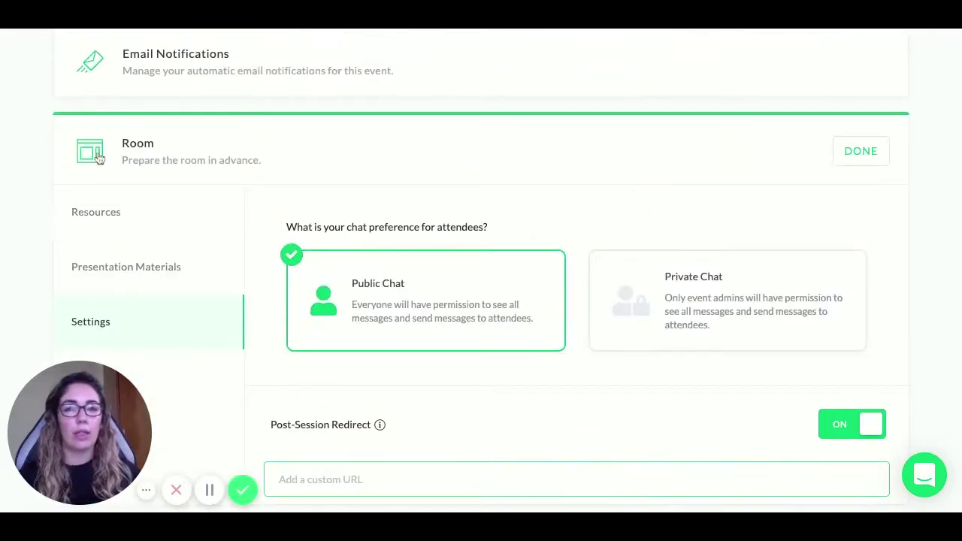
click(859, 151)
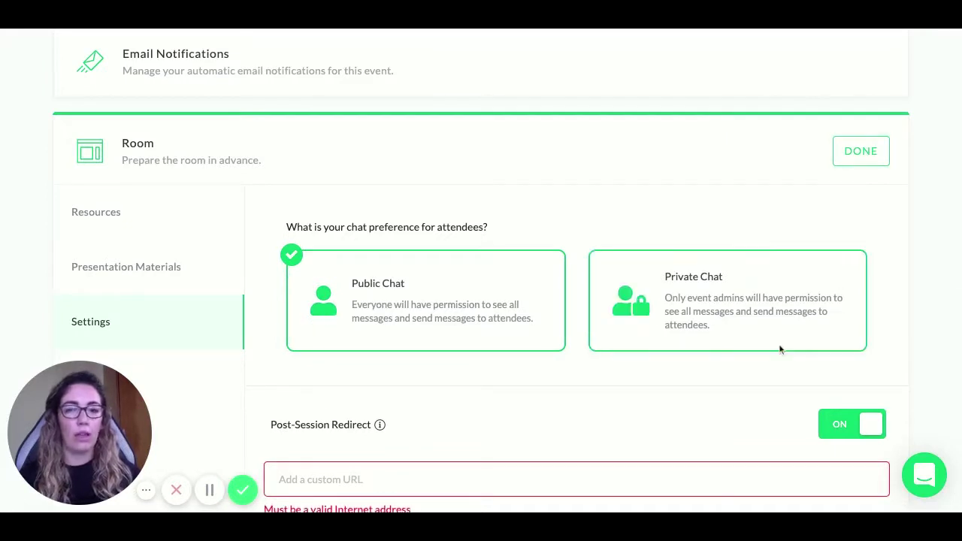
scroll(780, 346, down, 2)
click(843, 304)
scroll(539, 291, up, 2)
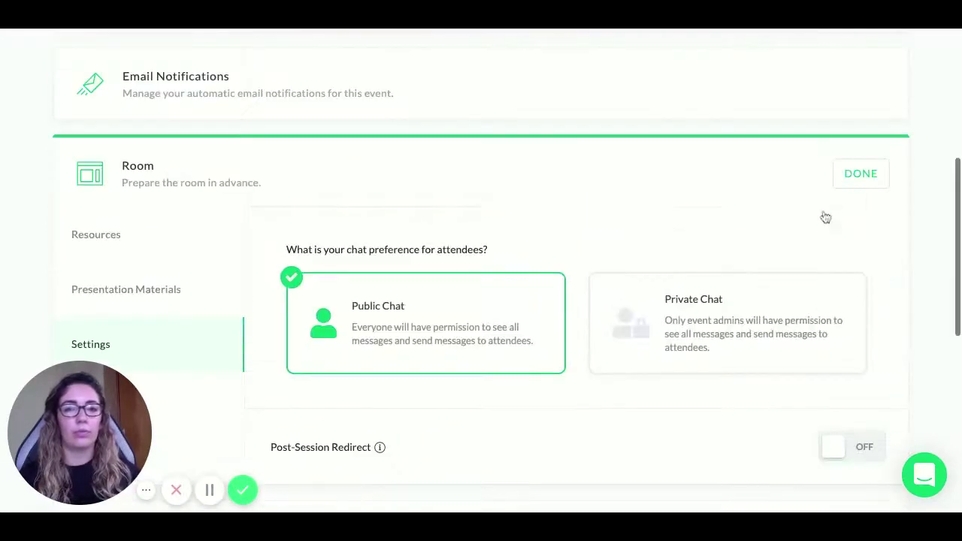
Close the Room section and open Event Admins to review the current host and the form for adding admins
click(859, 172)
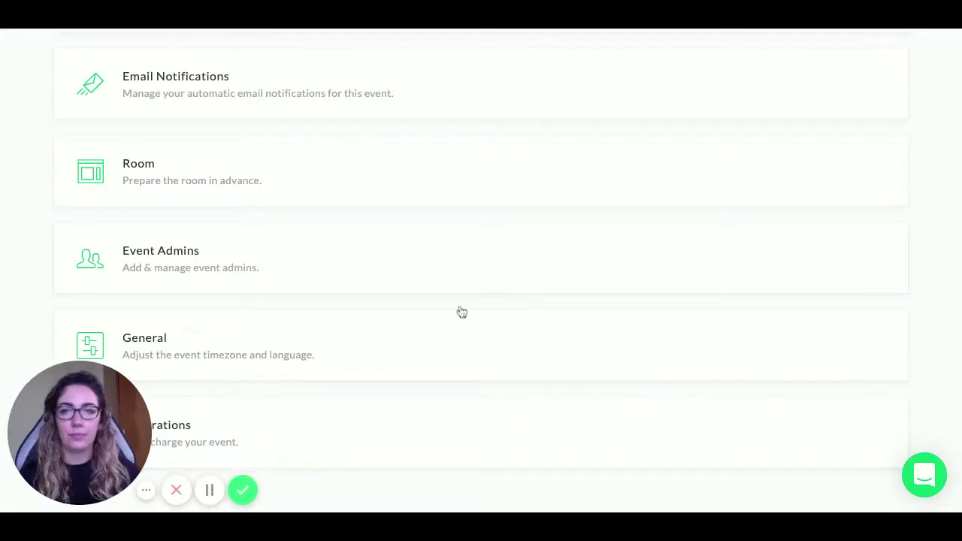
scroll(419, 217, down, 2)
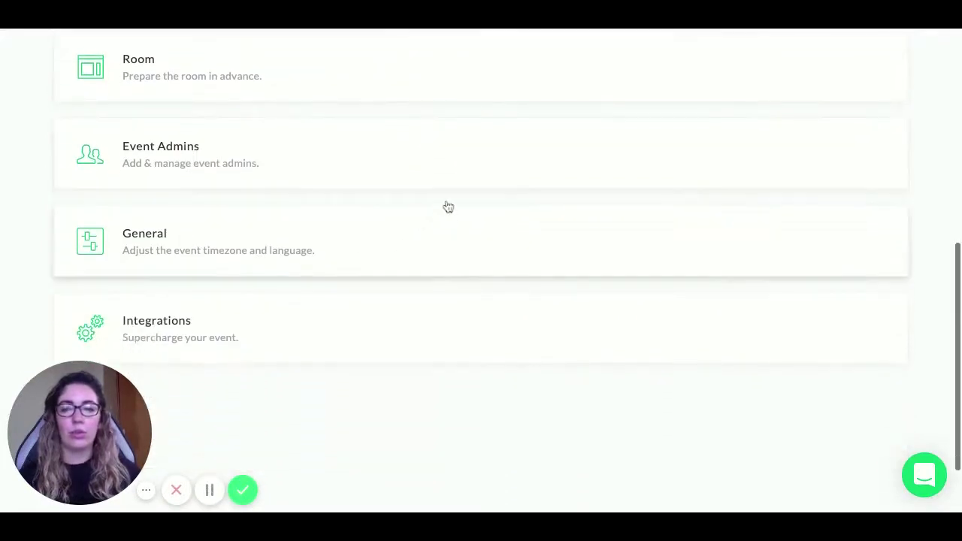
click(185, 150)
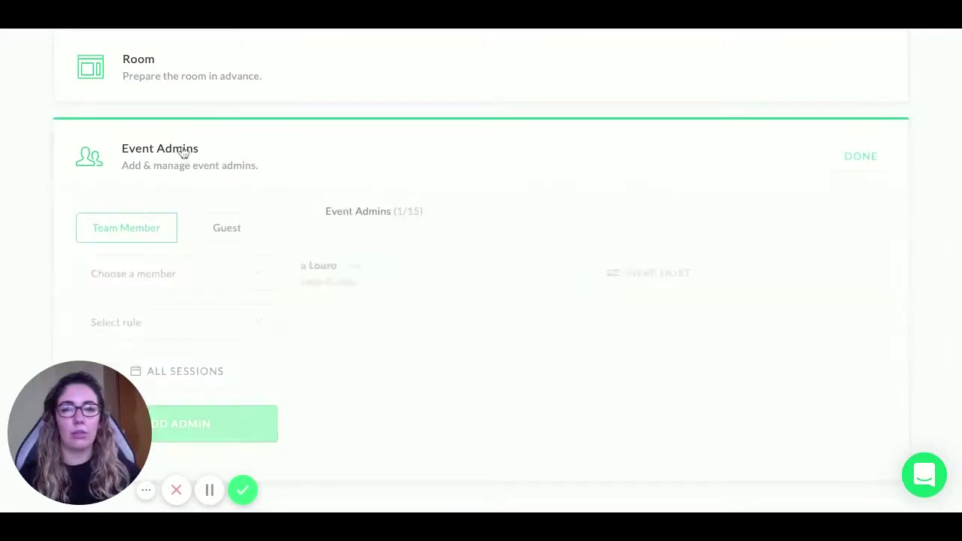
scroll(429, 198, down, 1)
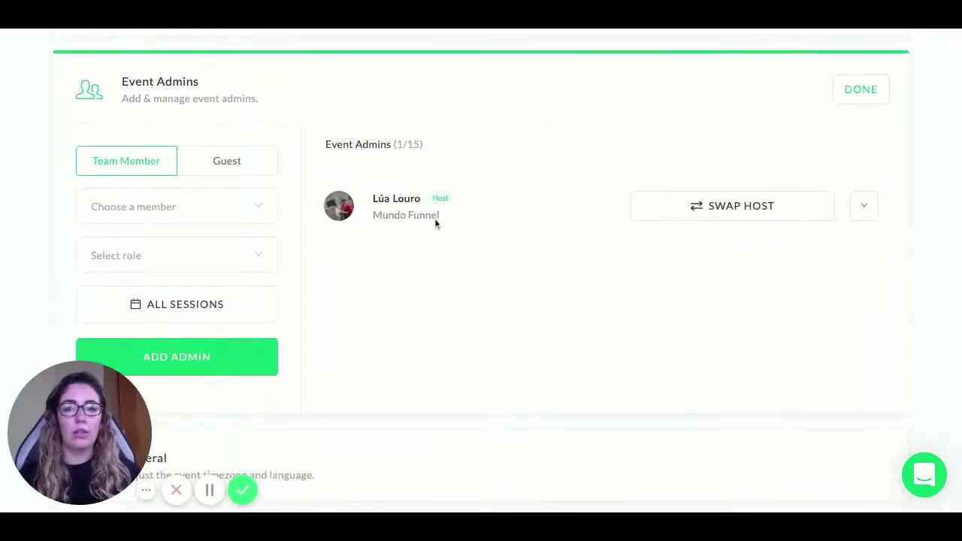
mouse_move(436, 199)
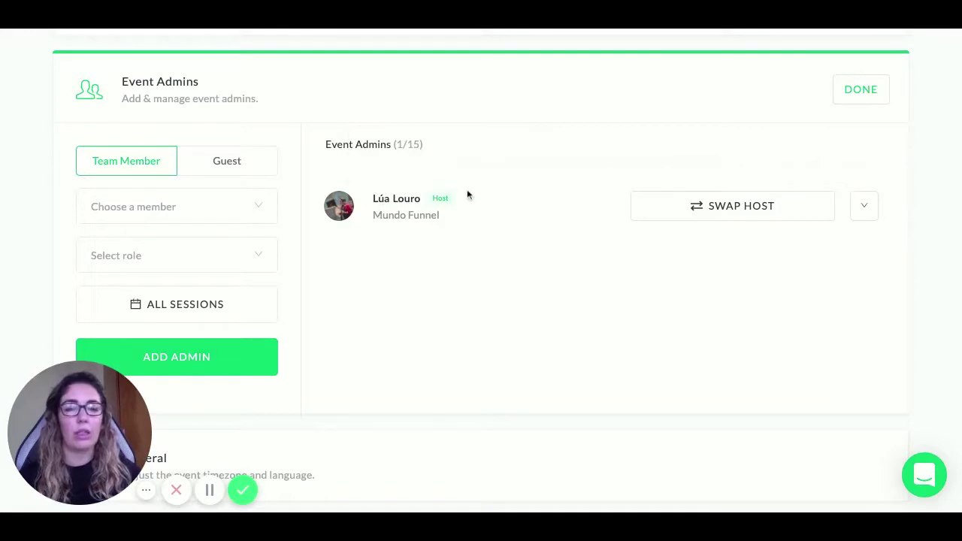
scroll(424, 219, down, 1)
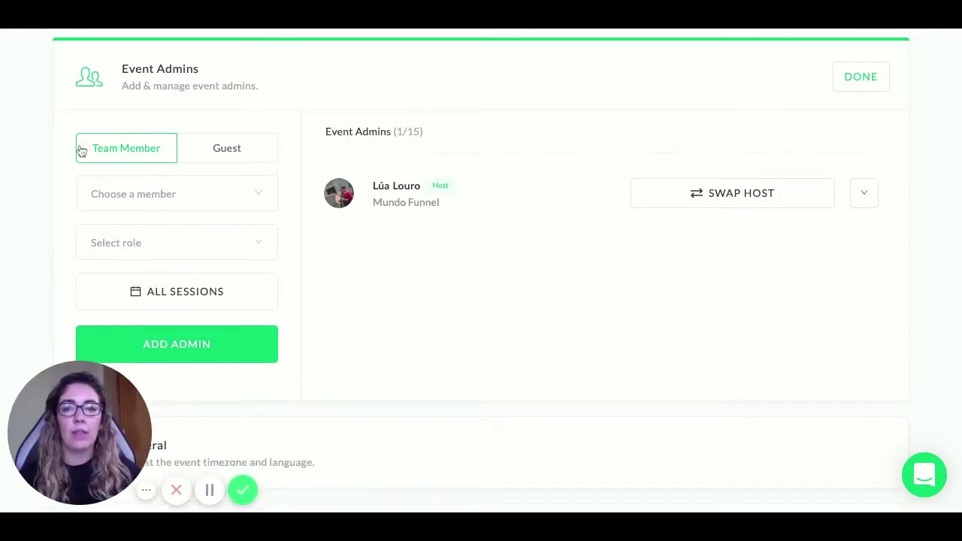
scroll(134, 149, down, 1)
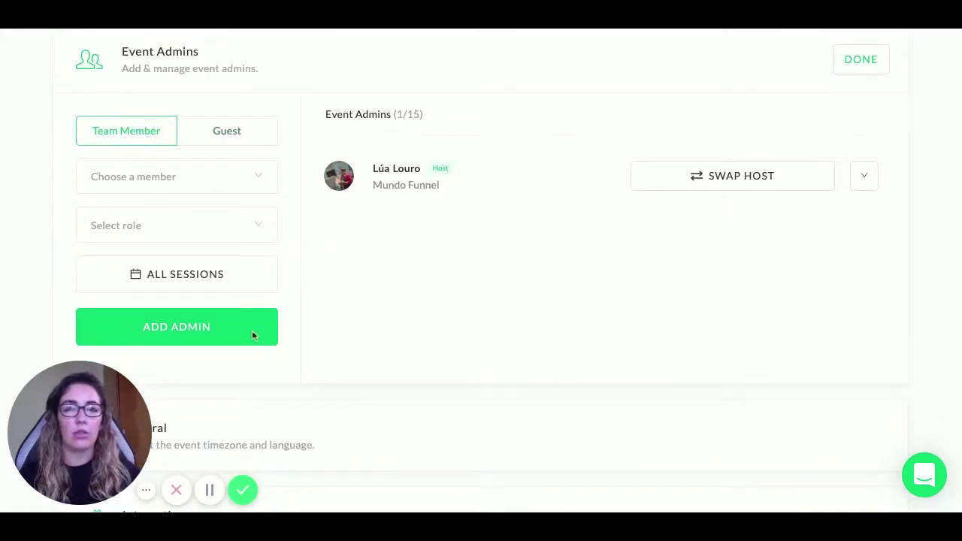
Examine the team member choices and the permissions of each admin role without selecting any
click(153, 186)
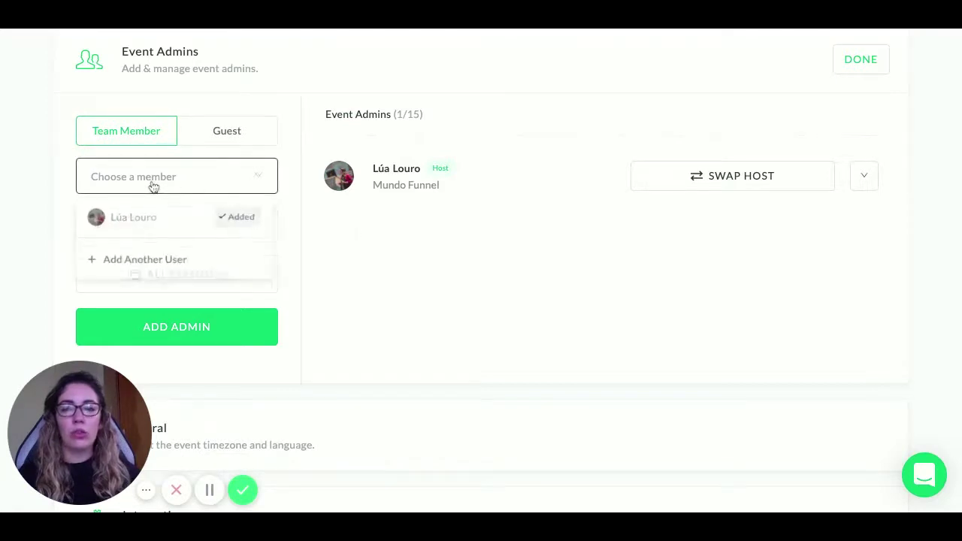
click(34, 198)
click(174, 225)
scroll(173, 217, down, 3)
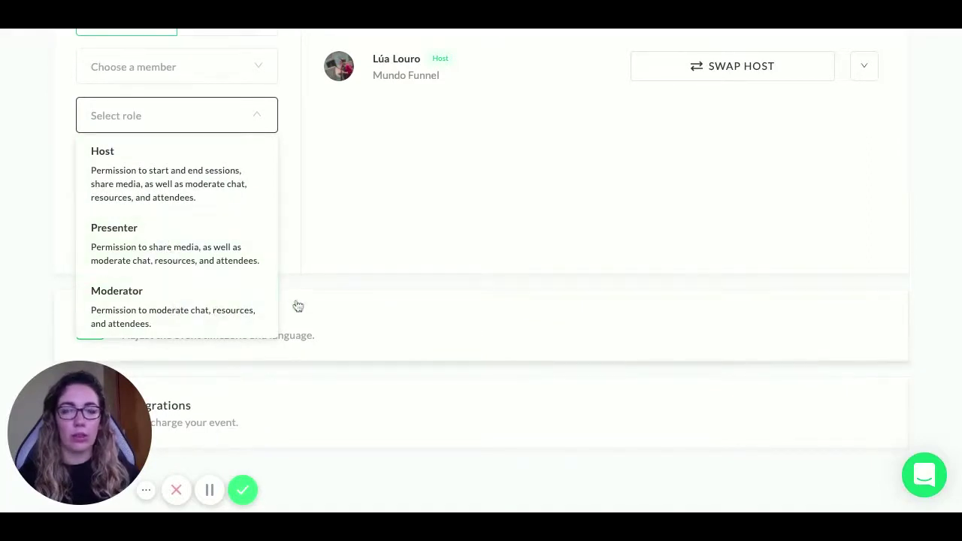
click(49, 164)
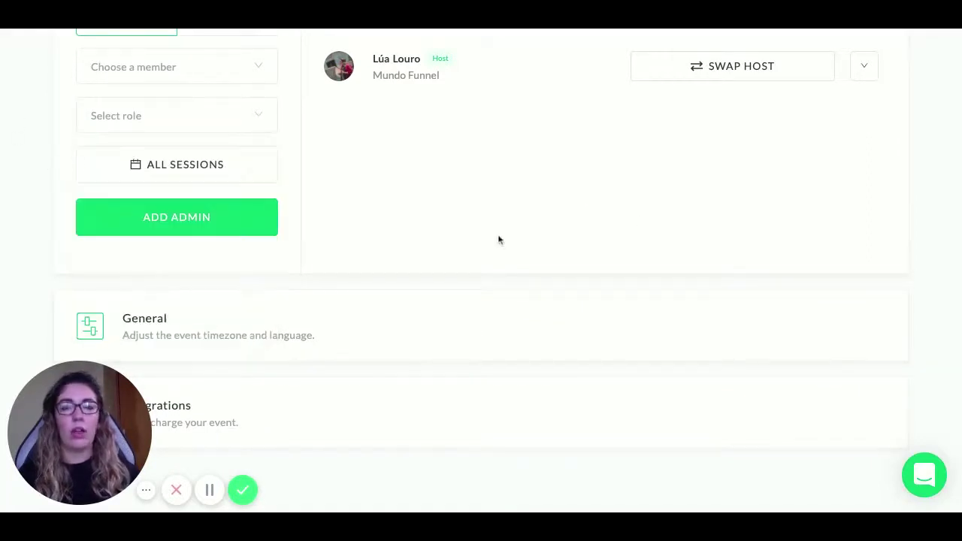
Review the event's admin list and check again which team members can be added, leaving the member field empty
scroll(498, 236, up, 2)
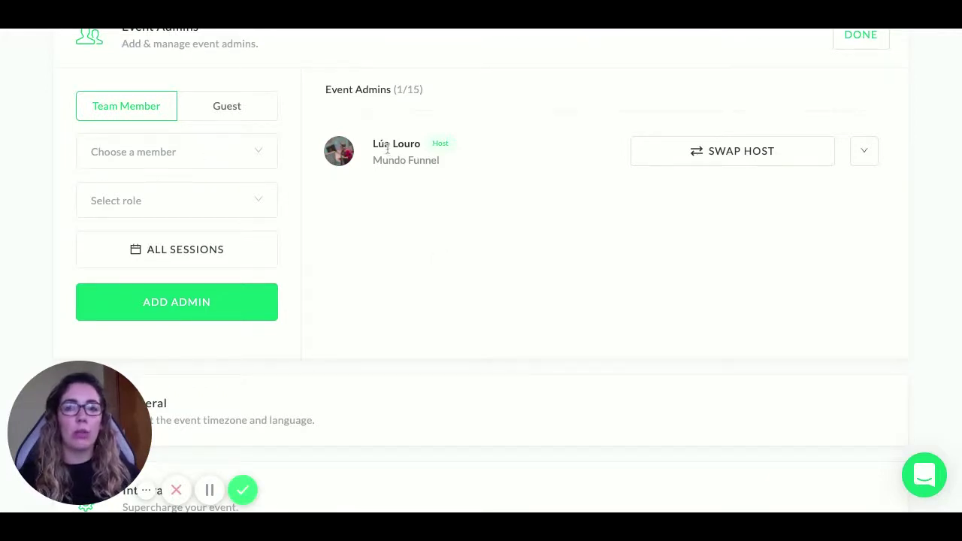
scroll(397, 215, up, 1)
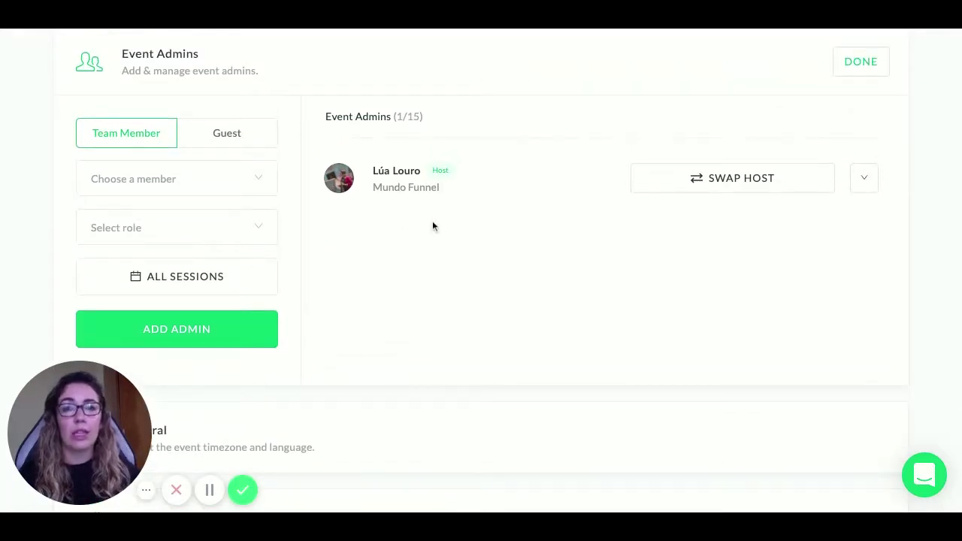
scroll(451, 235, up, 1)
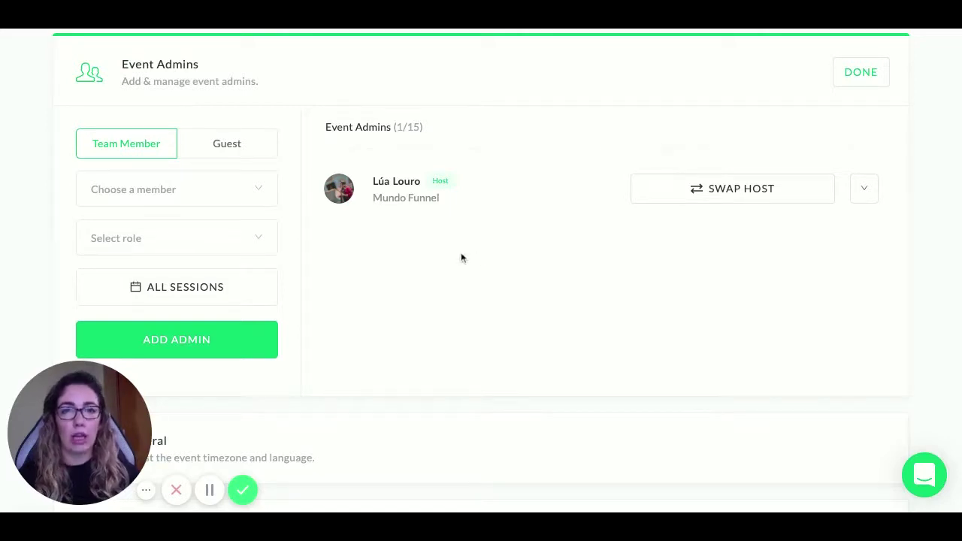
scroll(413, 271, up, 1)
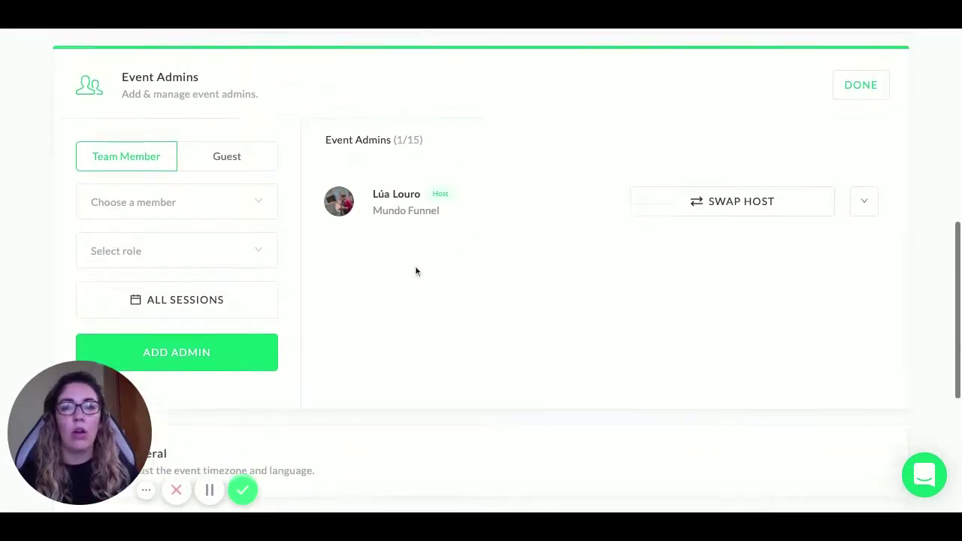
scroll(429, 274, down, 2)
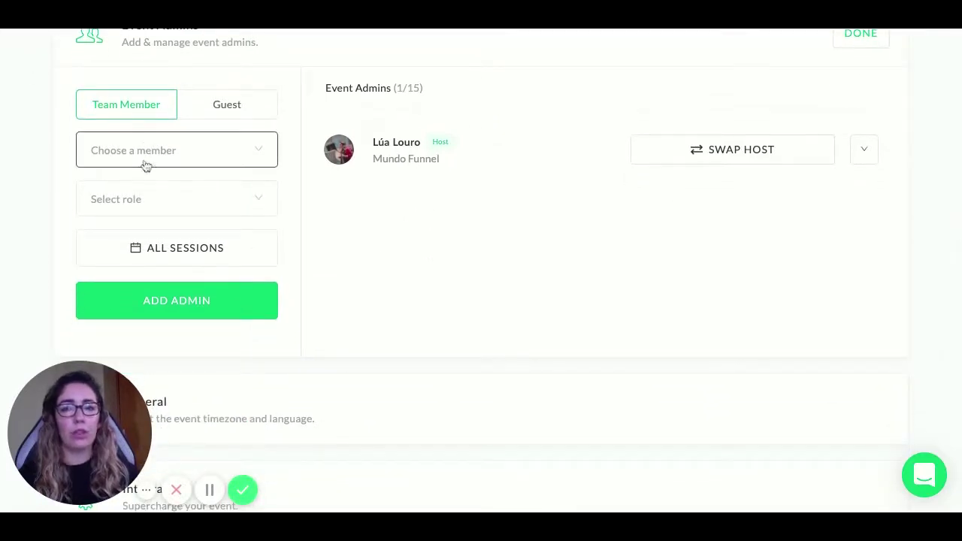
scroll(158, 184, up, 2)
click(199, 206)
scroll(177, 209, down, 1)
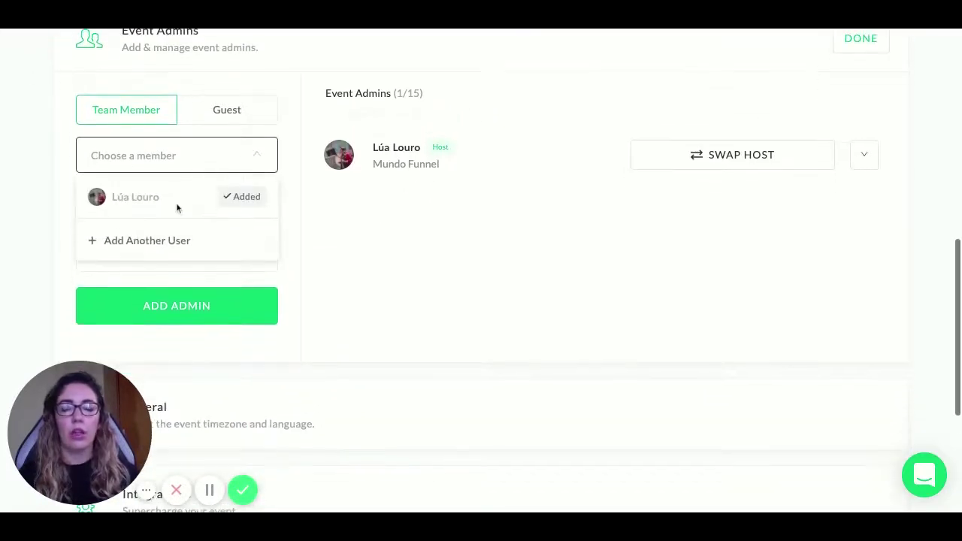
click(88, 243)
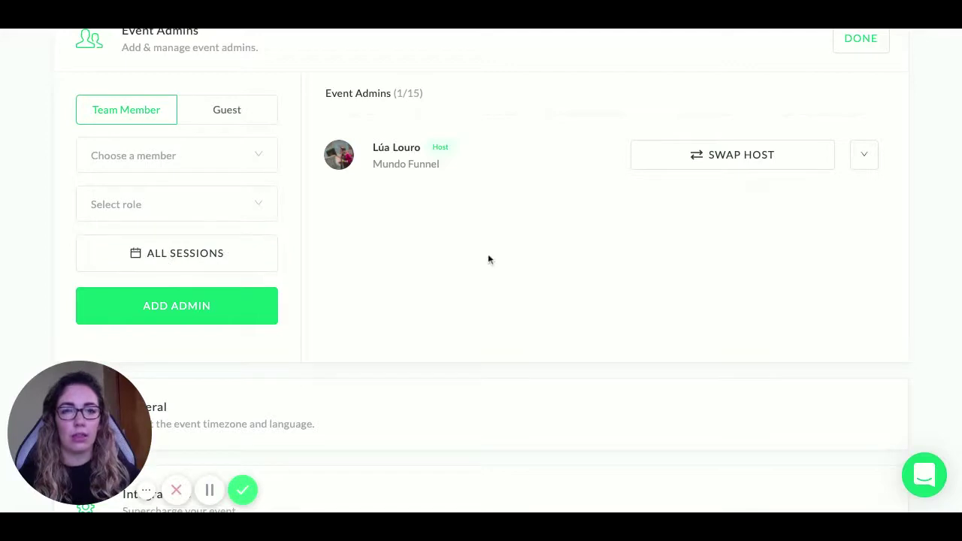
scroll(488, 258, down, 1)
scroll(127, 105, up, 2)
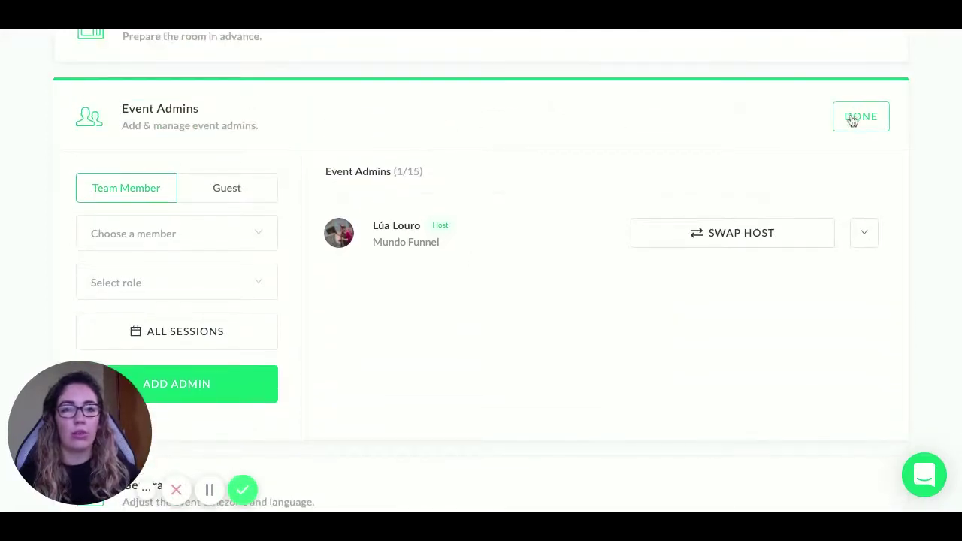
Examine the Guest admin form's name, email and role fields, and close Event Admins without adding anyone
click(205, 193)
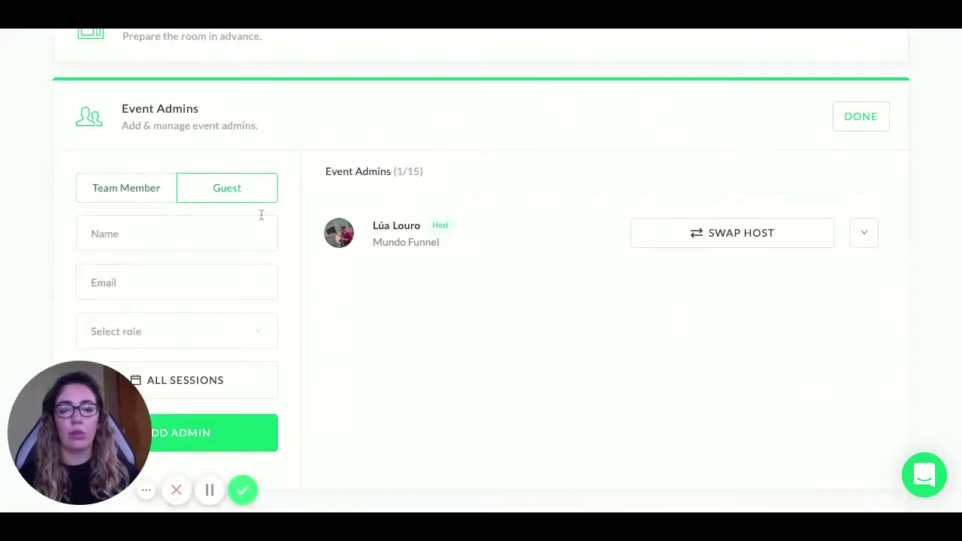
scroll(261, 215, down, 2)
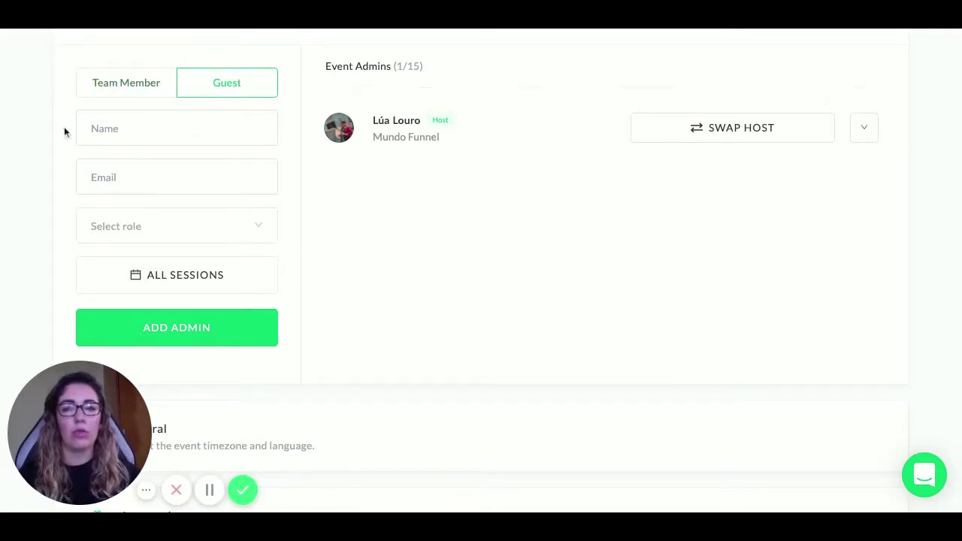
click(92, 133)
click(118, 181)
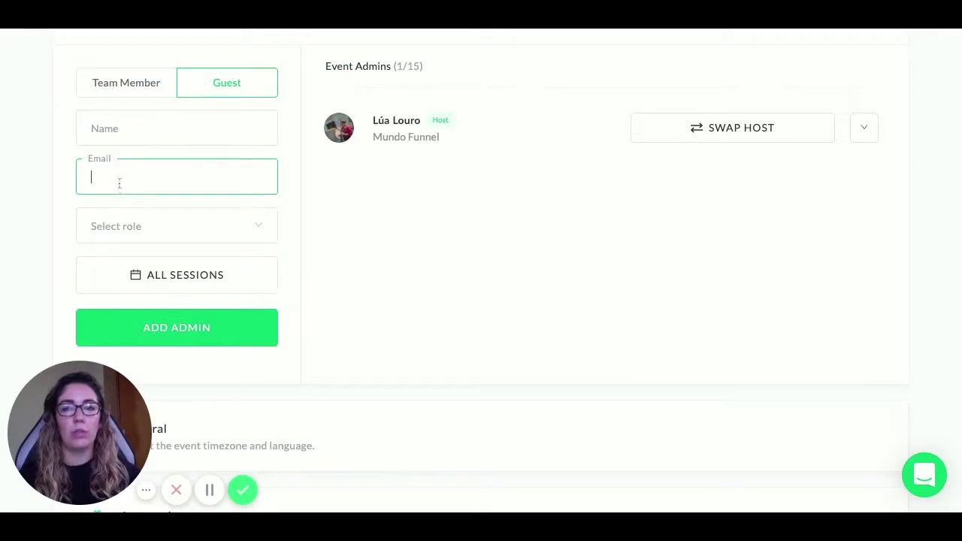
click(163, 241)
click(398, 285)
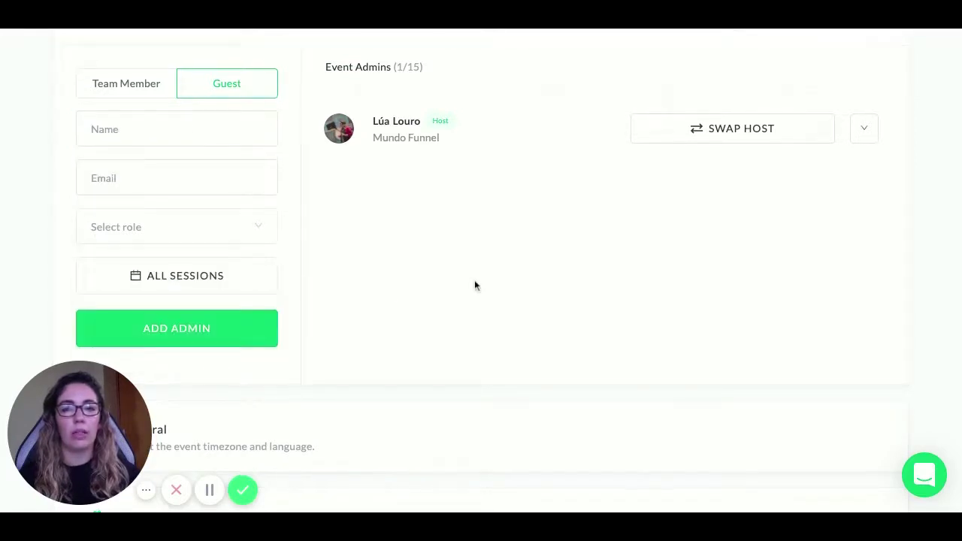
scroll(475, 286, up, 1)
click(861, 97)
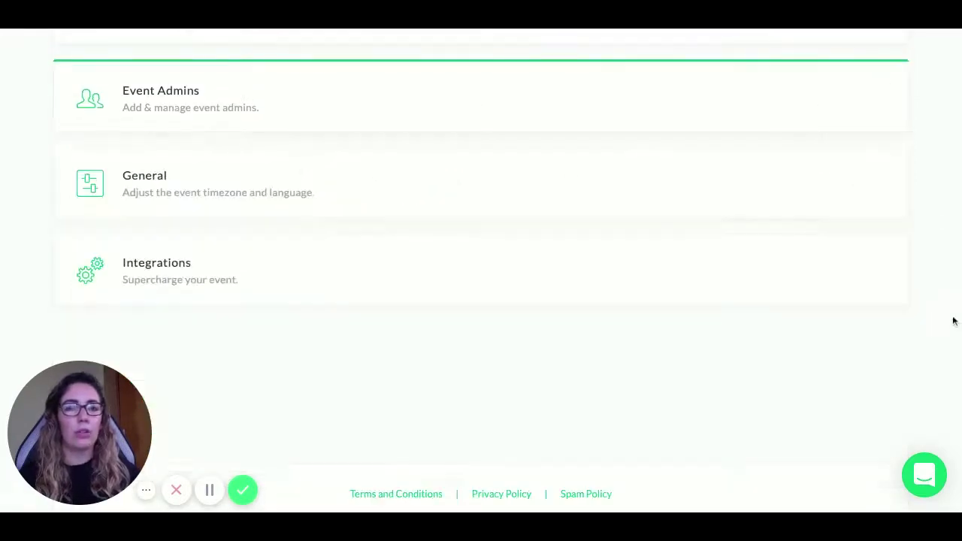
Open the event's General settings and set the event timezone to (GMT+01:00) Europe/Madrid
click(200, 185)
scroll(533, 206, down, 1)
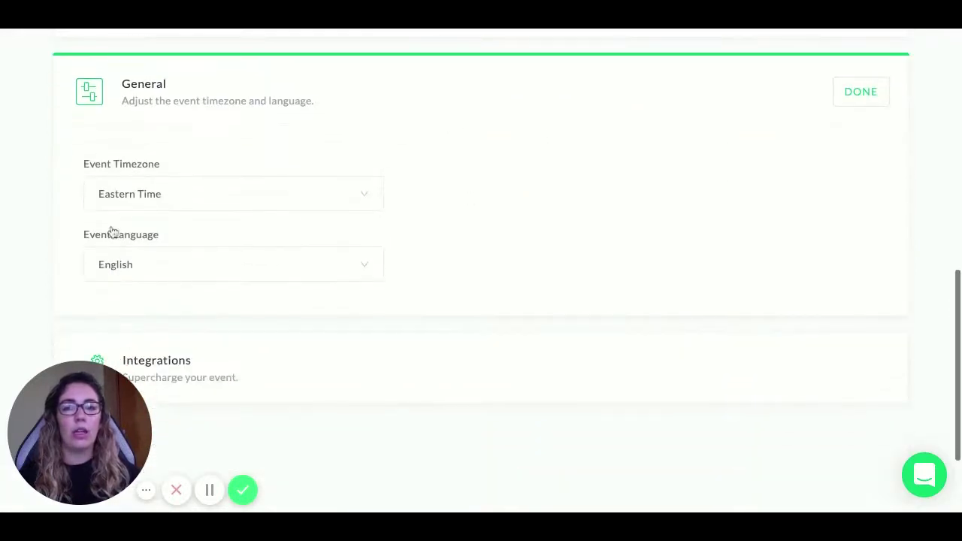
click(196, 209)
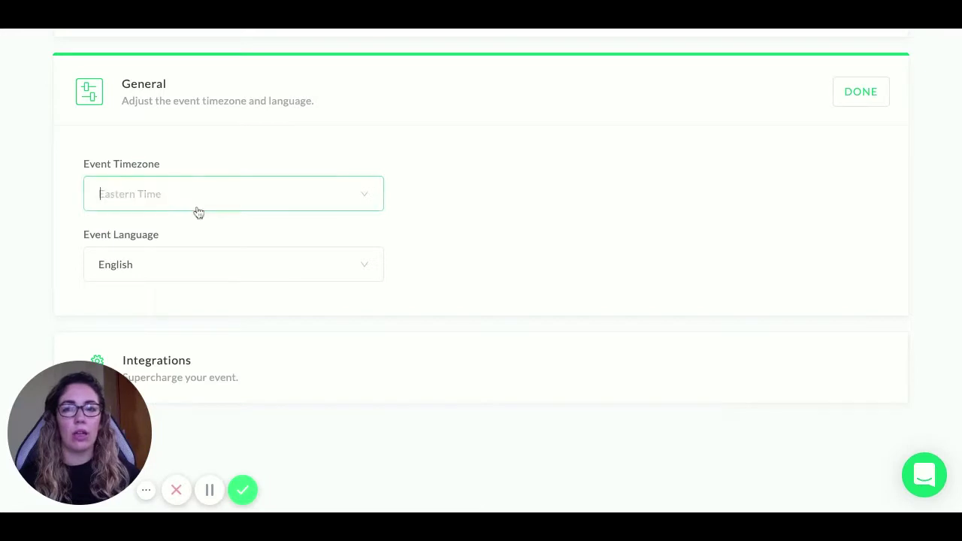
scroll(379, 255, down, 4)
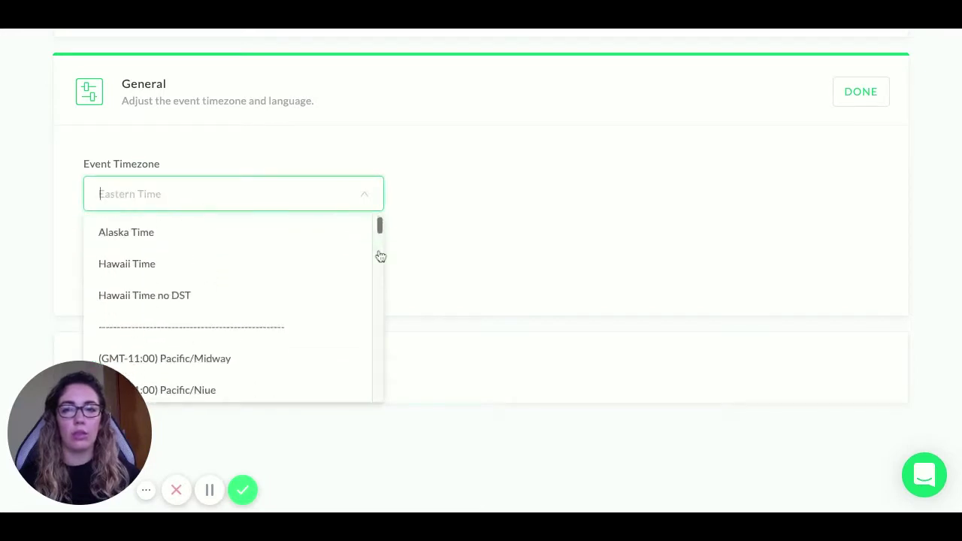
text(madrid)
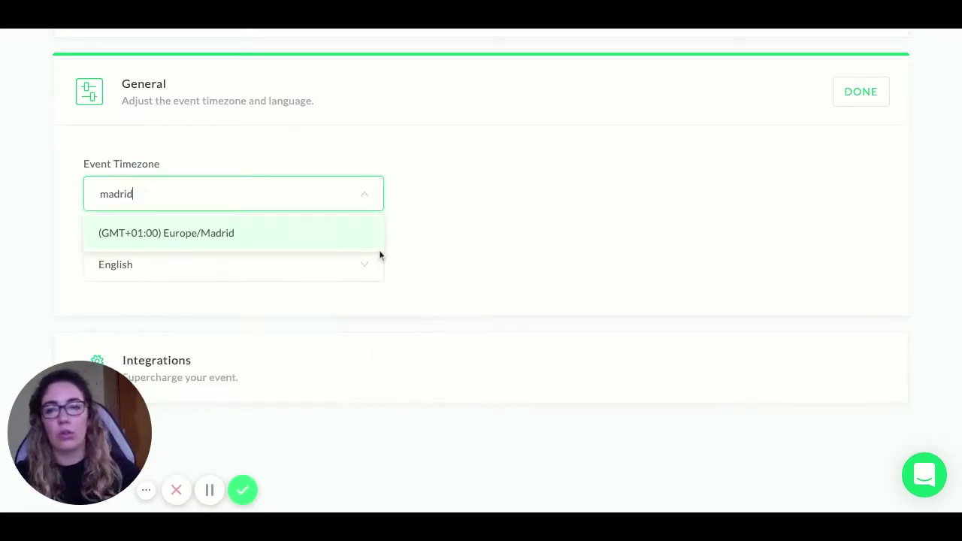
click(247, 235)
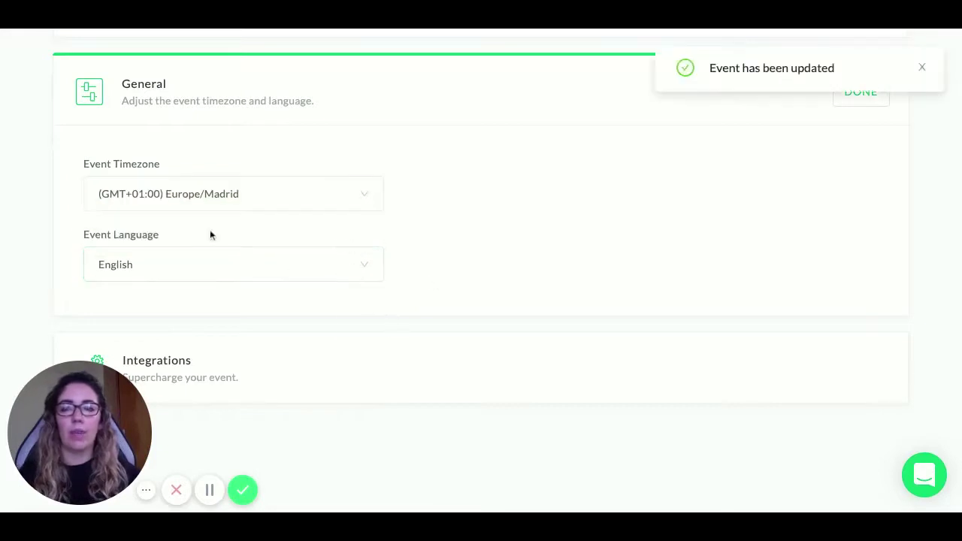
Set the event language to Español and close the General settings
scroll(196, 232, down, 1)
click(143, 236)
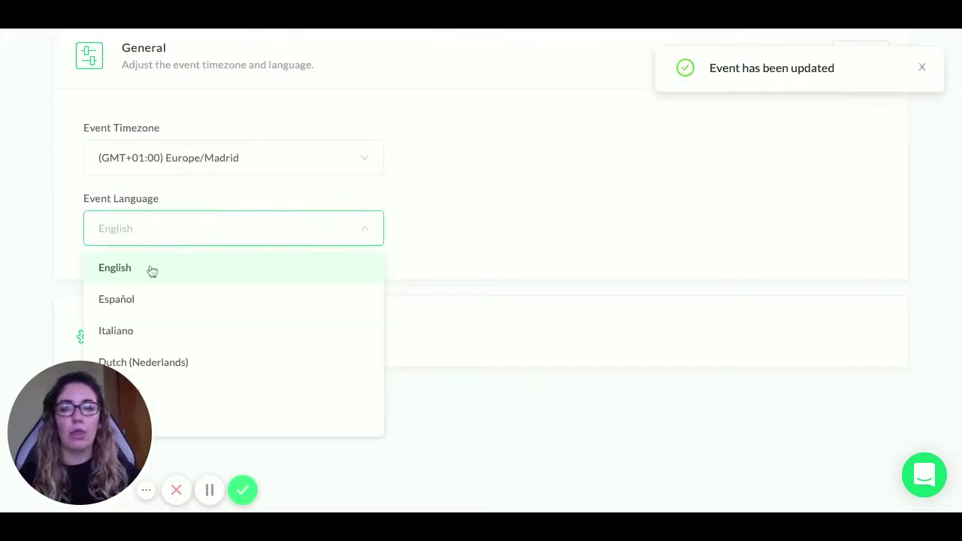
click(116, 300)
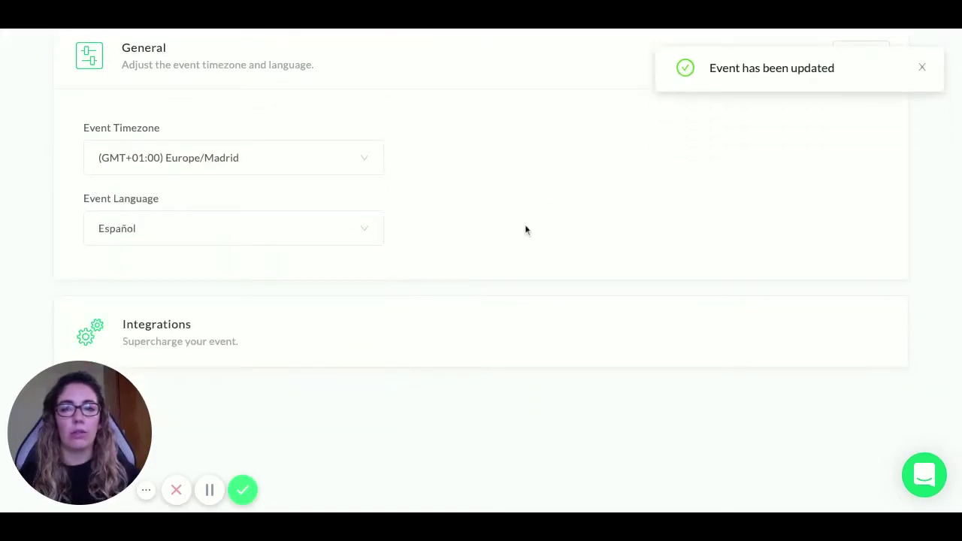
scroll(526, 225, up, 2)
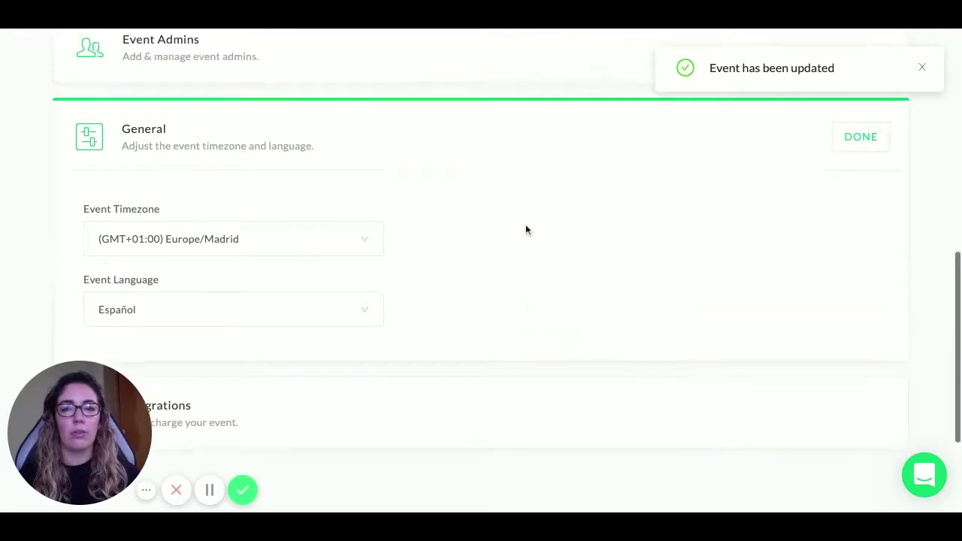
click(859, 146)
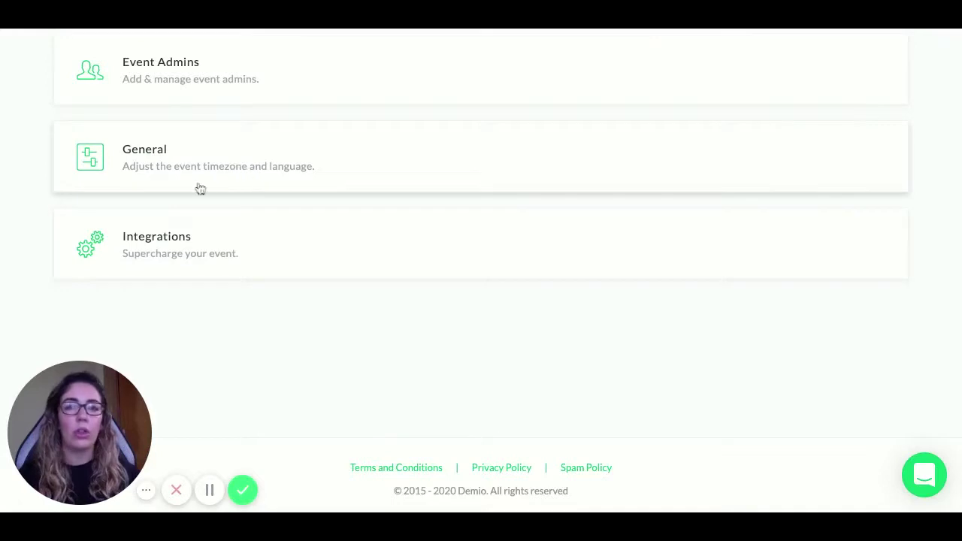
Open the event's Integrations, switch on ActiveCampaign, and review its registrant and attendee actions, leaving Attendees at Do Nothing
click(153, 250)
scroll(451, 210, down, 2)
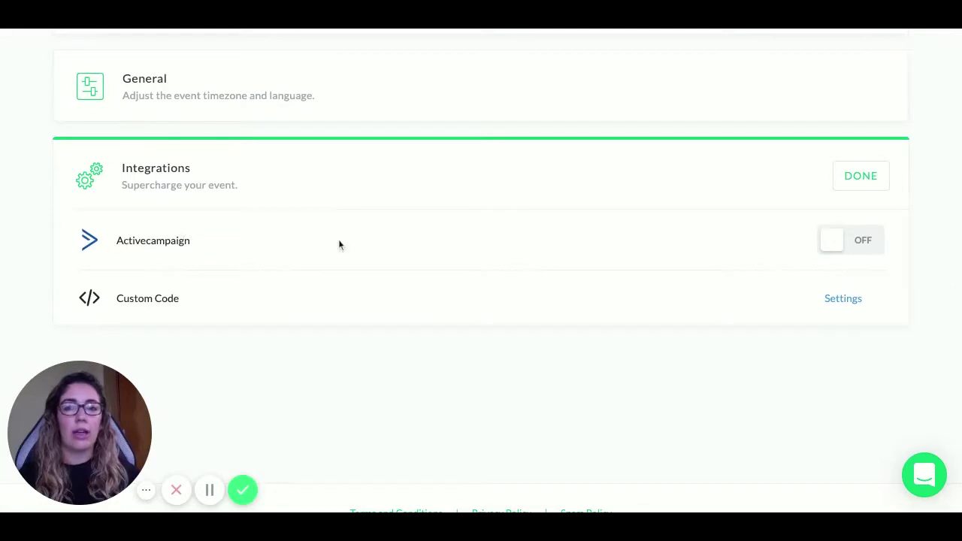
click(849, 240)
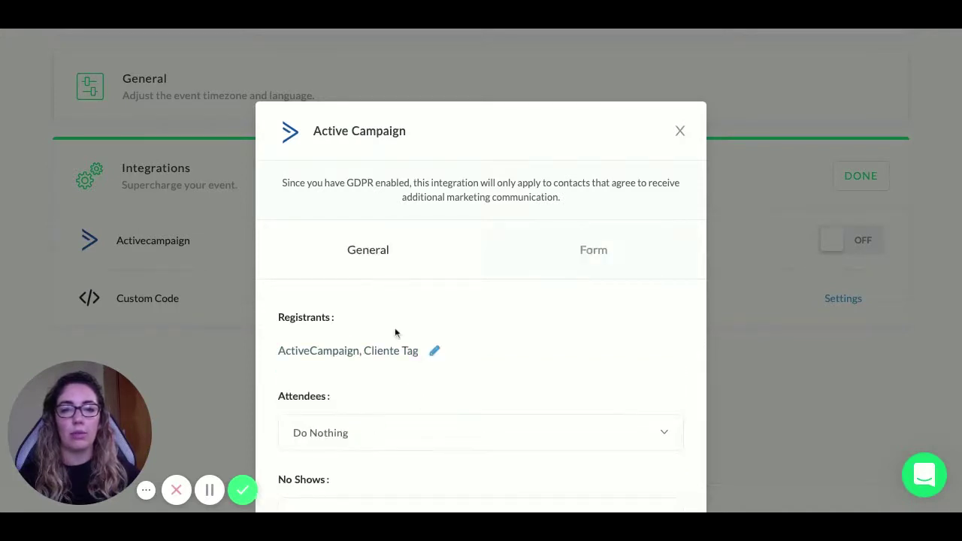
scroll(395, 333, down, 2)
scroll(445, 295, down, 3)
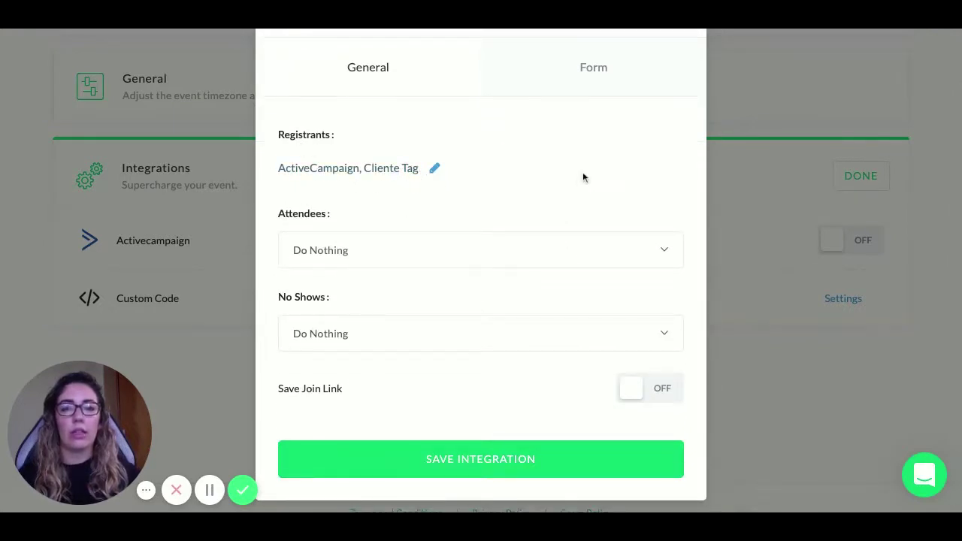
scroll(571, 181, down, 1)
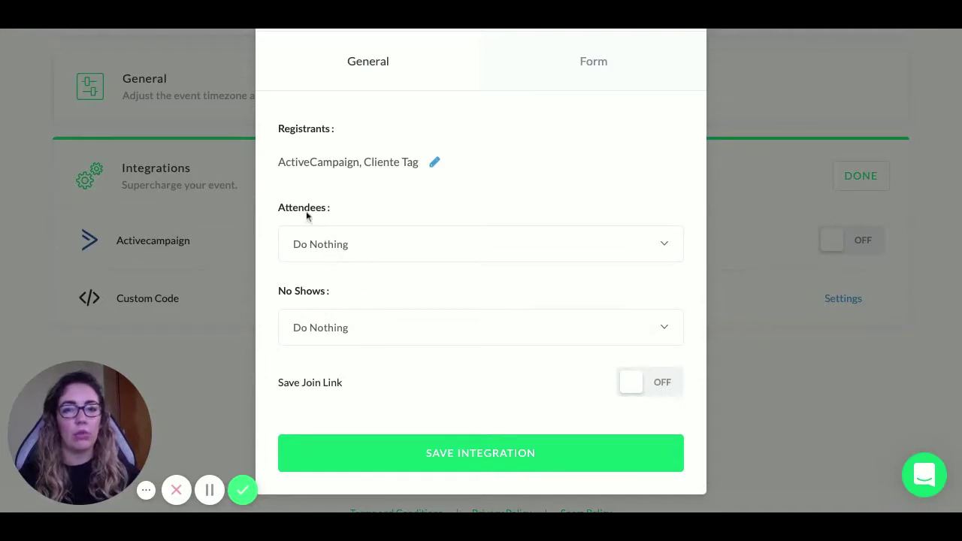
click(323, 251)
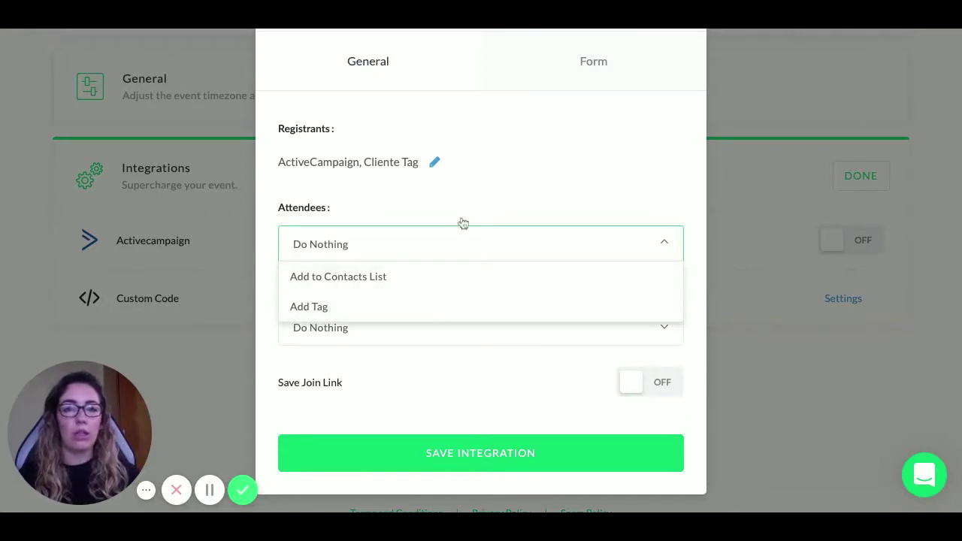
click(509, 197)
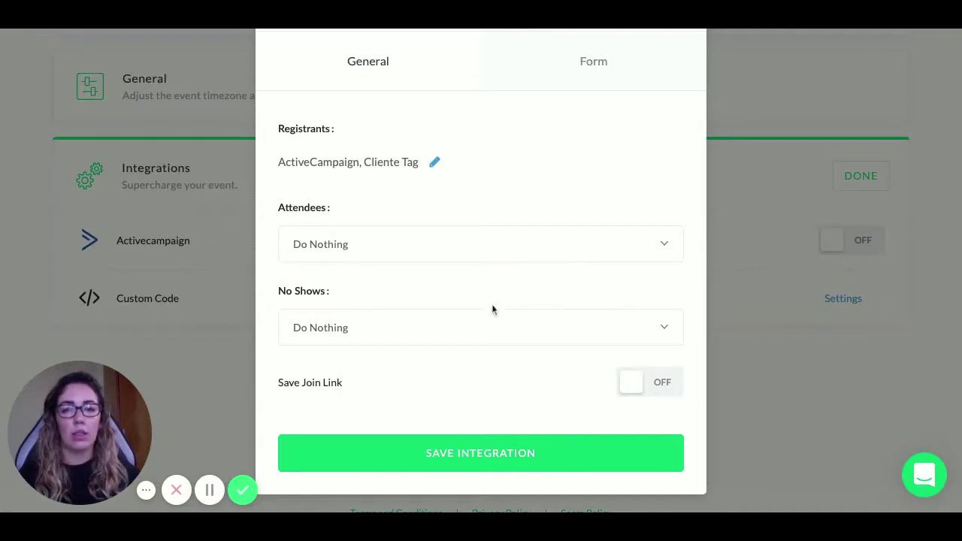
Turn on Save Join Link in the ActiveCampaign integration's General settings
triple_click(279, 384)
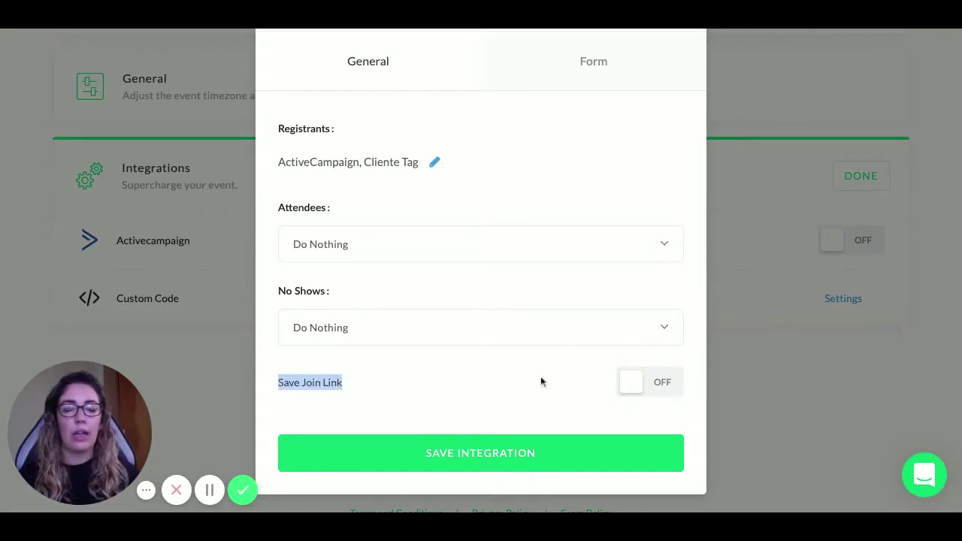
click(623, 384)
scroll(415, 416, down, 2)
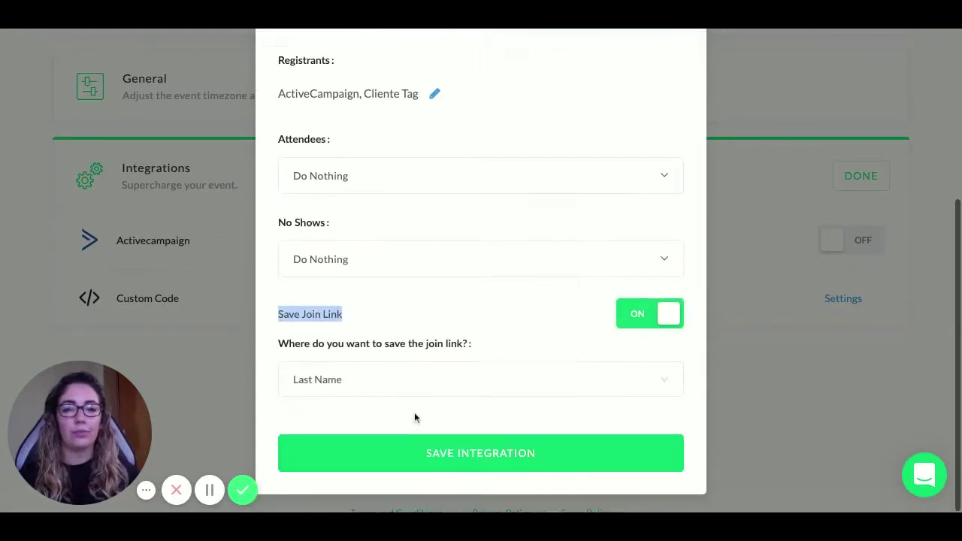
Choose Sitio web as the field where the join link is saved, and save the ActiveCampaign integration
click(368, 389)
scroll(369, 275, down, 2)
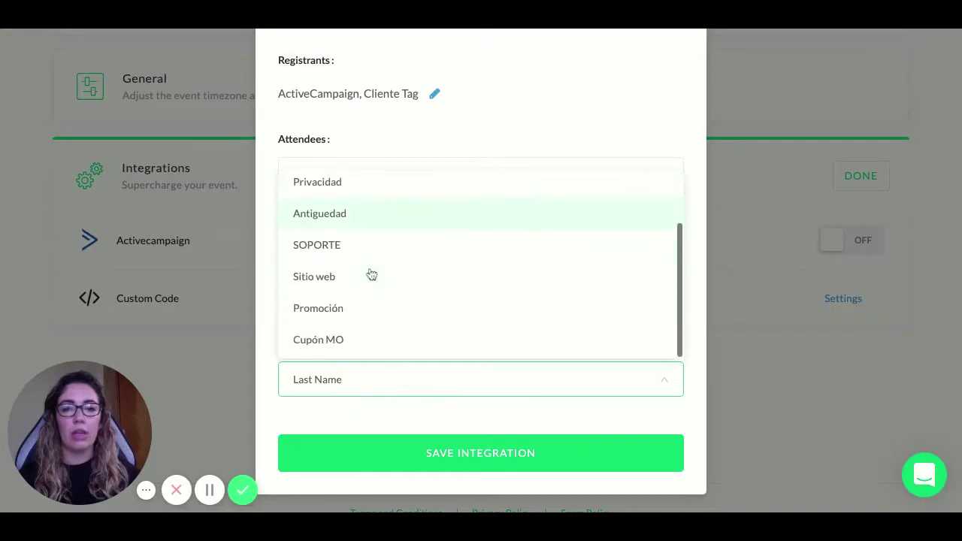
scroll(408, 269, up, 2)
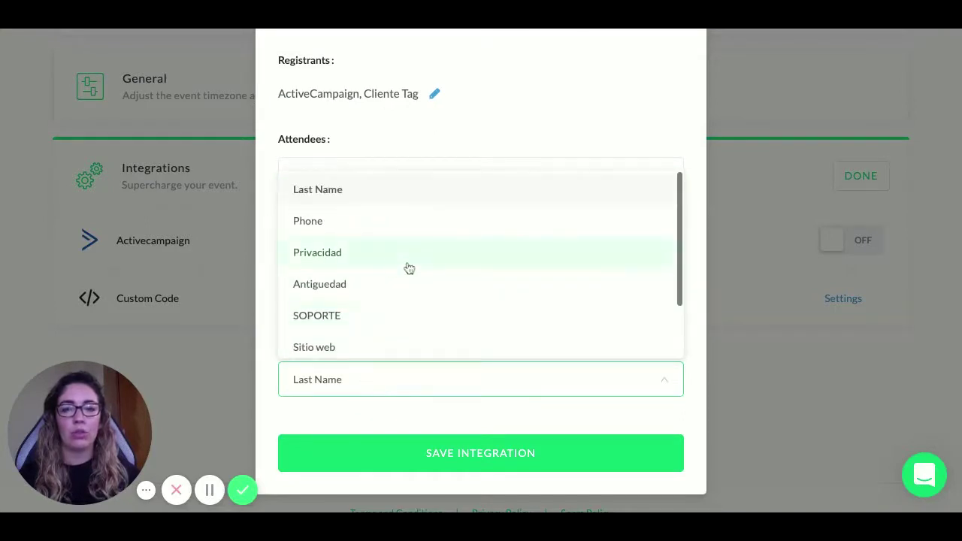
scroll(390, 245, down, 2)
scroll(392, 245, up, 2)
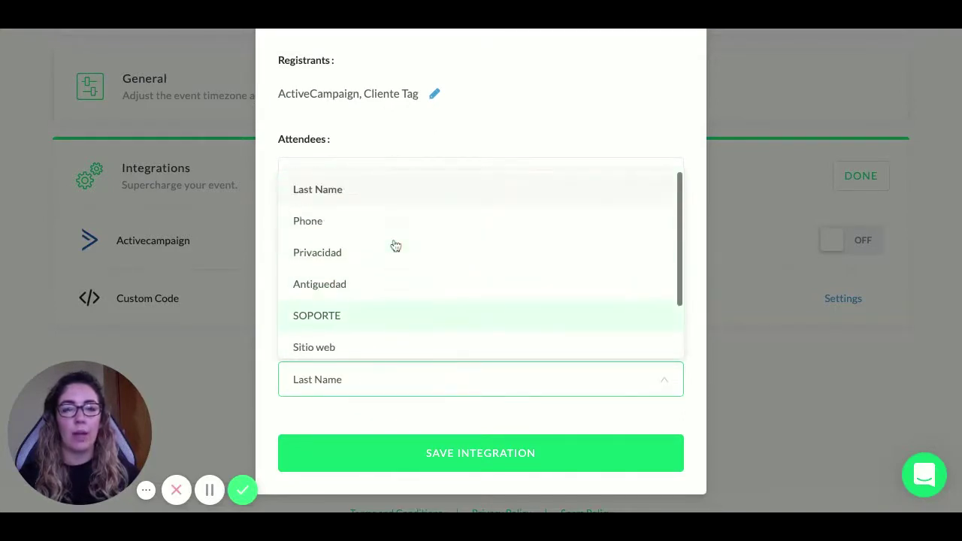
scroll(412, 243, up, 1)
scroll(382, 249, up, 2)
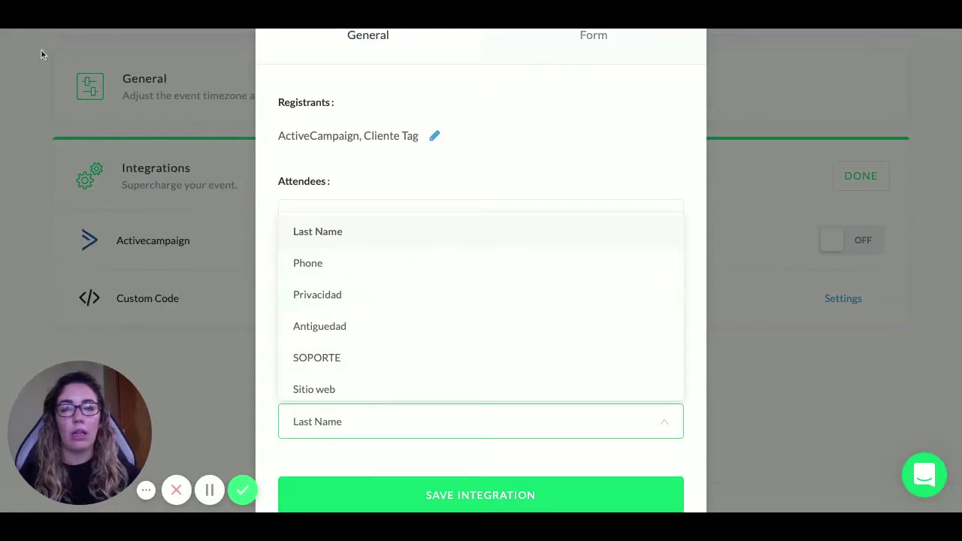
scroll(466, 316, down, 2)
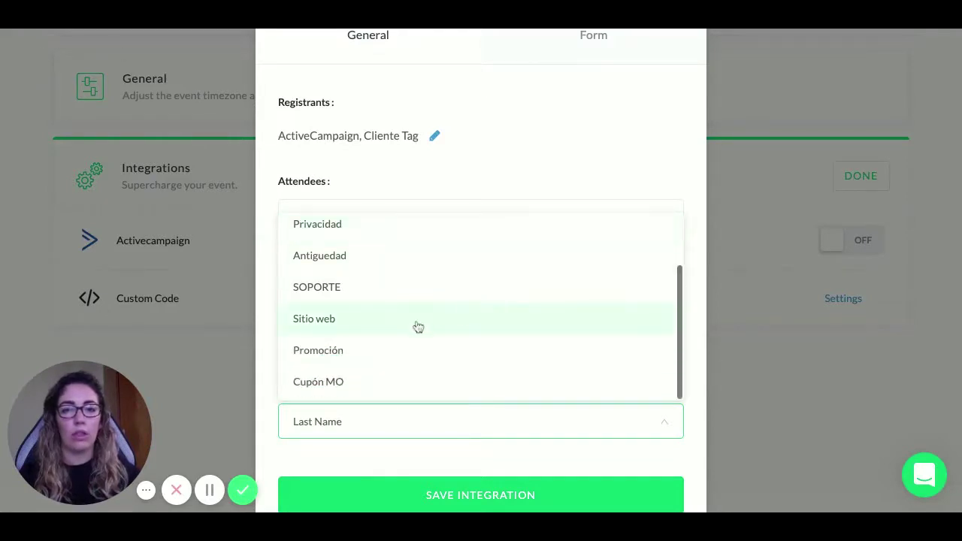
scroll(365, 359, up, 2)
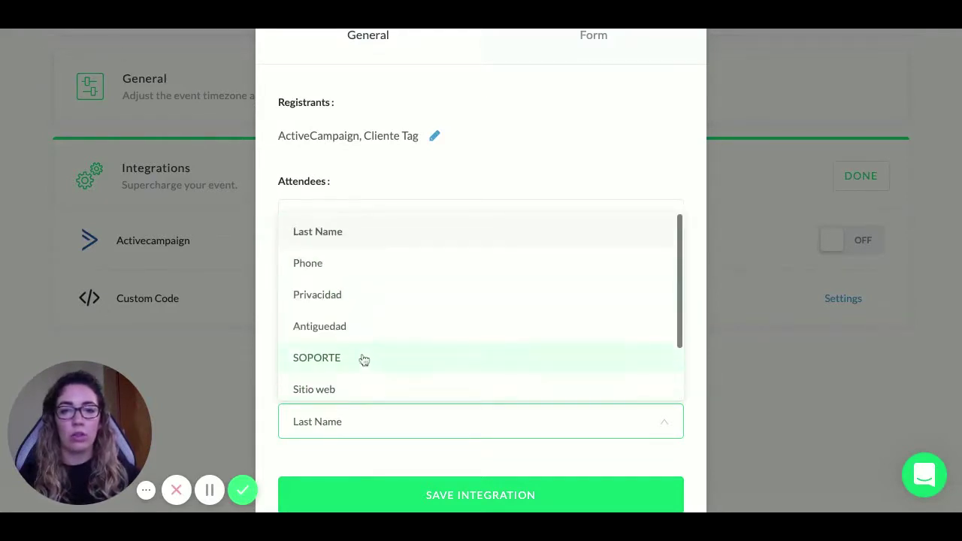
scroll(372, 305, down, 3)
click(321, 276)
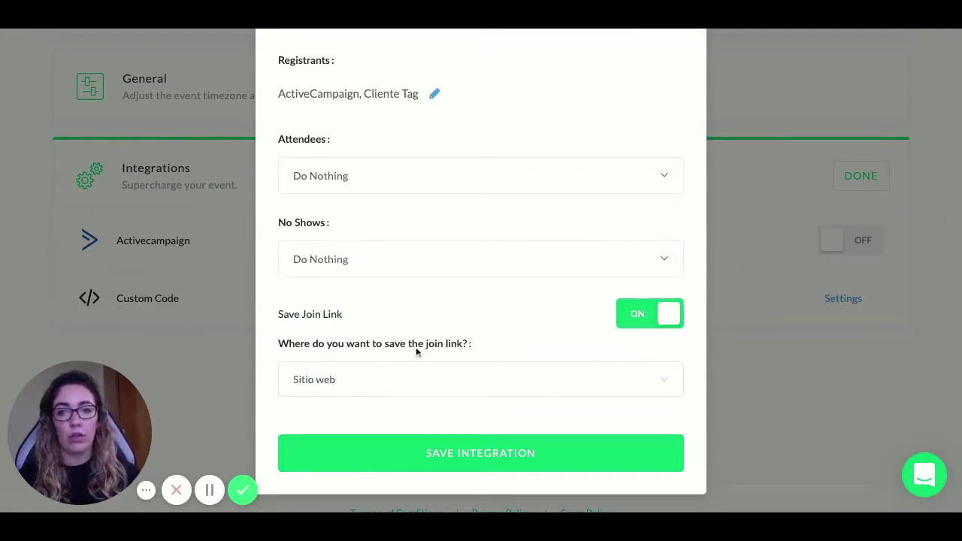
scroll(482, 386, up, 3)
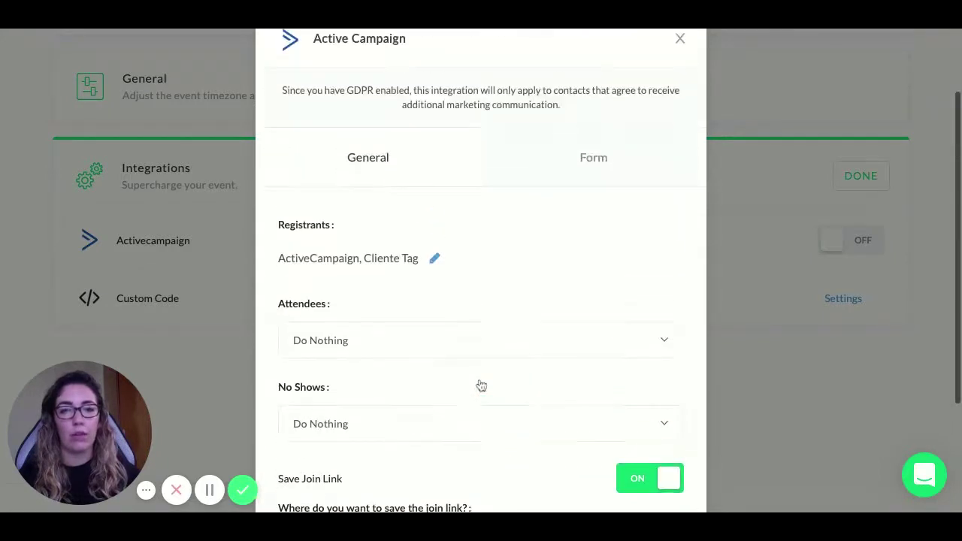
scroll(466, 387, down, 3)
click(457, 453)
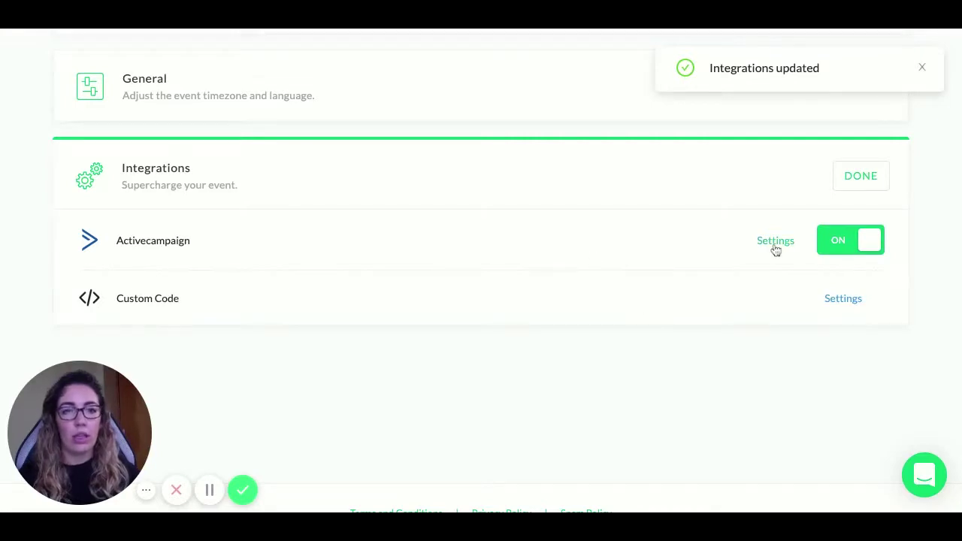
Reopen the ActiveCampaign settings and map the form's GDPR field to the Privacidad custom field
click(775, 244)
click(610, 245)
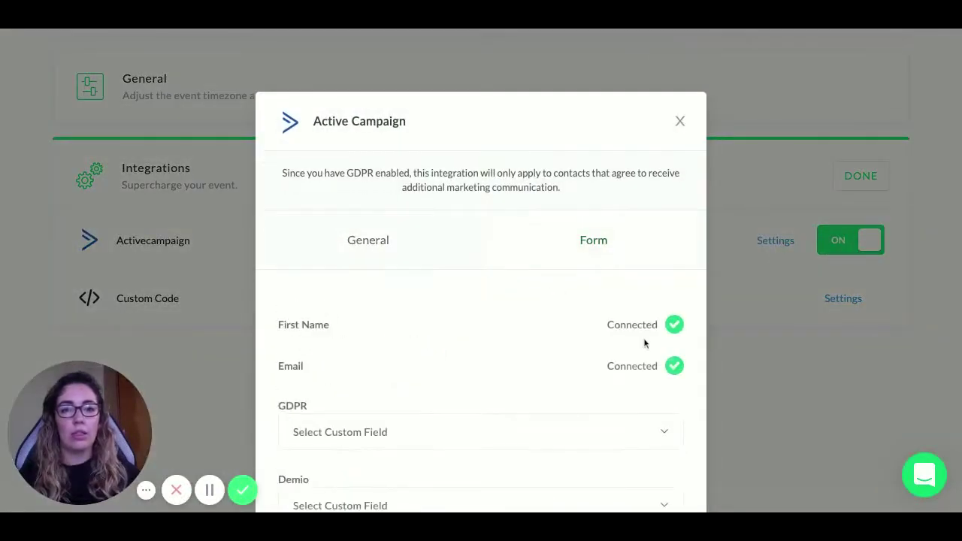
scroll(417, 293, down, 2)
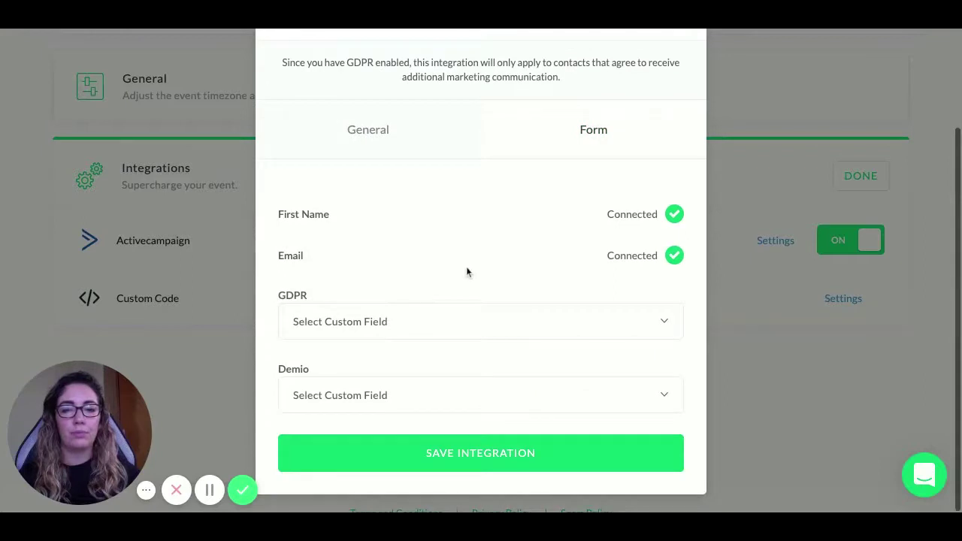
click(378, 323)
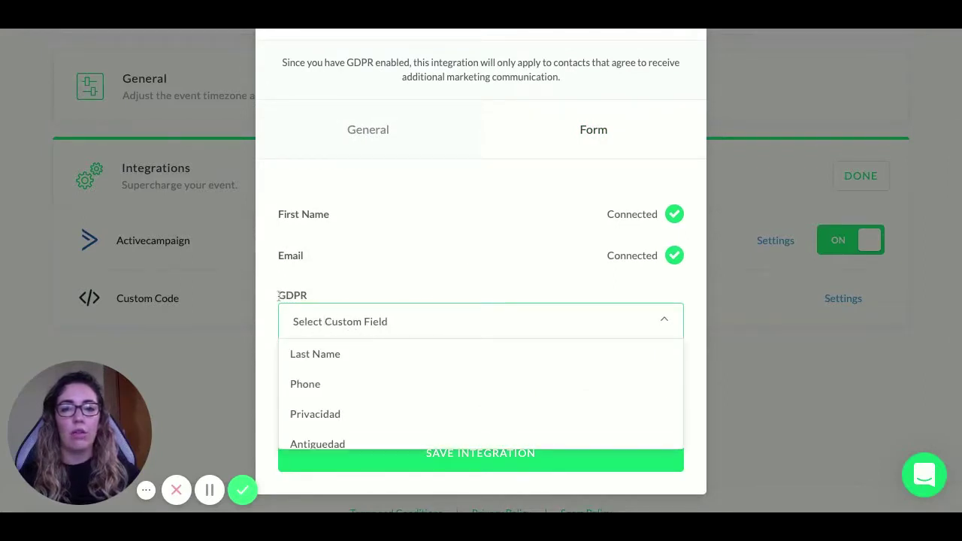
drag(277, 295, 313, 301)
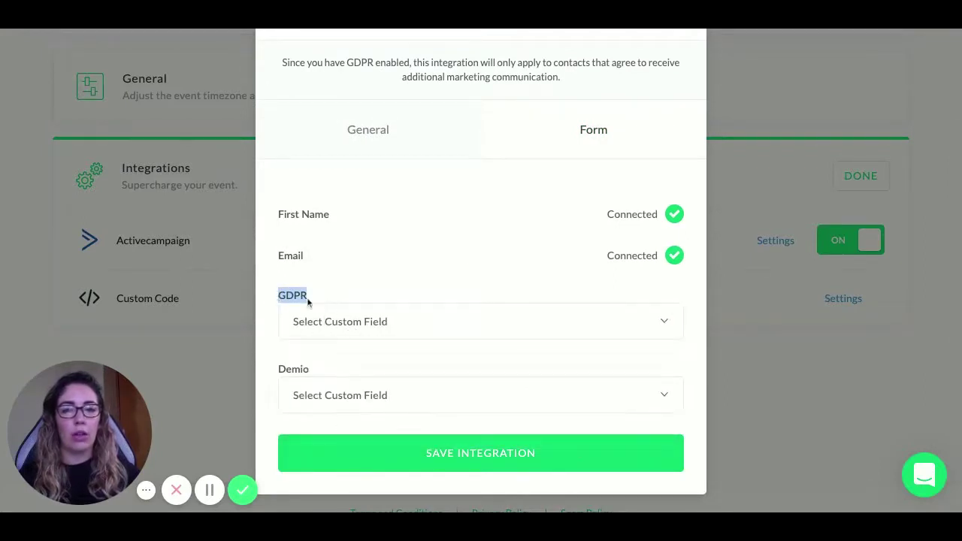
click(331, 323)
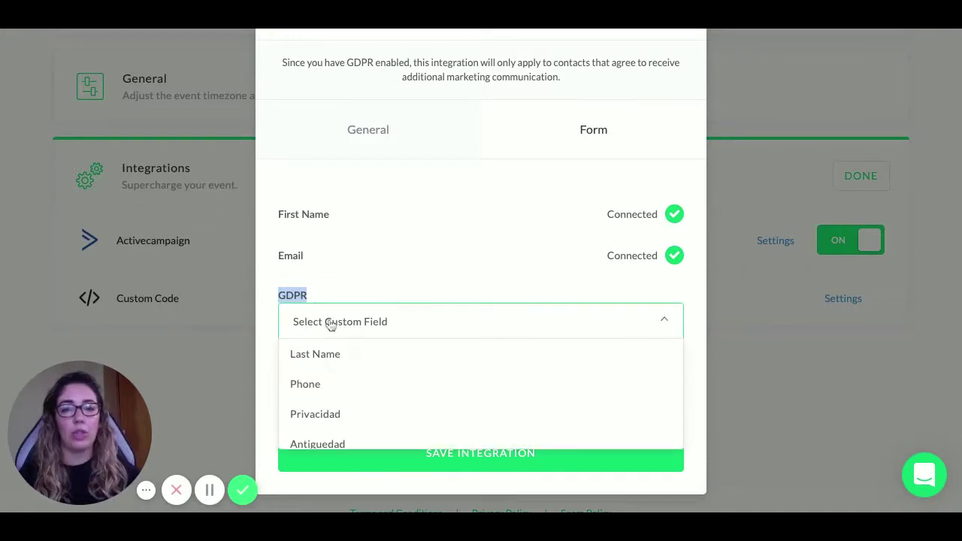
click(299, 418)
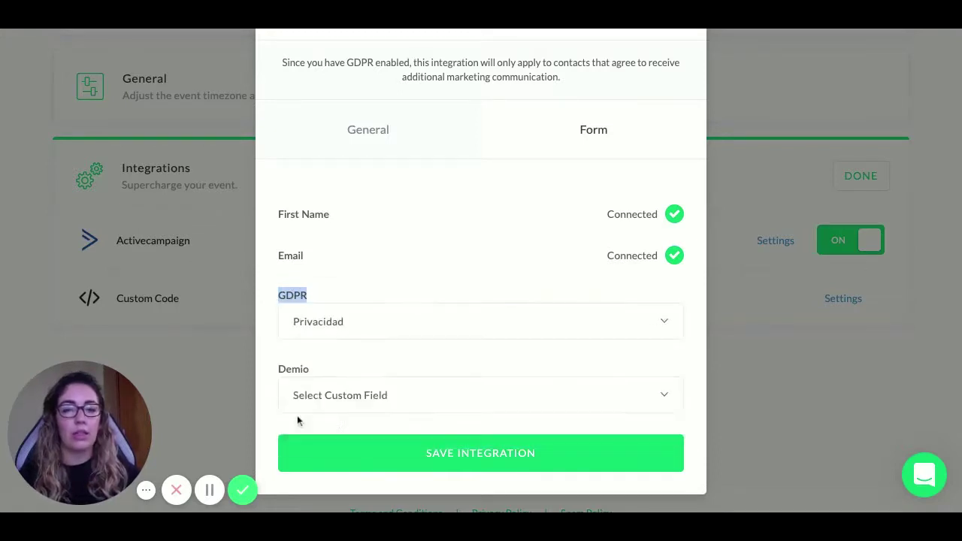
click(355, 280)
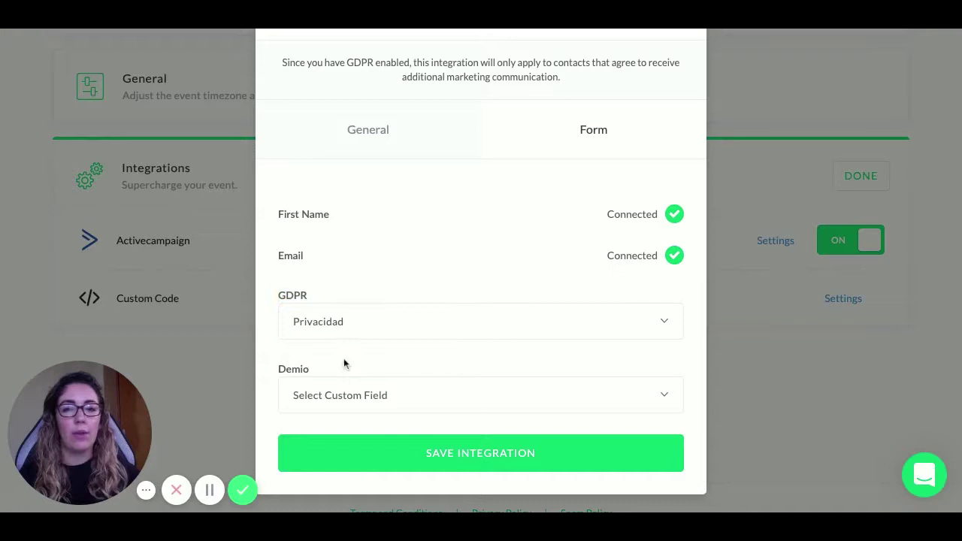
Map the form's Demio field to the Sitio web custom field and save the integration
click(318, 403)
scroll(444, 457, down, 4)
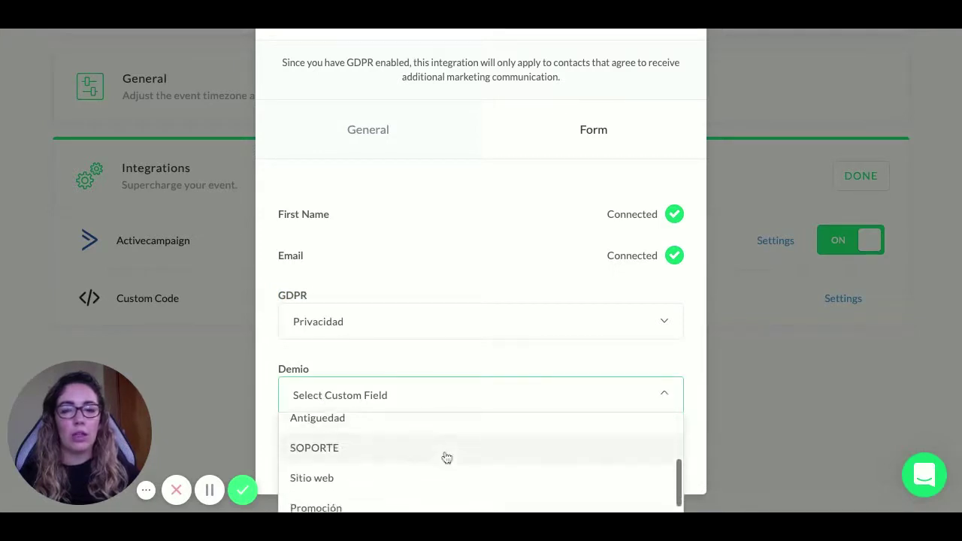
click(309, 460)
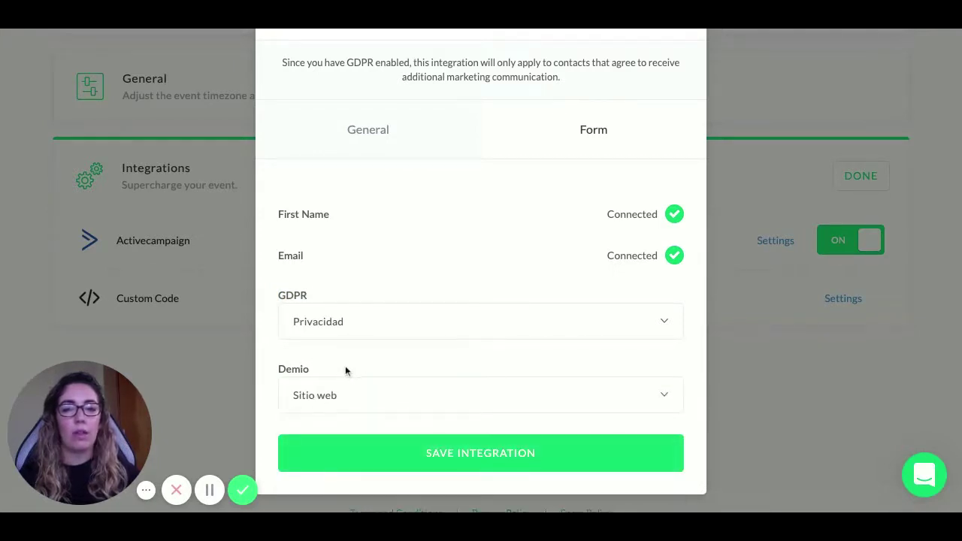
click(460, 457)
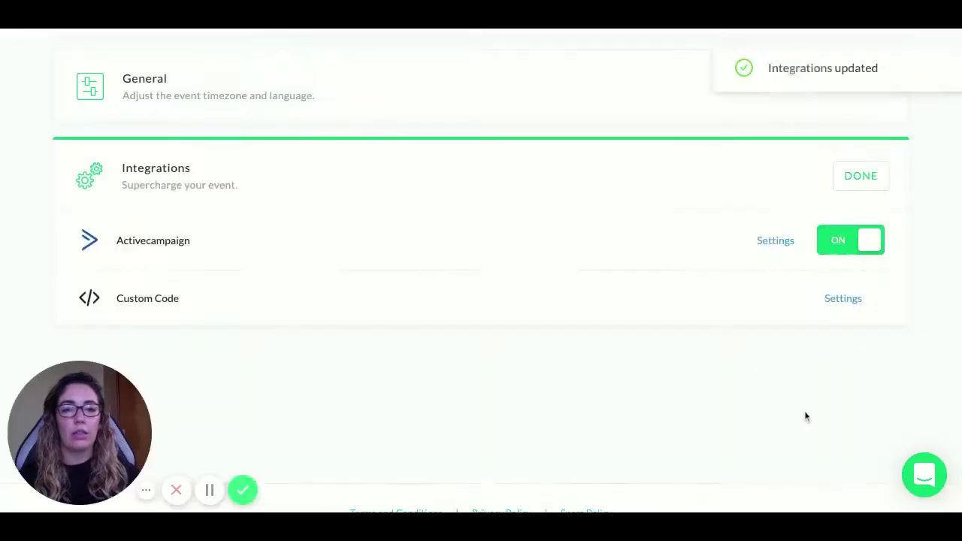
Examine the Custom Code settings with Webinar Room as the page and an empty code field, and close them without saving
scroll(844, 374, up, 1)
click(843, 340)
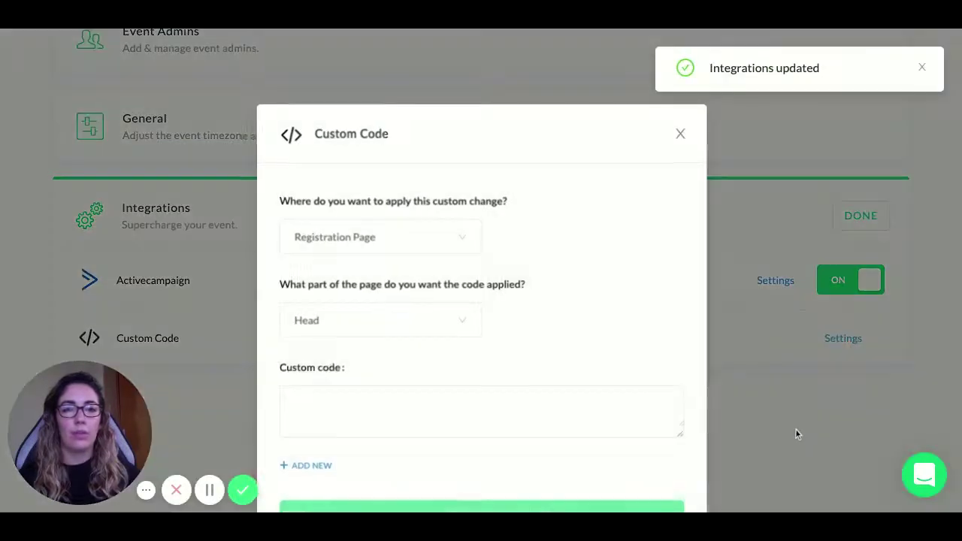
scroll(590, 298, down, 1)
scroll(590, 298, up, 1)
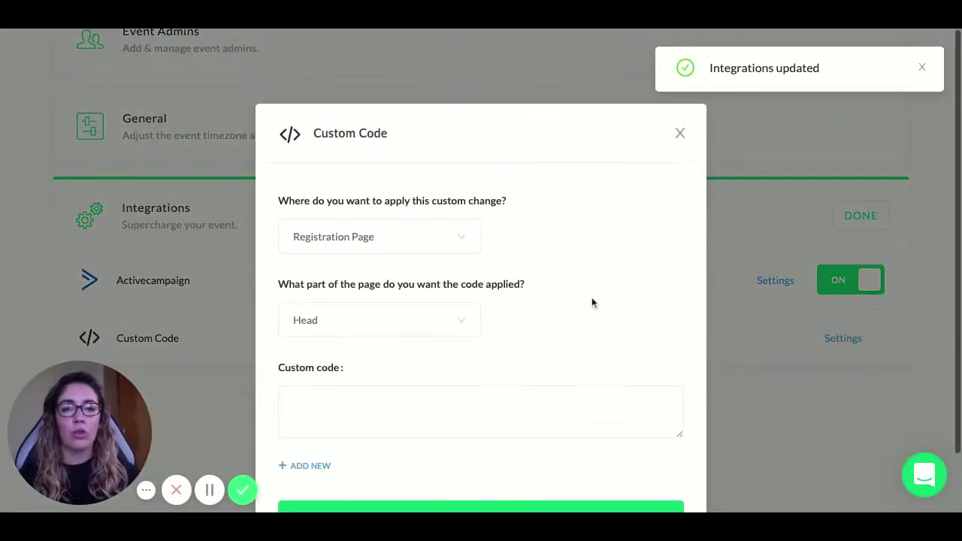
scroll(498, 260, down, 1)
click(360, 217)
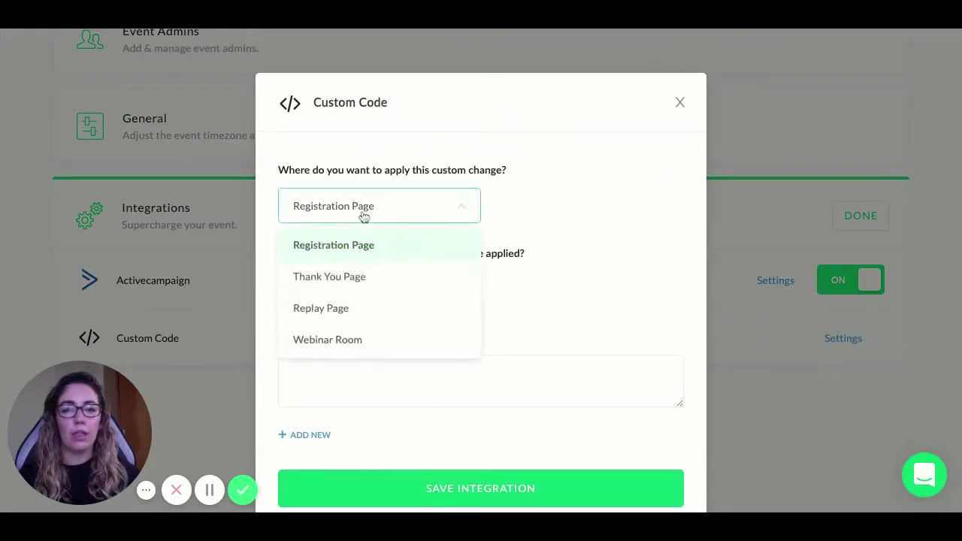
click(301, 342)
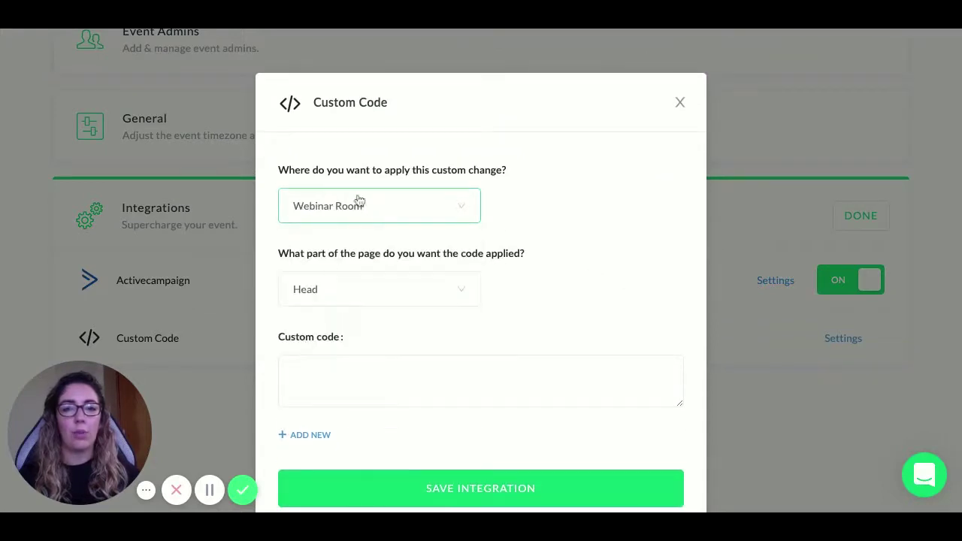
click(345, 374)
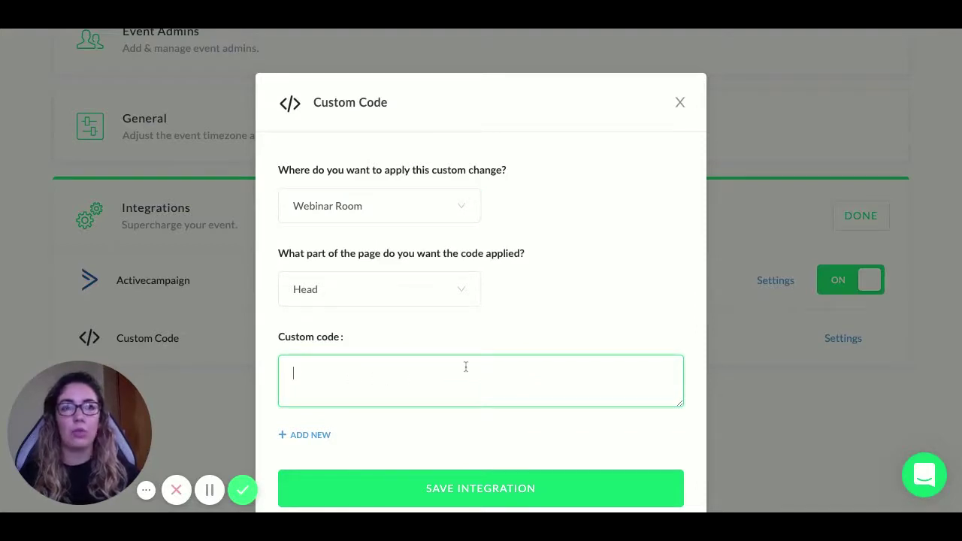
scroll(655, 279, down, 1)
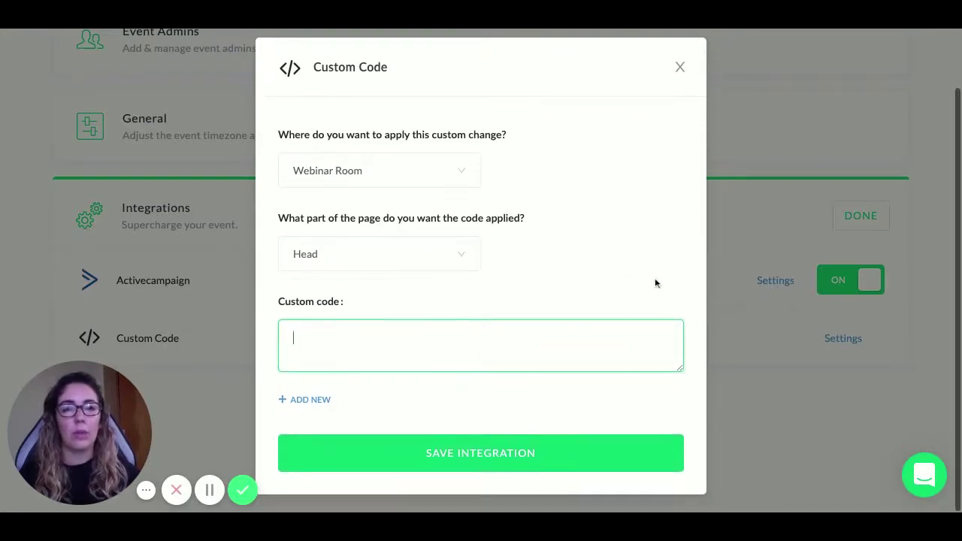
scroll(660, 291, up, 2)
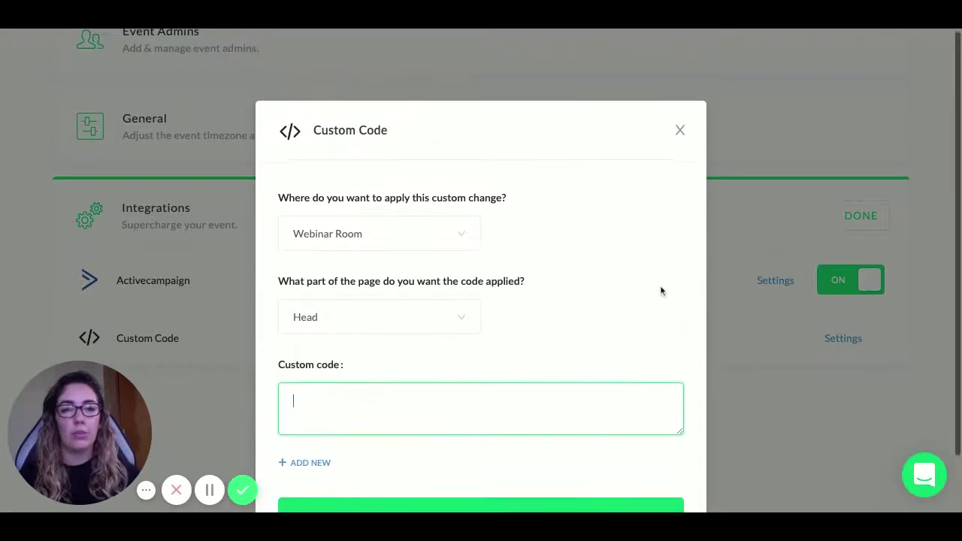
scroll(661, 291, down, 2)
click(680, 69)
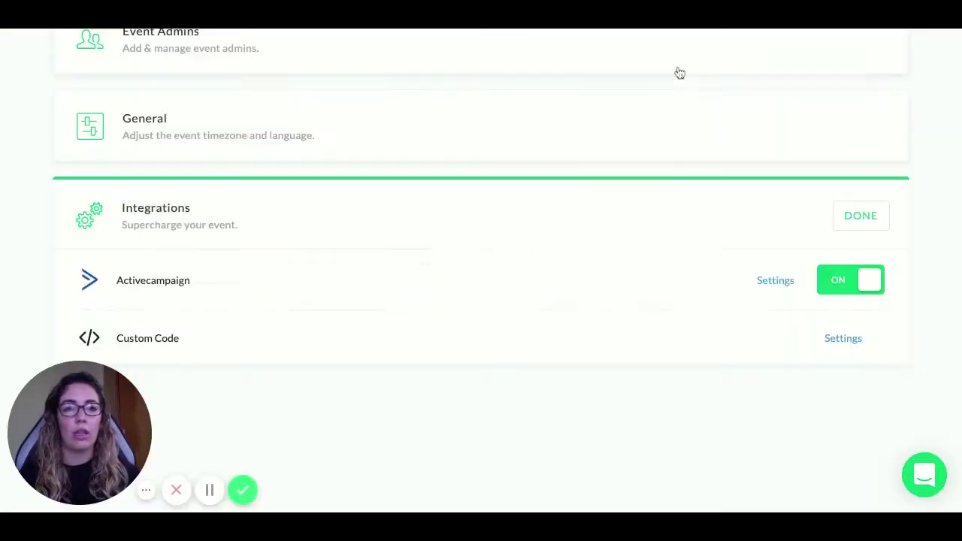
Reopen the ActiveCampaign integration settings, review the options for registrants, attendees, no-shows and join link, and close them
scroll(656, 321, down, 1)
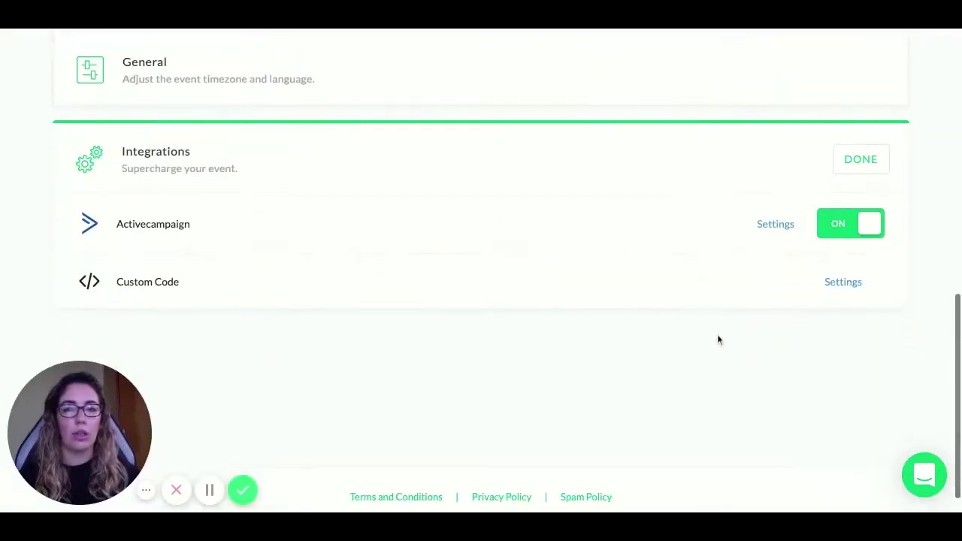
scroll(717, 339, up, 1)
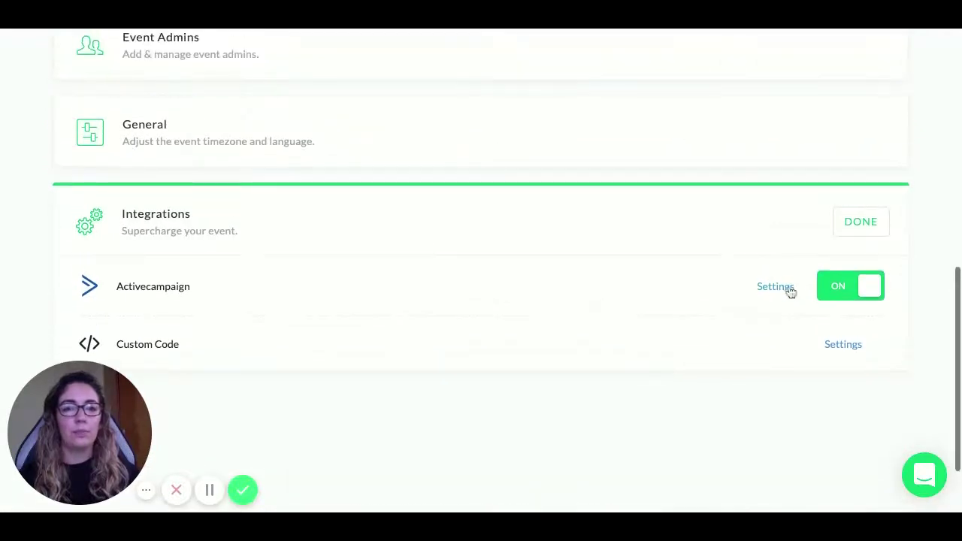
click(790, 291)
scroll(609, 255, down, 3)
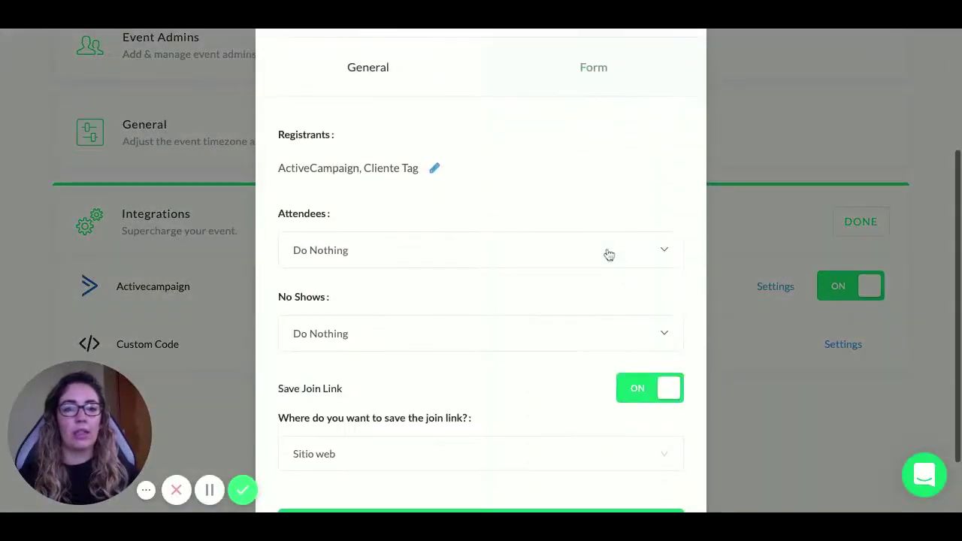
scroll(608, 255, down, 1)
scroll(606, 253, up, 4)
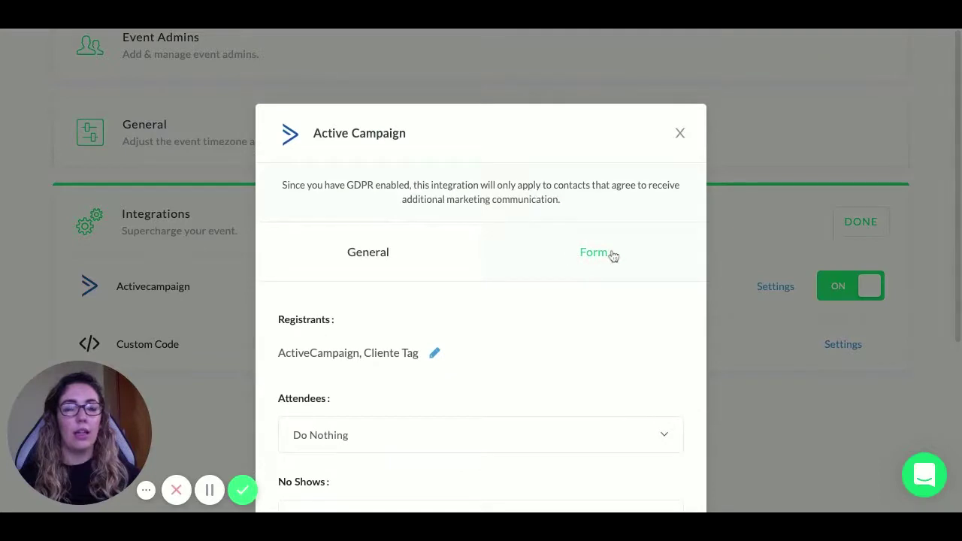
scroll(522, 209, down, 1)
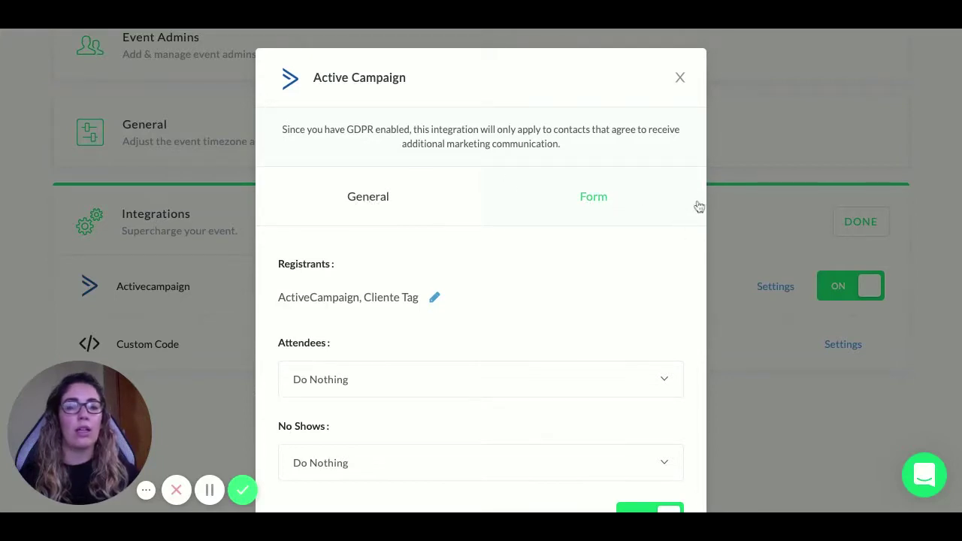
scroll(553, 242, down, 2)
scroll(586, 226, up, 3)
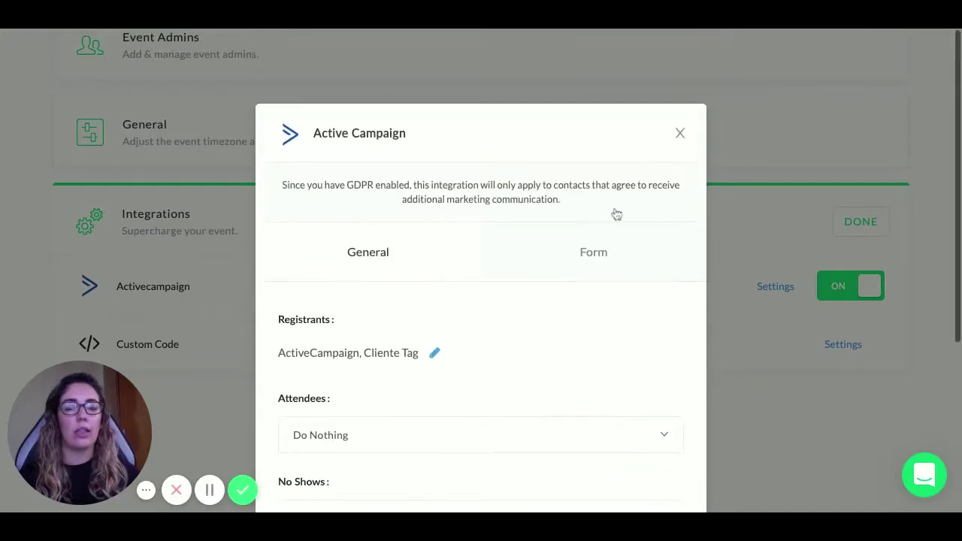
click(681, 135)
Open the sharing options of the Webinar de prueba event and look over the registration link section
scroll(648, 253, down, 1)
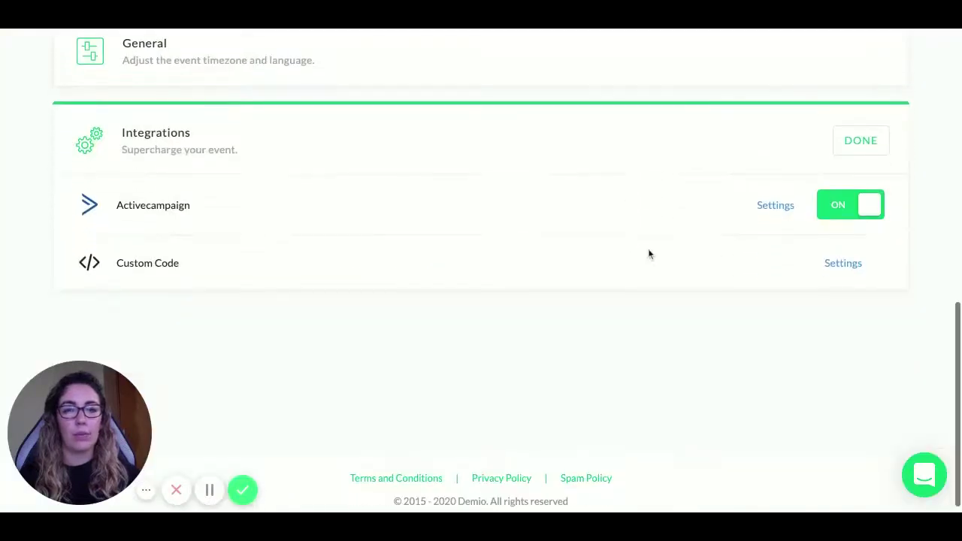
scroll(672, 256, up, 4)
scroll(562, 267, up, 5)
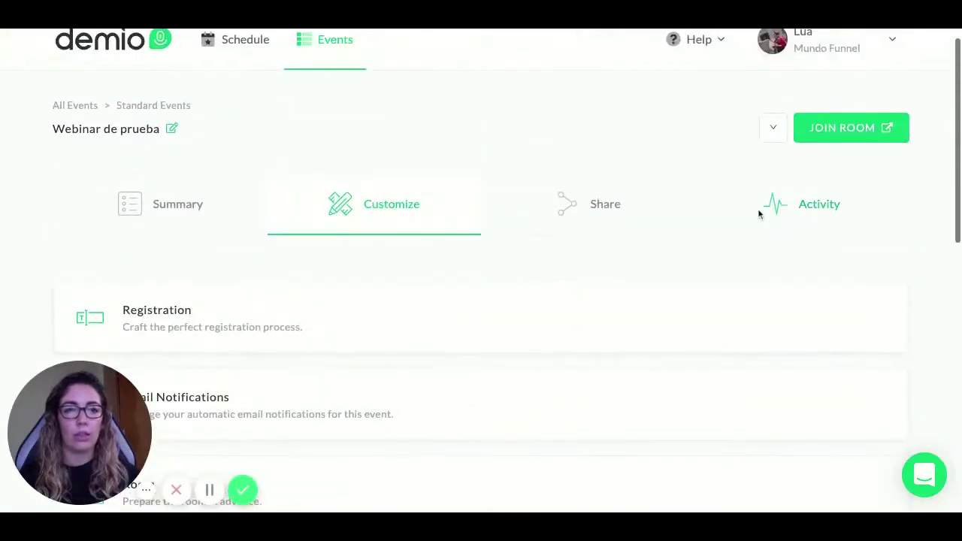
scroll(614, 291, up, 1)
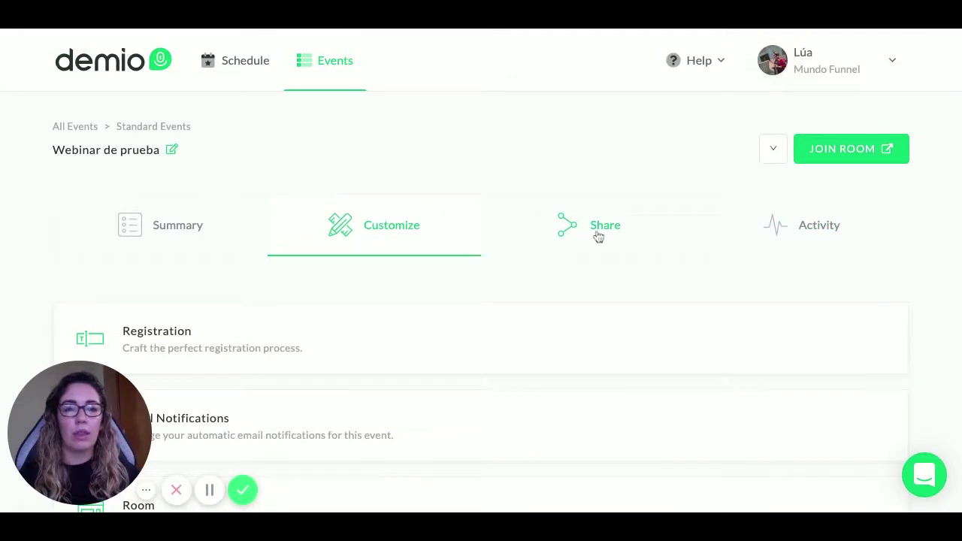
scroll(582, 262, down, 1)
scroll(582, 262, up, 1)
click(603, 224)
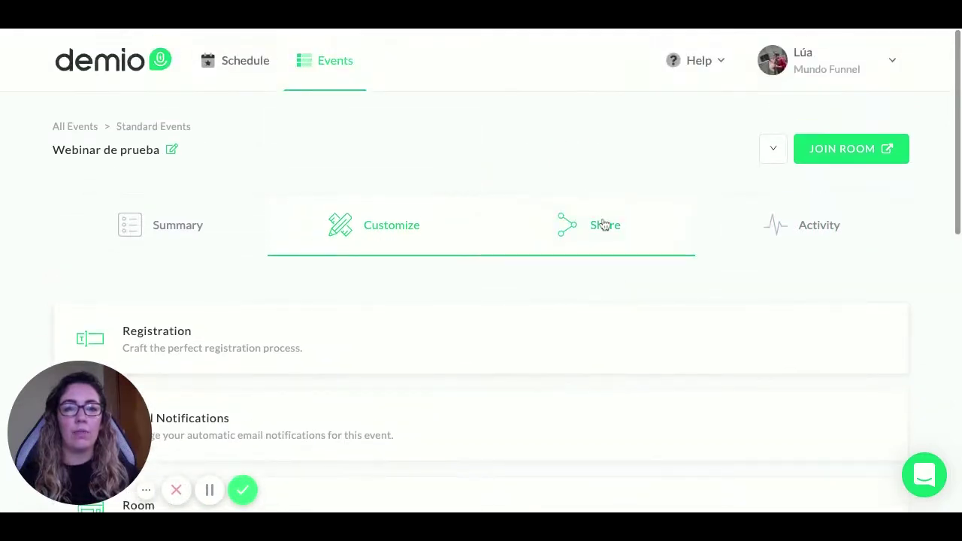
scroll(557, 217, down, 3)
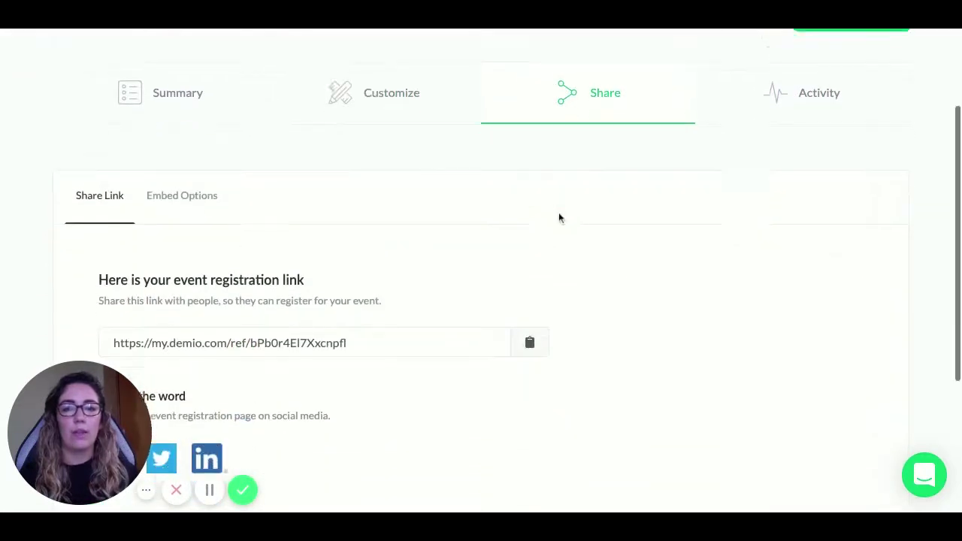
scroll(559, 218, up, 1)
scroll(657, 228, down, 2)
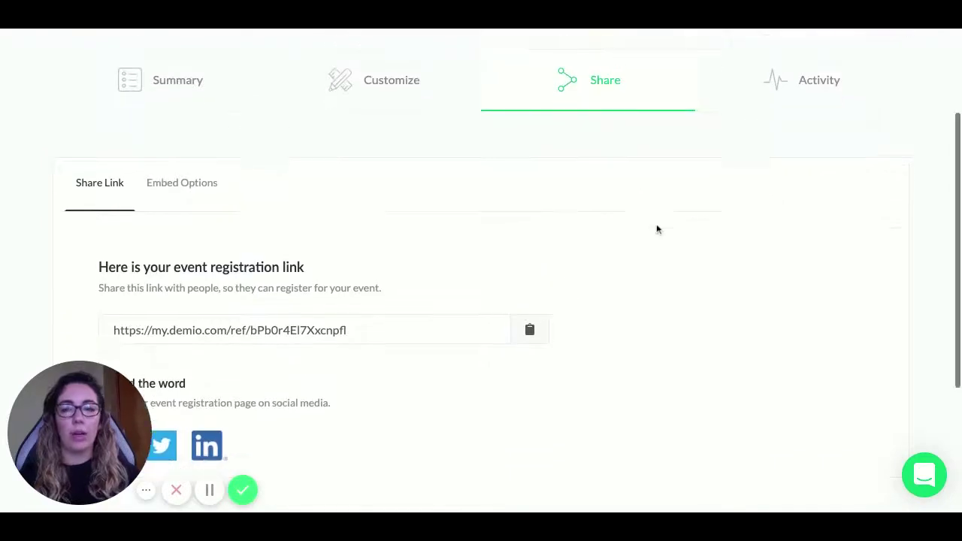
Select the full event registration link and copy it to the clipboard
click(169, 236)
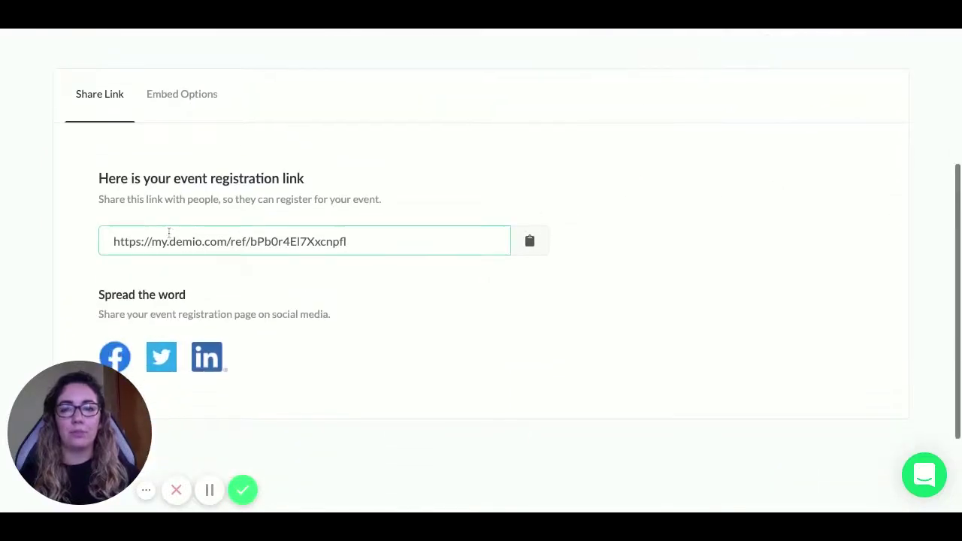
triple_click(113, 241)
key(ctrl+c)
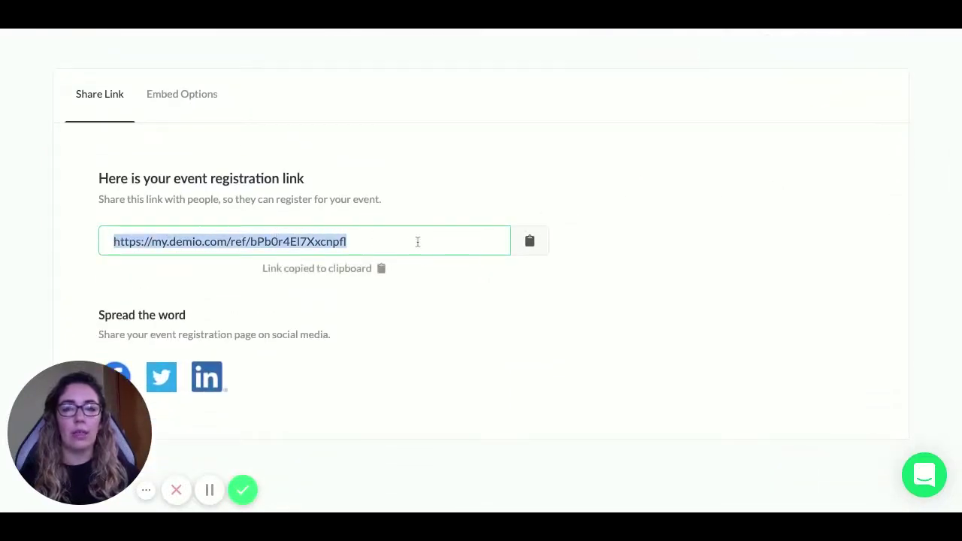
scroll(421, 263, up, 1)
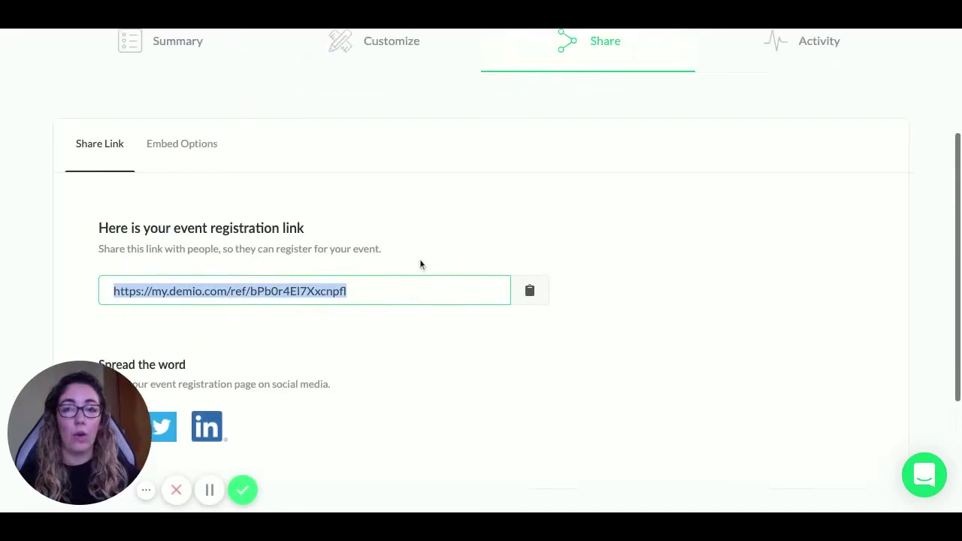
click(370, 305)
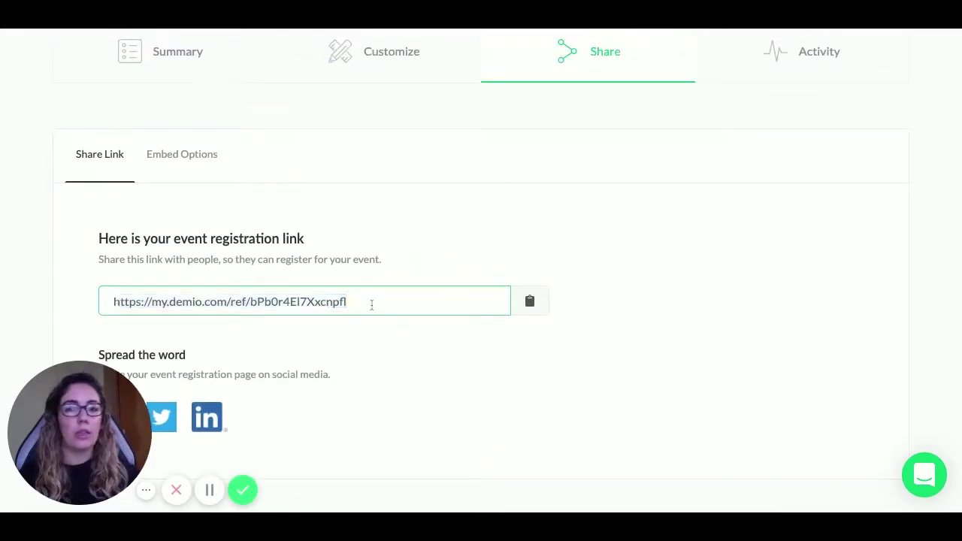
triple_click(104, 306)
key(ctrl+c)
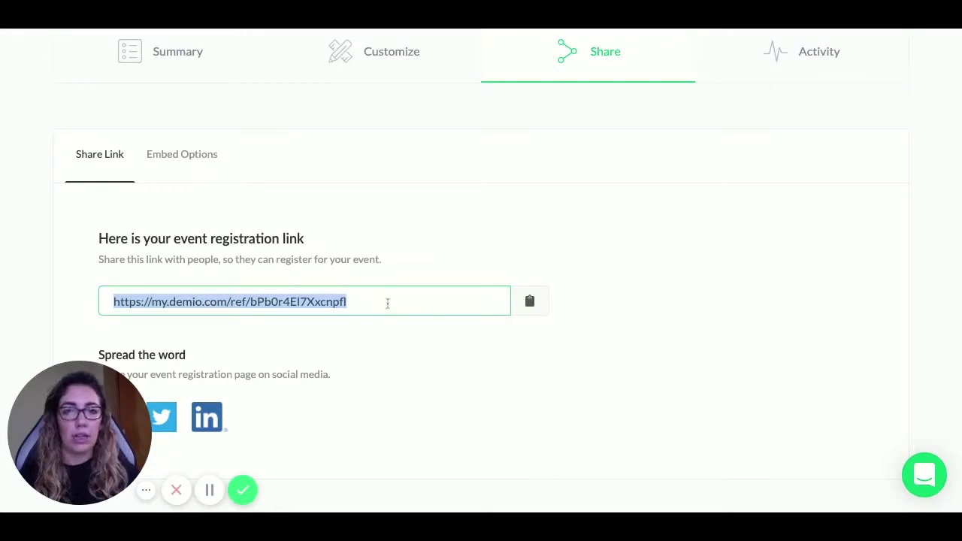
Examine the event's embed options, including the inline embed style, button color and text, form width, embed code and form preview
click(188, 165)
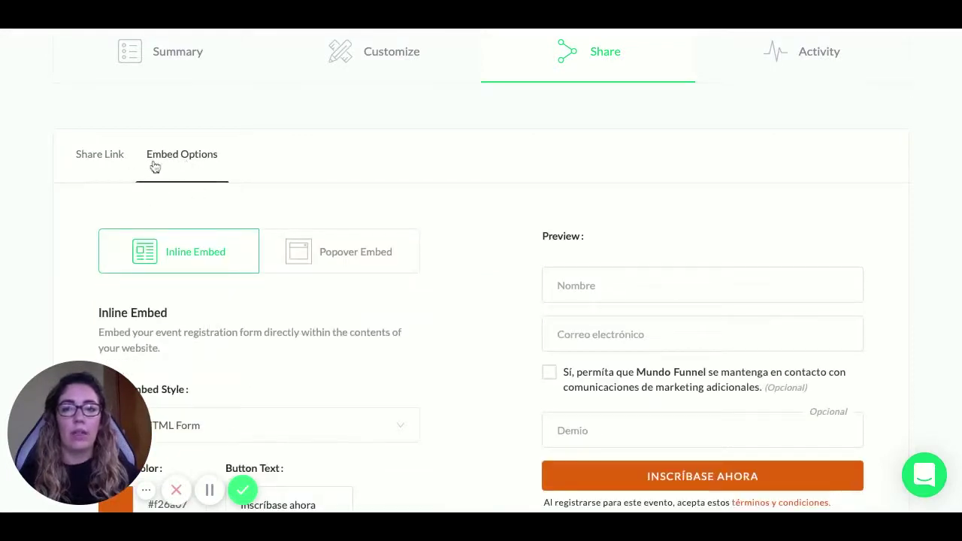
scroll(379, 216, down, 2)
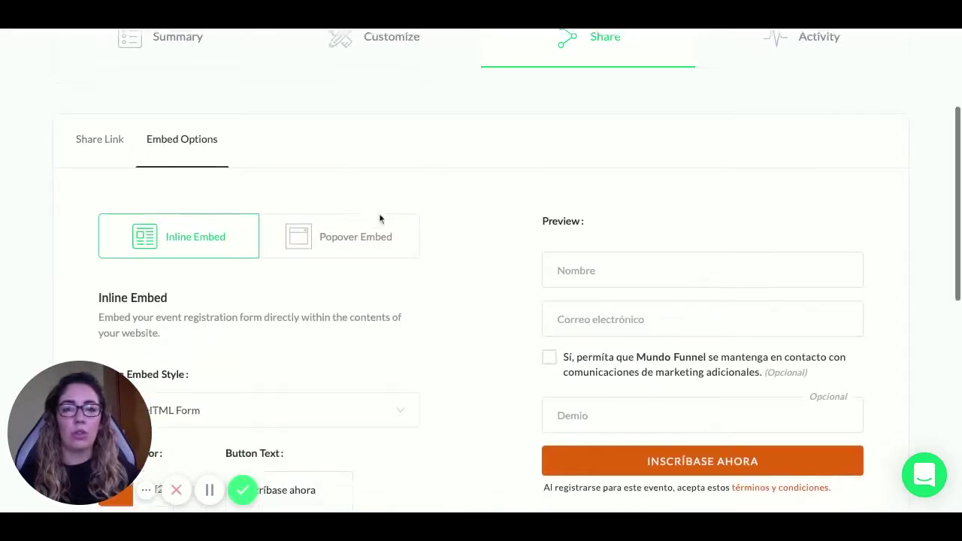
scroll(380, 216, down, 2)
scroll(380, 216, up, 1)
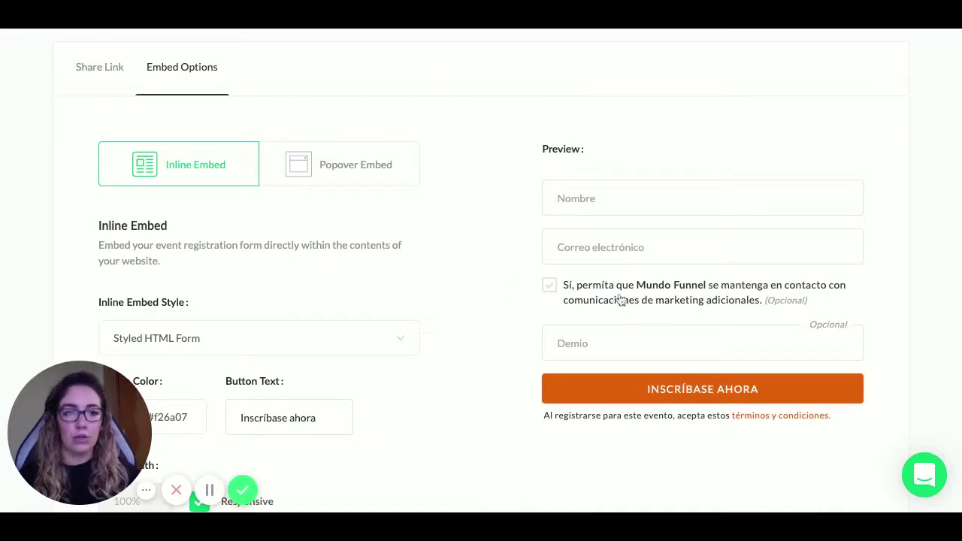
scroll(457, 276, down, 3)
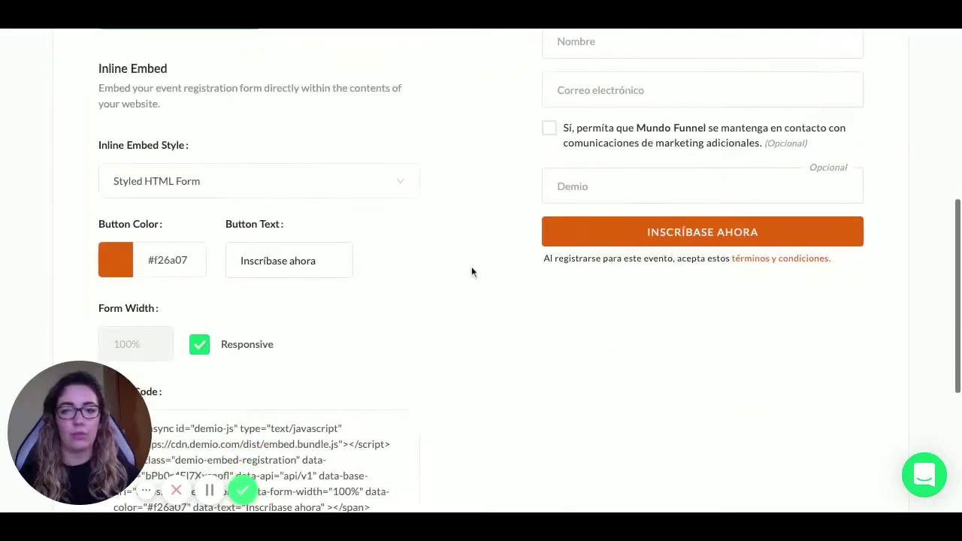
scroll(472, 268, down, 2)
scroll(474, 265, up, 3)
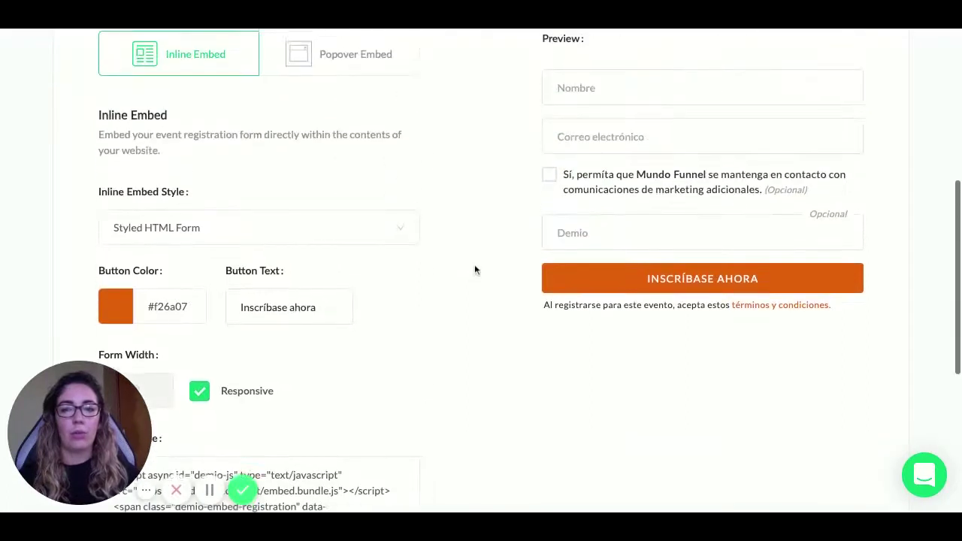
scroll(474, 270, up, 3)
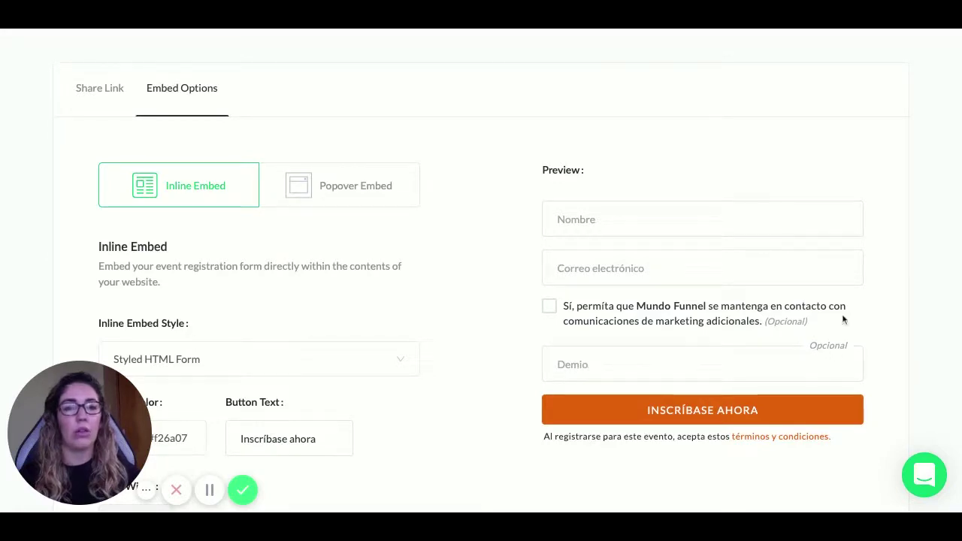
scroll(449, 301, down, 1)
scroll(449, 301, up, 2)
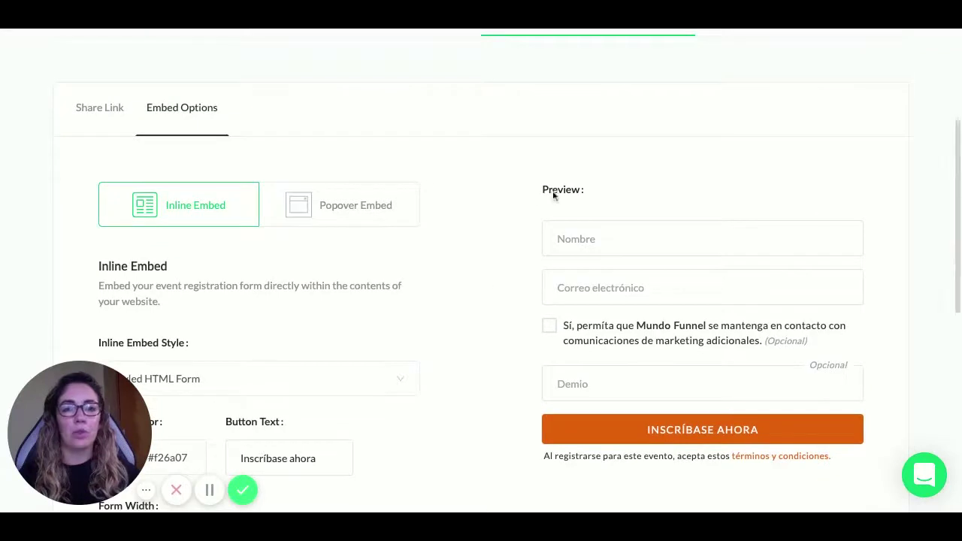
scroll(517, 308, up, 3)
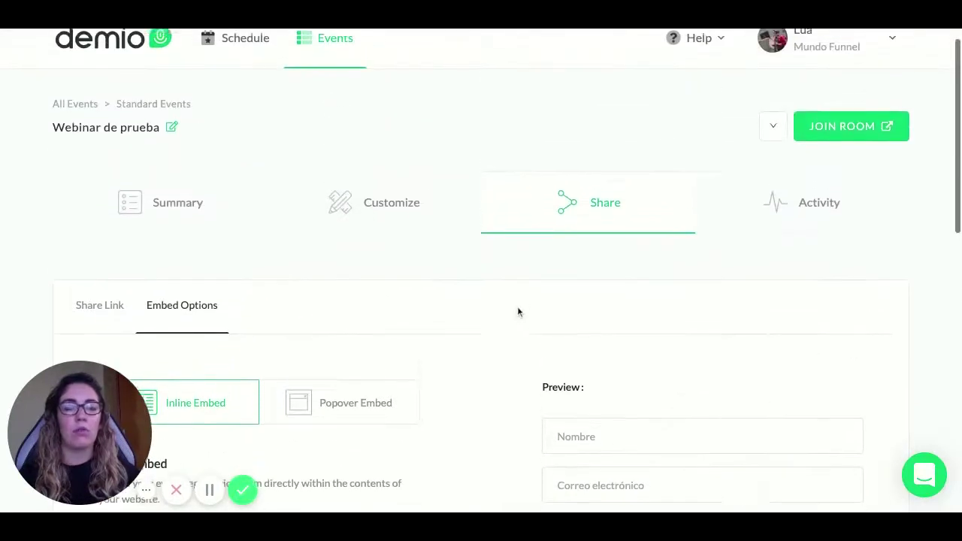
scroll(518, 309, up, 1)
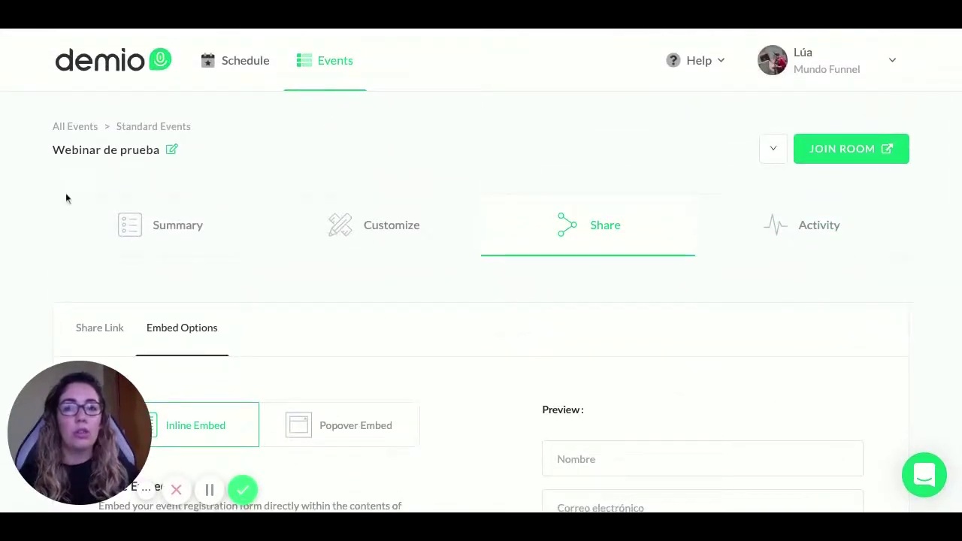